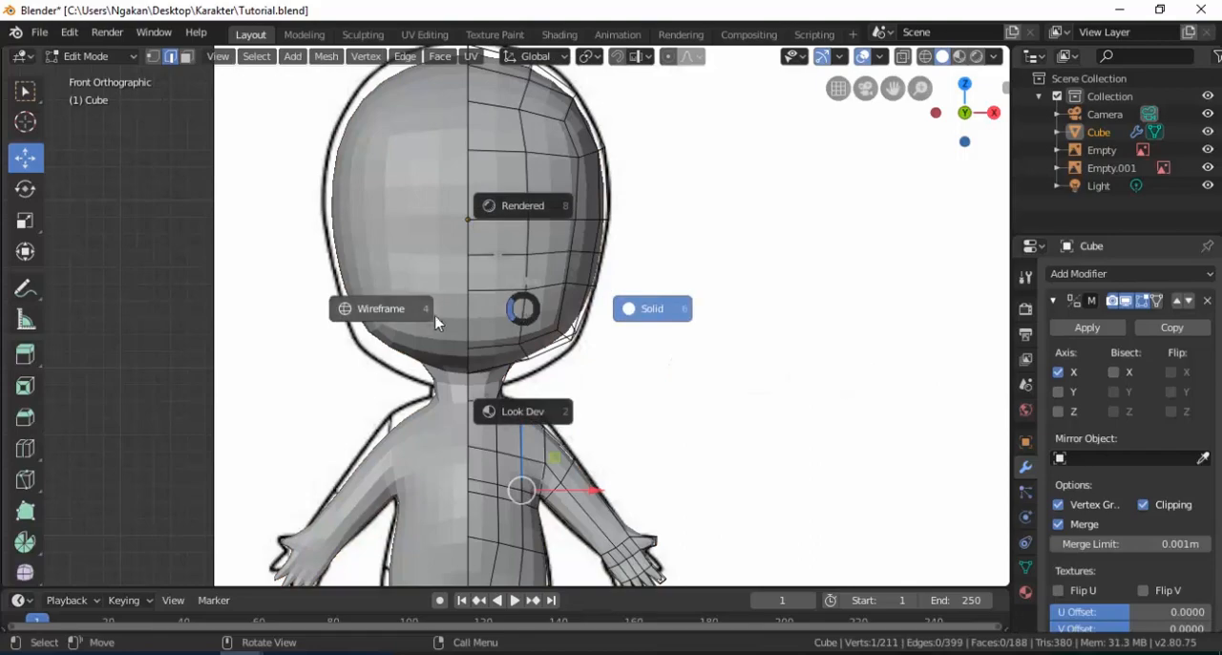
Move the vertex in the middle of the eye area to the reference eye's inner edge and the outer-corner vertex 0.0371 m along X.
scroll(520, 248, "up", 3)
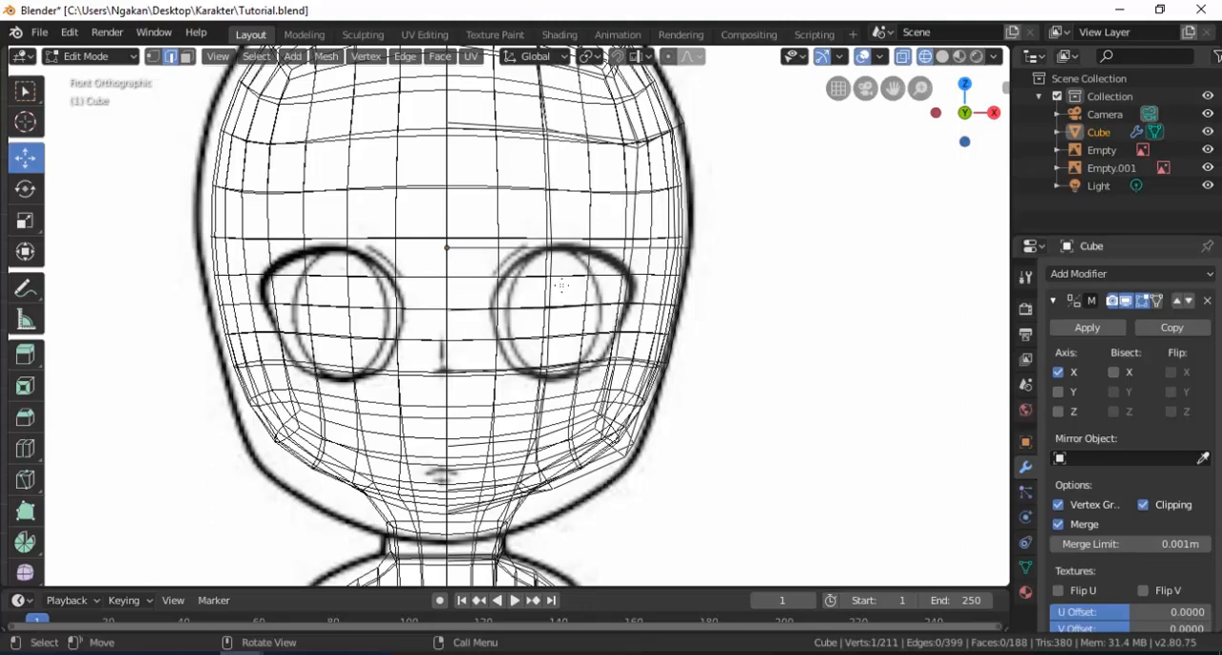
left_click(154, 57)
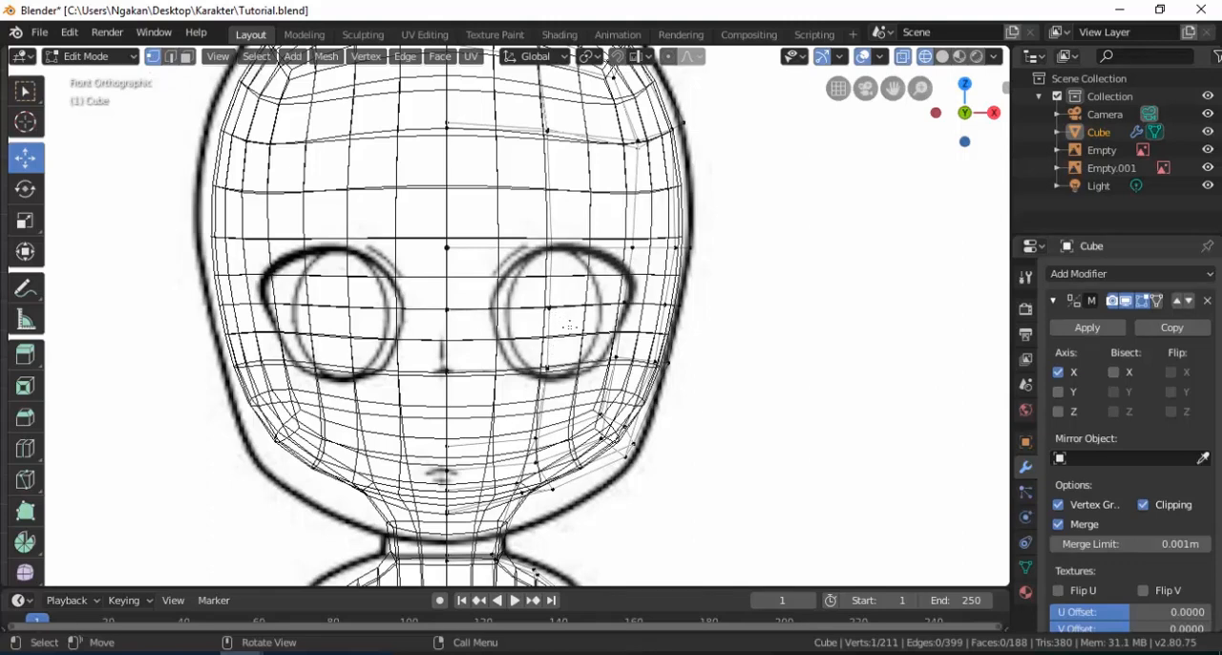
key("z")
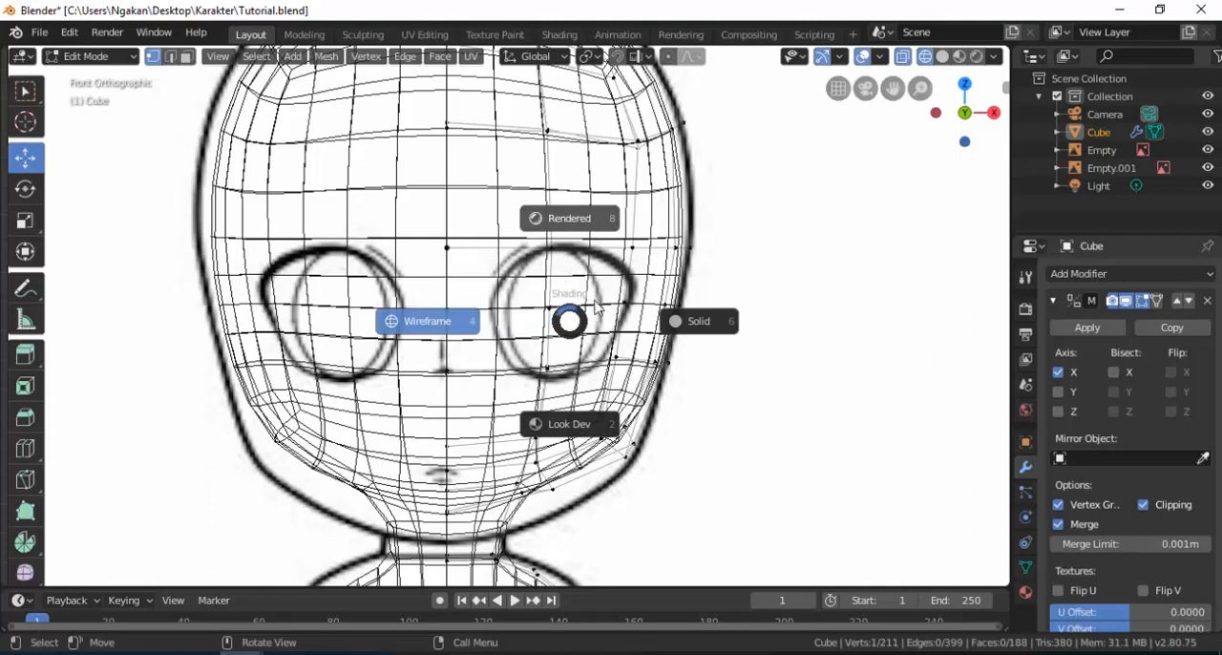
left_click(699, 325)
left_click(549, 308)
left_click_drag(618, 313, 576, 310)
left_click(624, 309)
left_click_drag(685, 305, 695, 307)
Move the lower inner eye vertex inward along X onto the lower outline of the reference eye.
key("z")
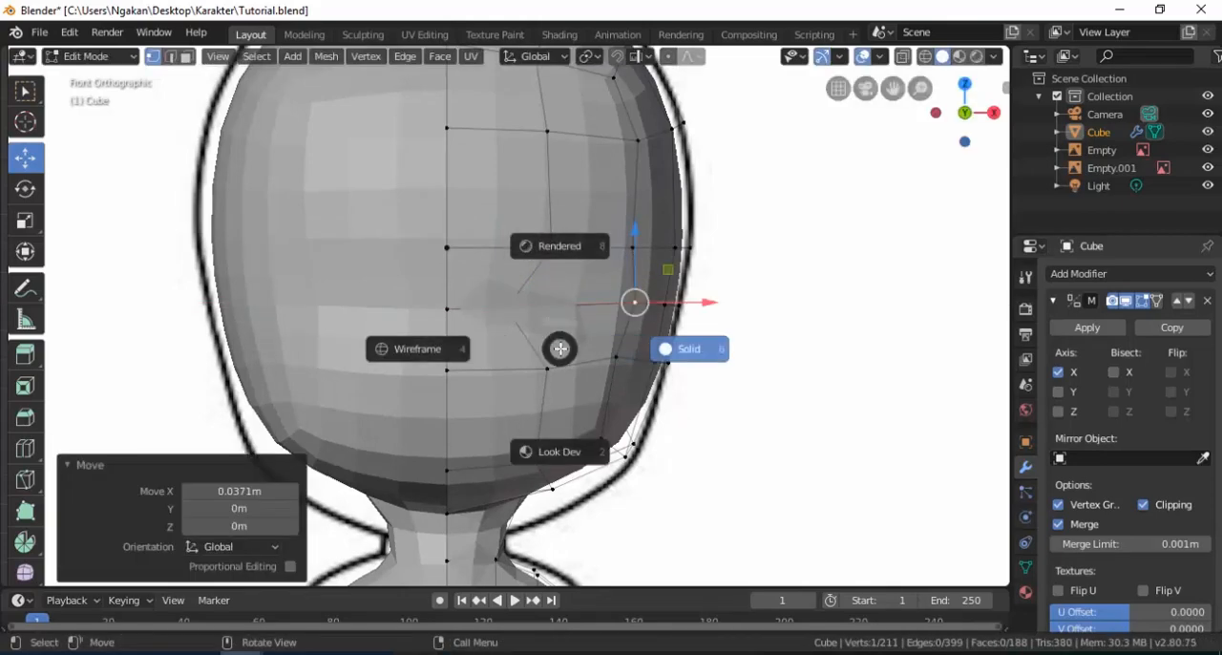
left_click(482, 358)
left_click(546, 369)
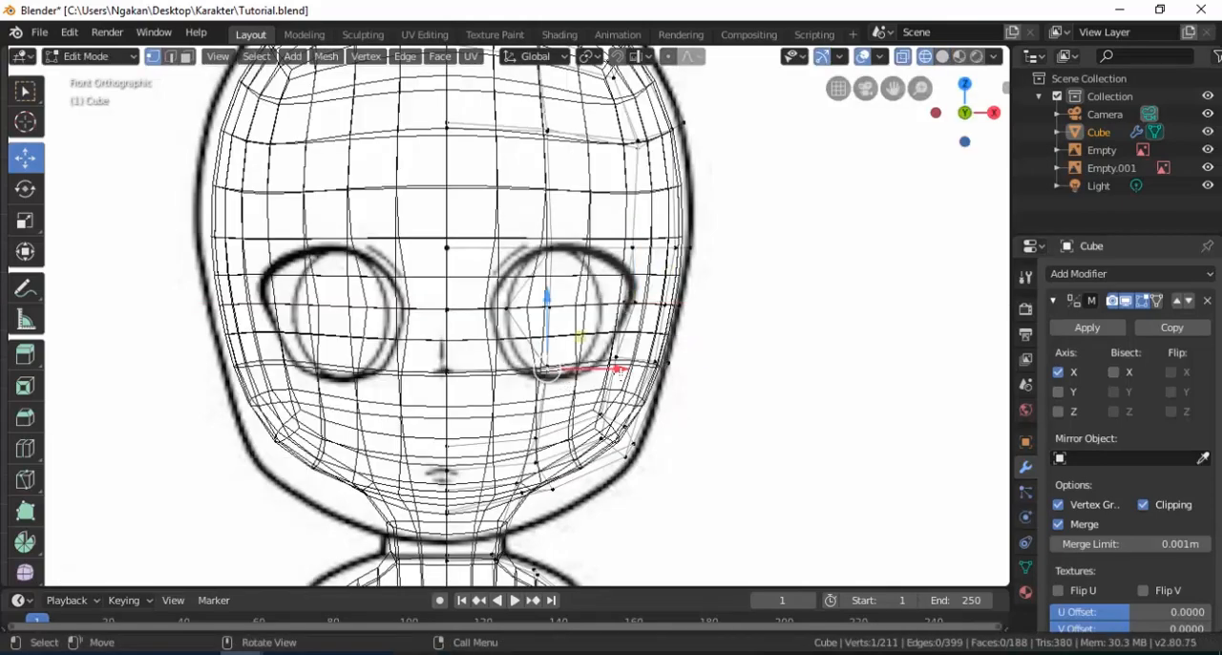
left_click_drag(616, 371, 655, 360)
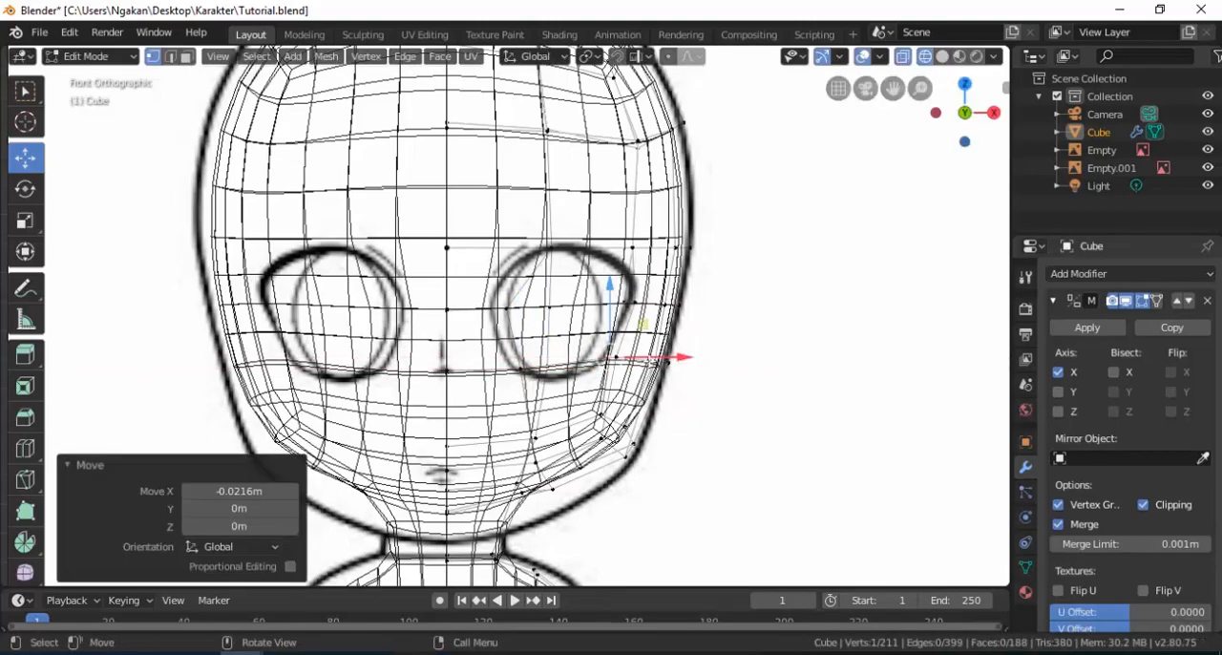
Move the lower outer eye vertex -0.0402 m along X to match the reference eye outline.
left_click(616, 360)
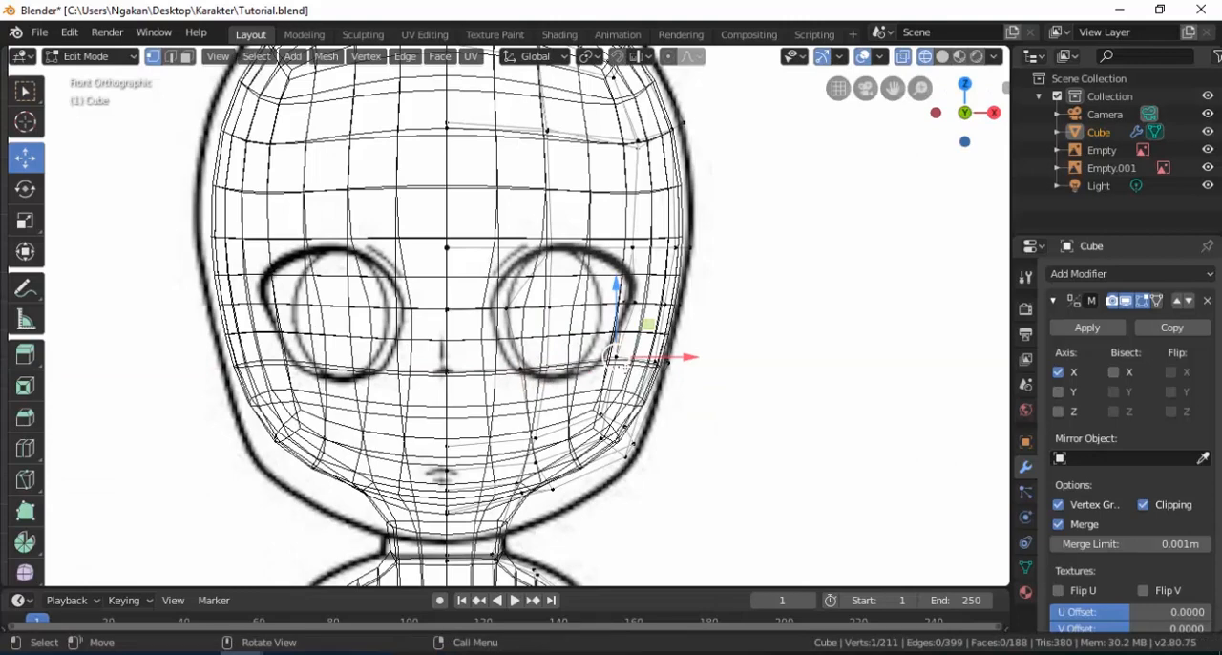
key("z")
left_click(761, 372)
left_click(611, 367)
left_click(596, 370)
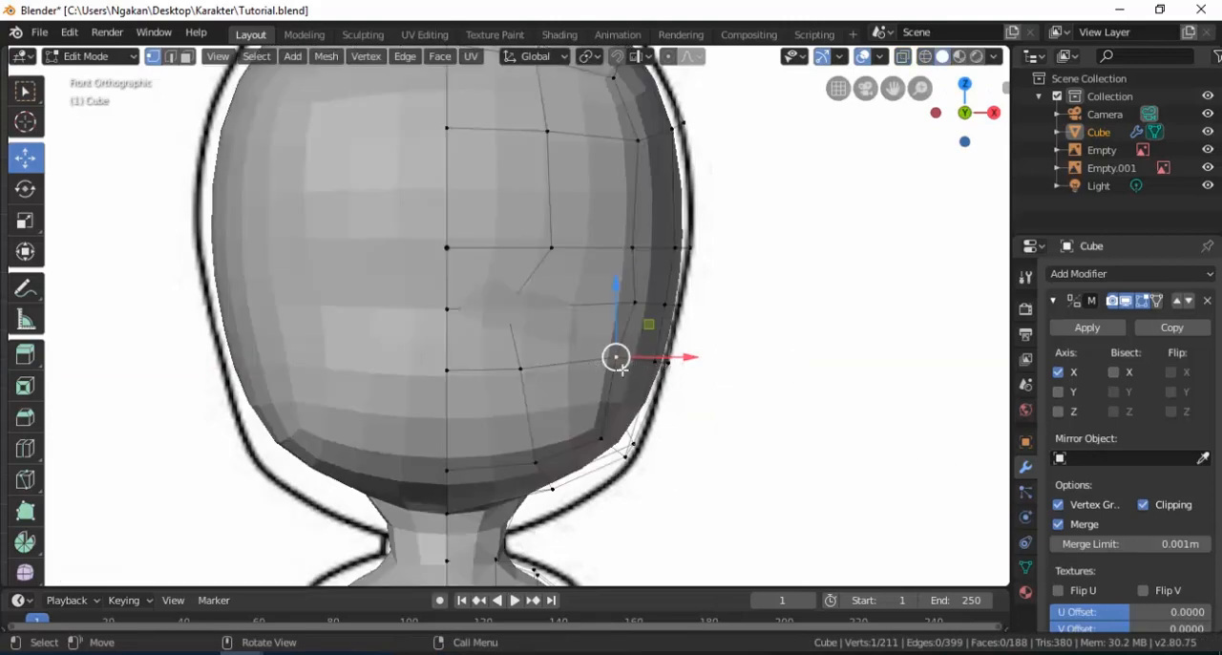
left_click_drag(683, 357, 671, 361)
Shift the inner eye-corner vertex slightly inward and move the upper inner eye vertex -0.0896 m along X.
key("z")
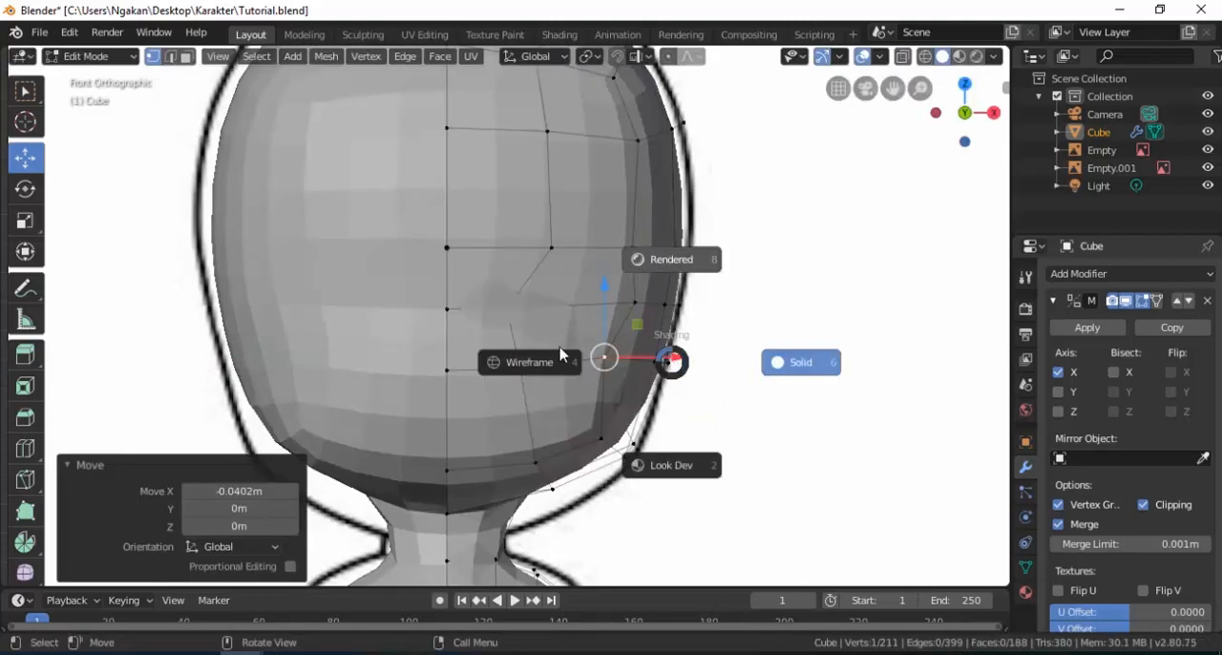
left_click(532, 366)
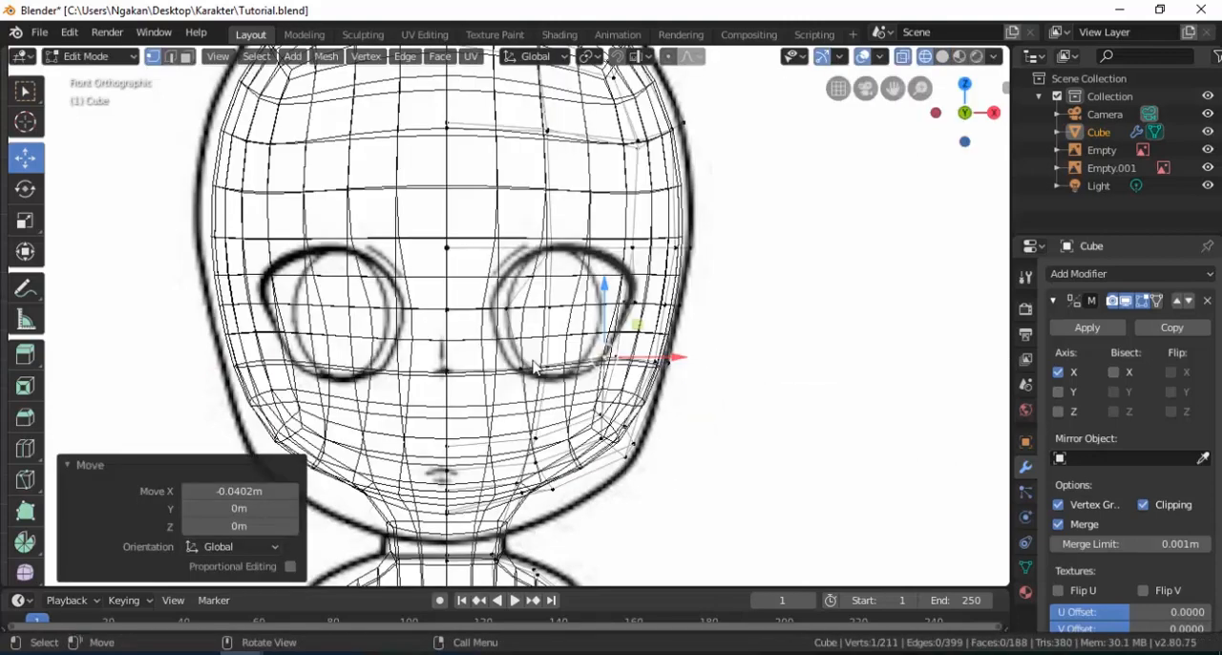
left_click(507, 306)
left_click_drag(580, 307, 561, 308)
left_click(553, 251)
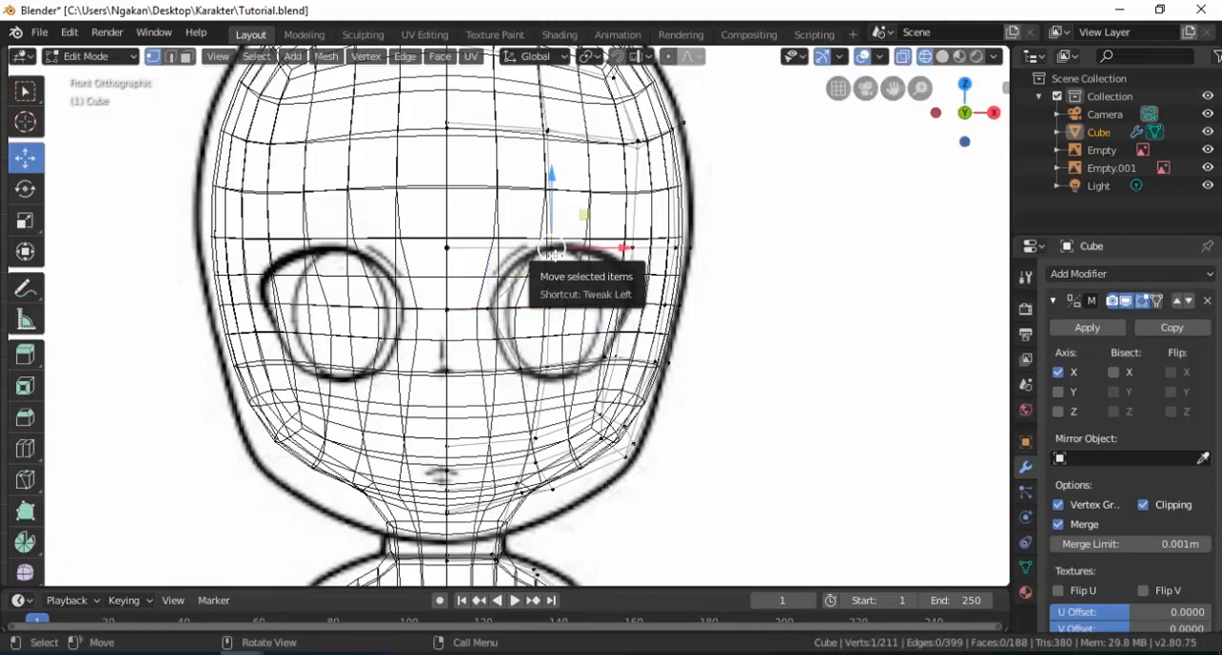
key("z")
left_click(683, 258)
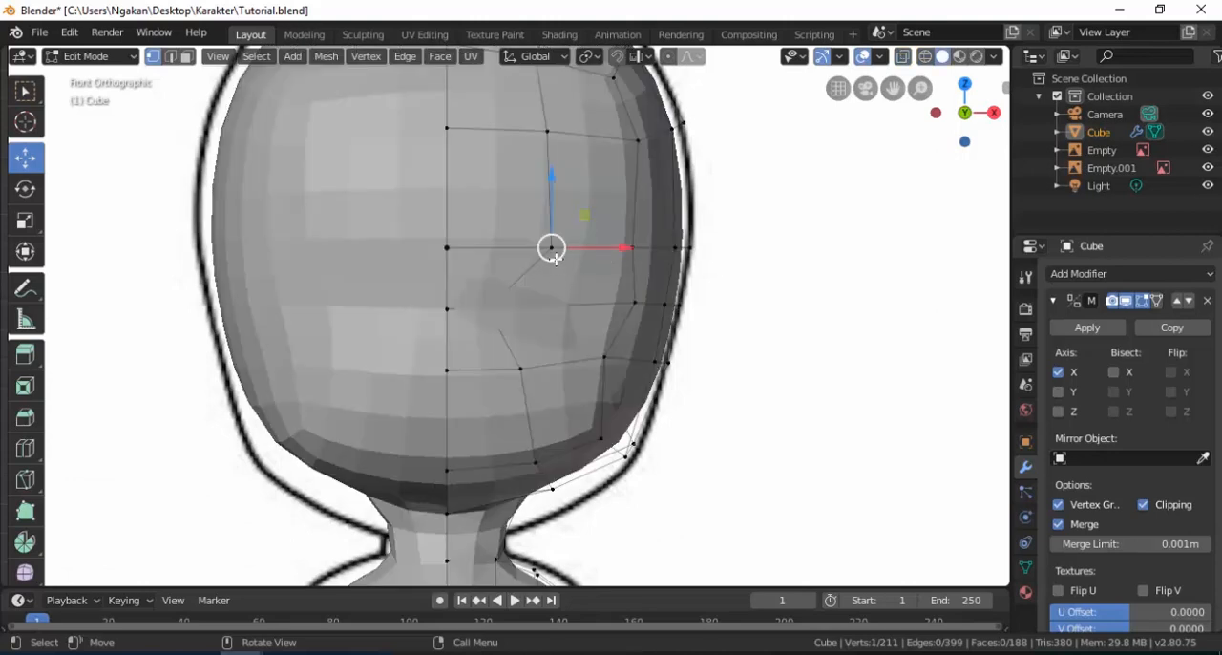
left_click_drag(618, 248, 592, 248)
Move the upper outer eye vertex -0.0834 m along X toward the top of the reference eye.
key("z")
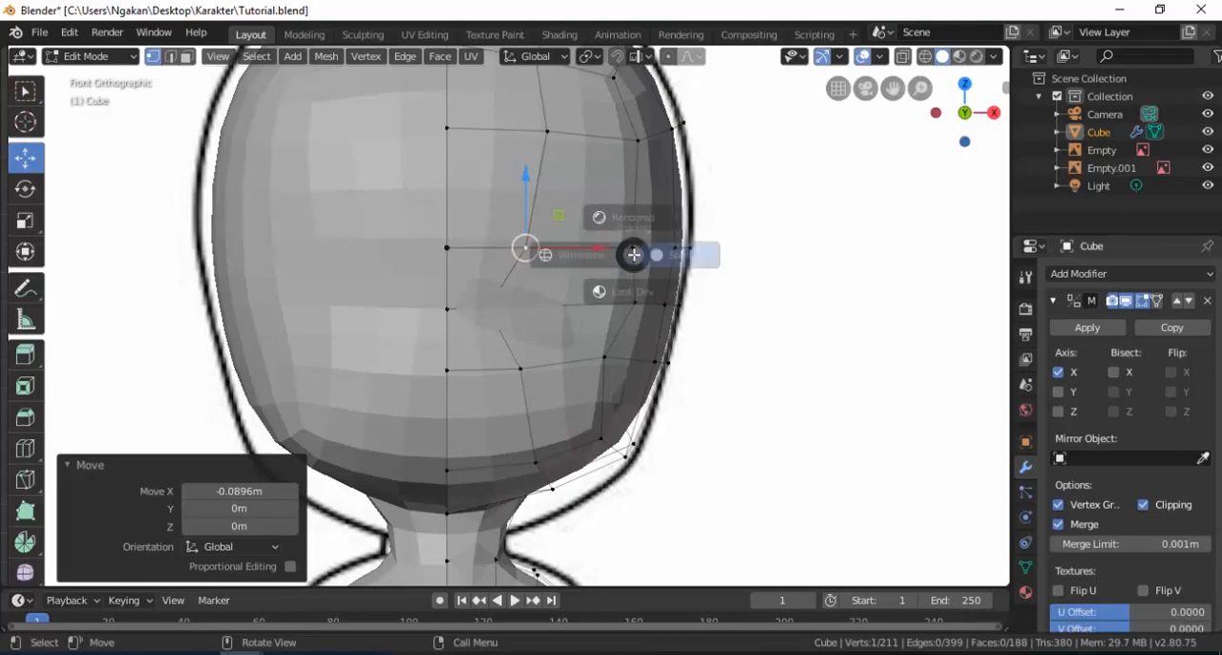
left_click(573, 264)
left_click(631, 248)
key("z")
left_click(700, 260)
left_click(628, 260)
left_click(644, 273)
left_click_drag(692, 250, 668, 250)
Fine-tune the upper outer eye vertex against the reference and raise the outer-corner vertex 0.0185 m along Z.
key("z")
left_click(565, 249)
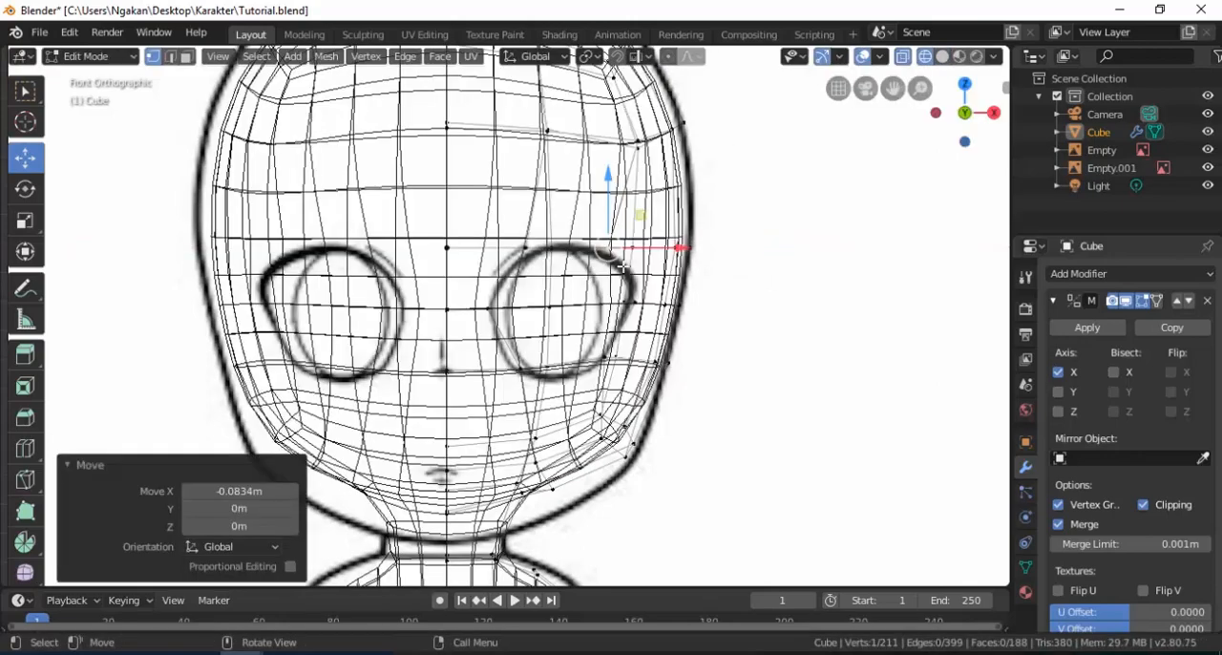
left_click_drag(660, 252, 665, 251)
left_click_drag(611, 192, 611, 198)
left_click(634, 304)
left_click_drag(636, 258, 636, 252)
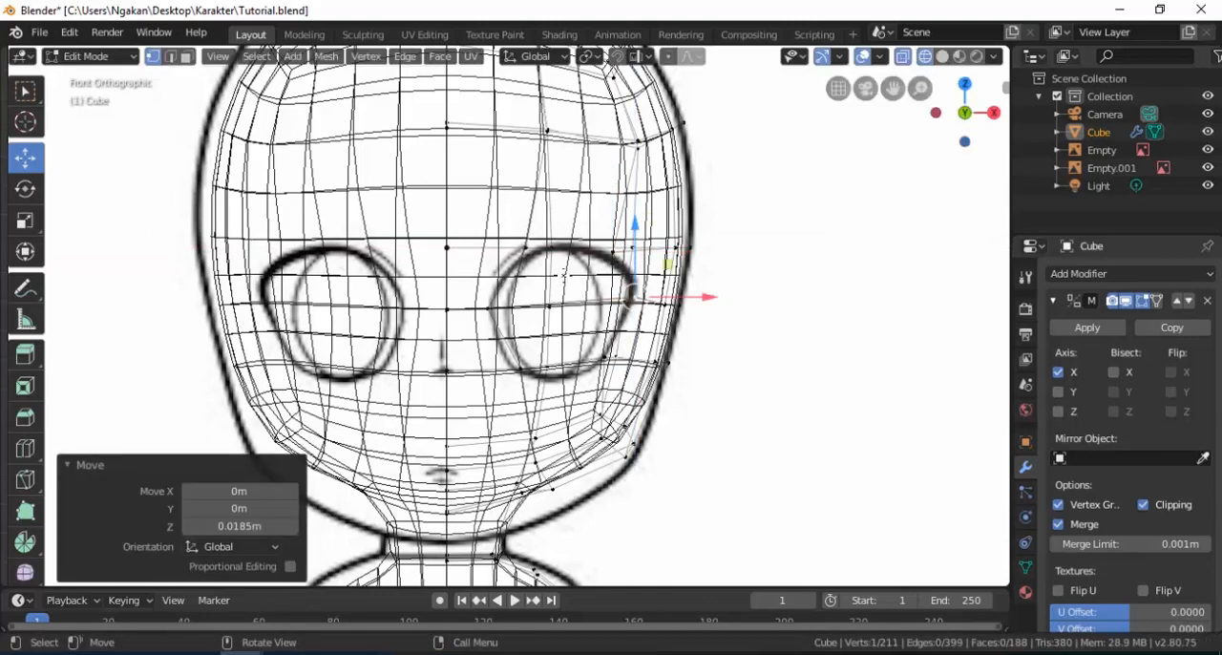
Delete the two faces inside the eye outline to open the eye holes.
left_click(187, 58)
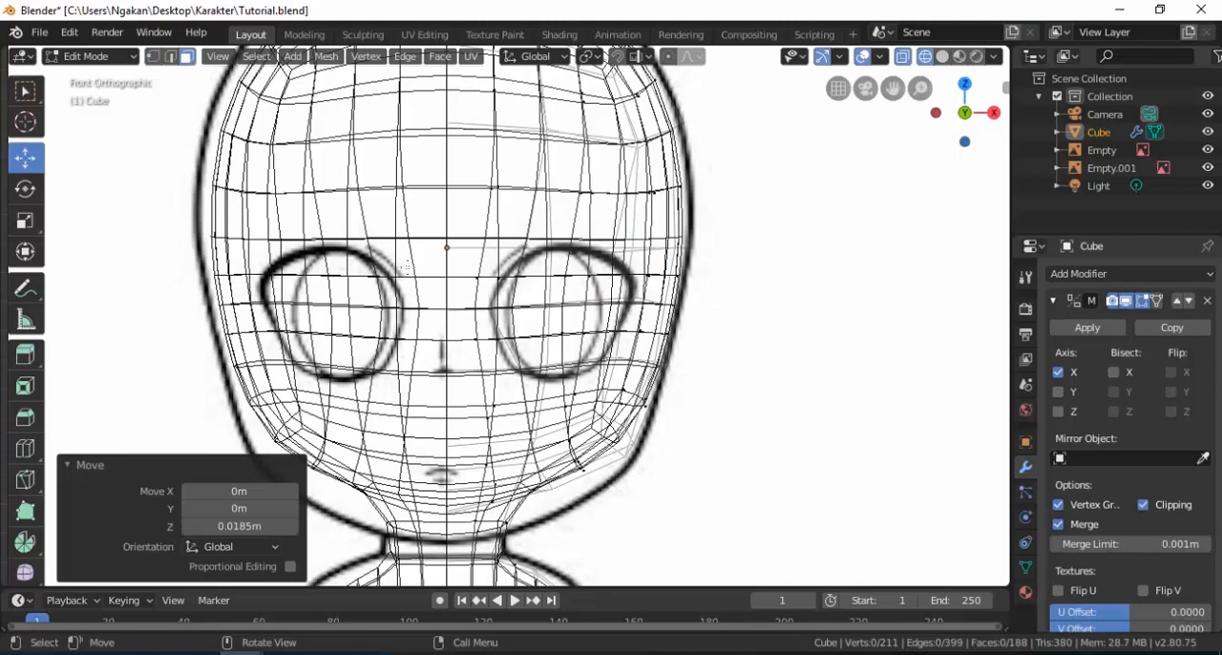
key("z")
left_click(750, 289)
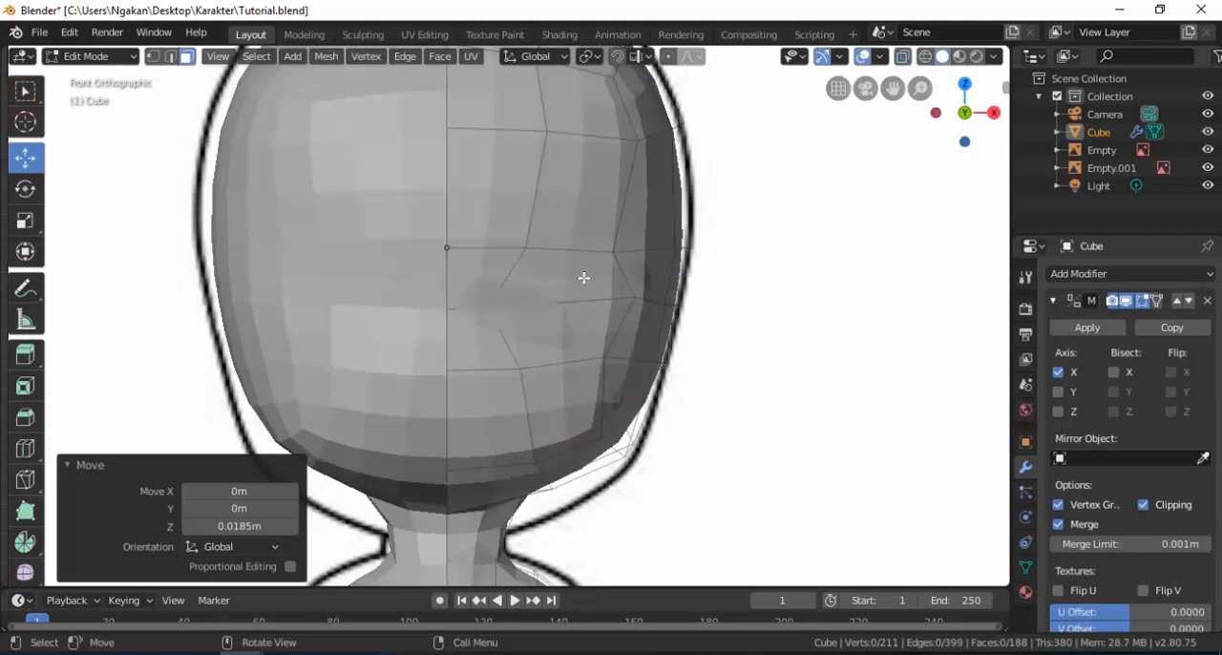
left_click(575, 299)
left_click(575, 323, "shift")
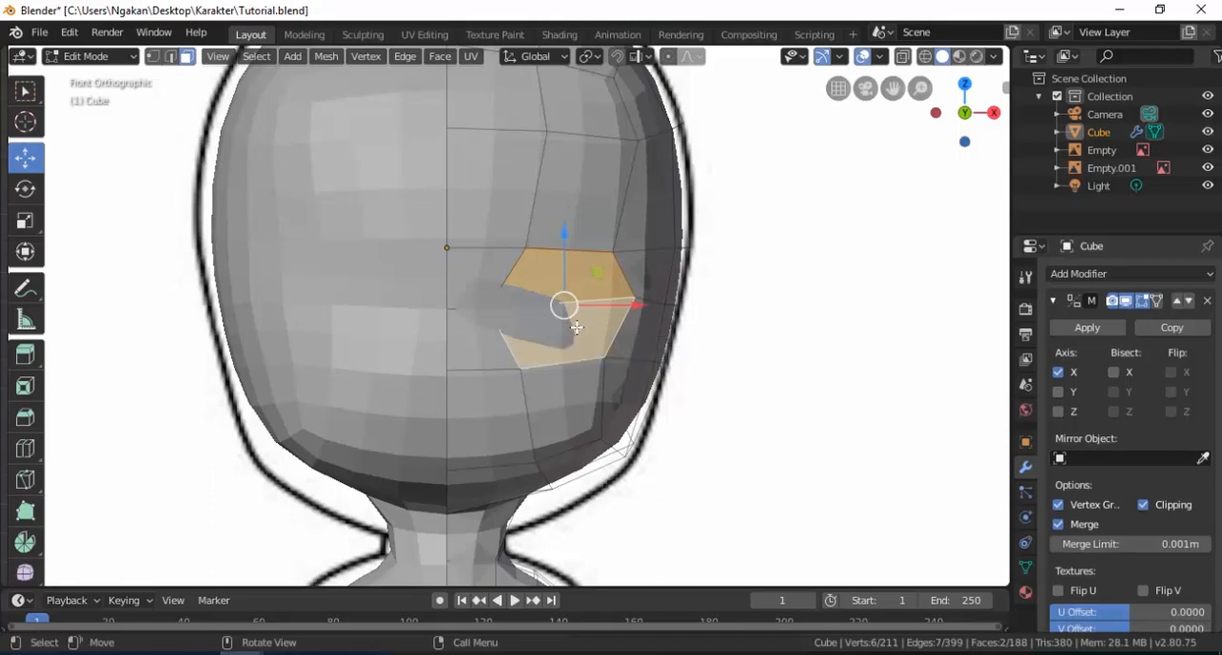
key("x")
left_click(580, 330)
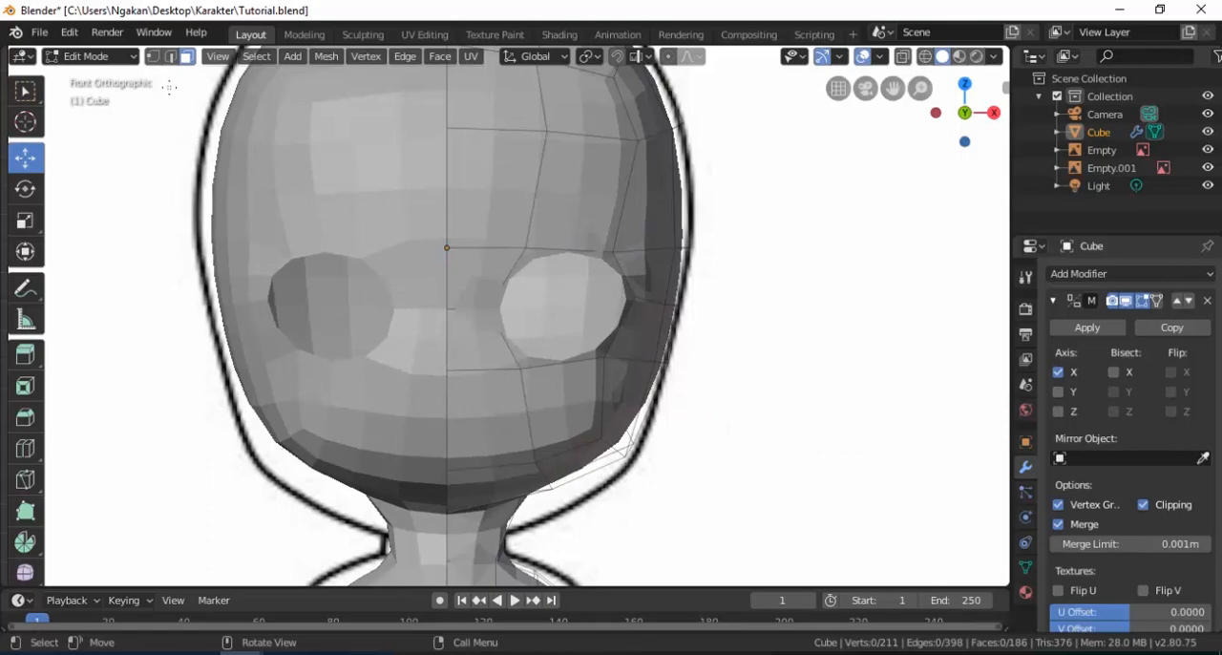
Extrude the edge loop around the eye hole and scale it inward to about 0.8.
left_click(172, 57)
left_click(613, 329, "alt+shift")
scroll(602, 320, "up", 3)
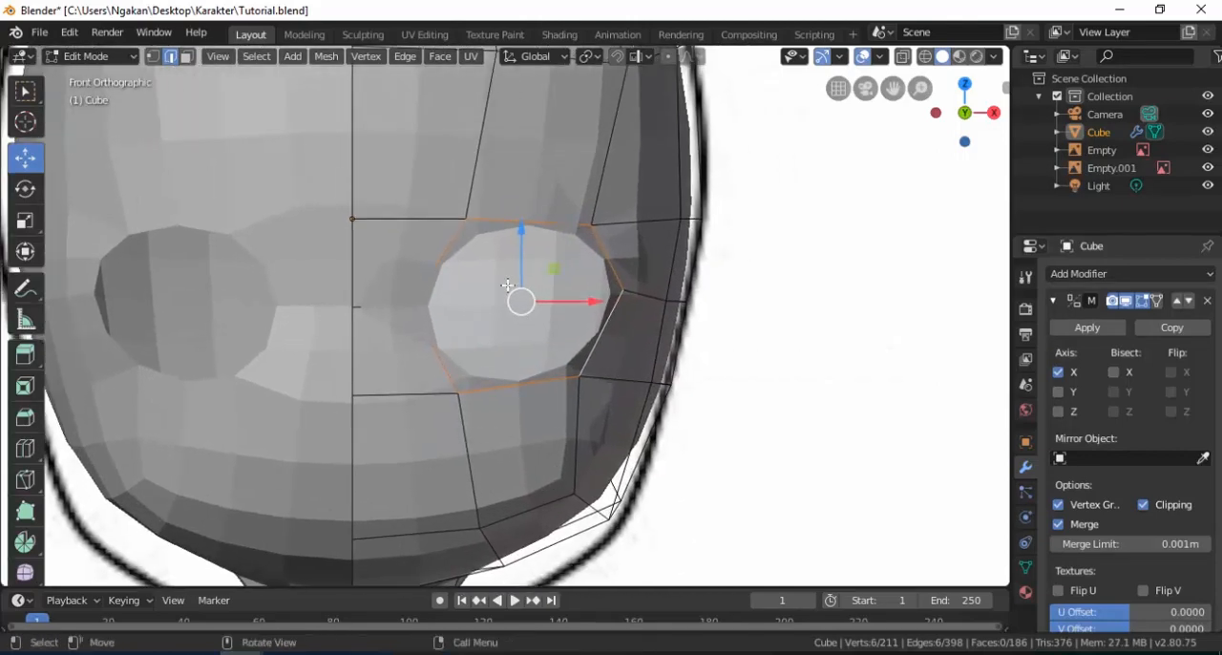
middle_click_drag(507, 286, 579, 311)
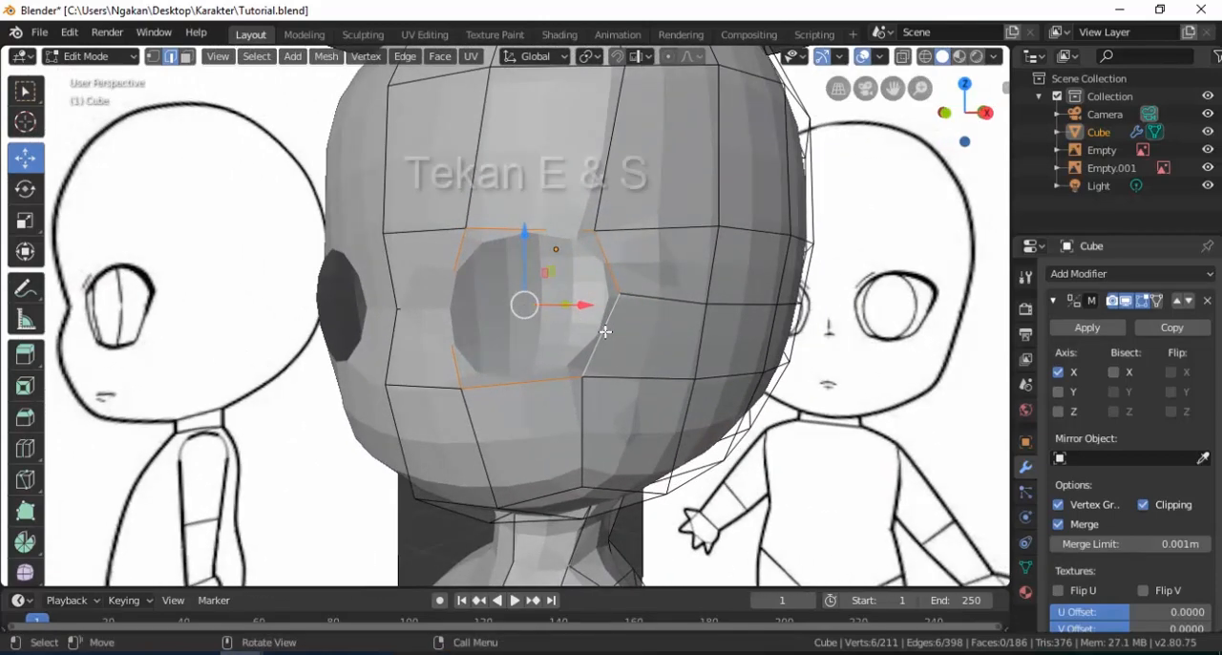
key("e")
key("s")
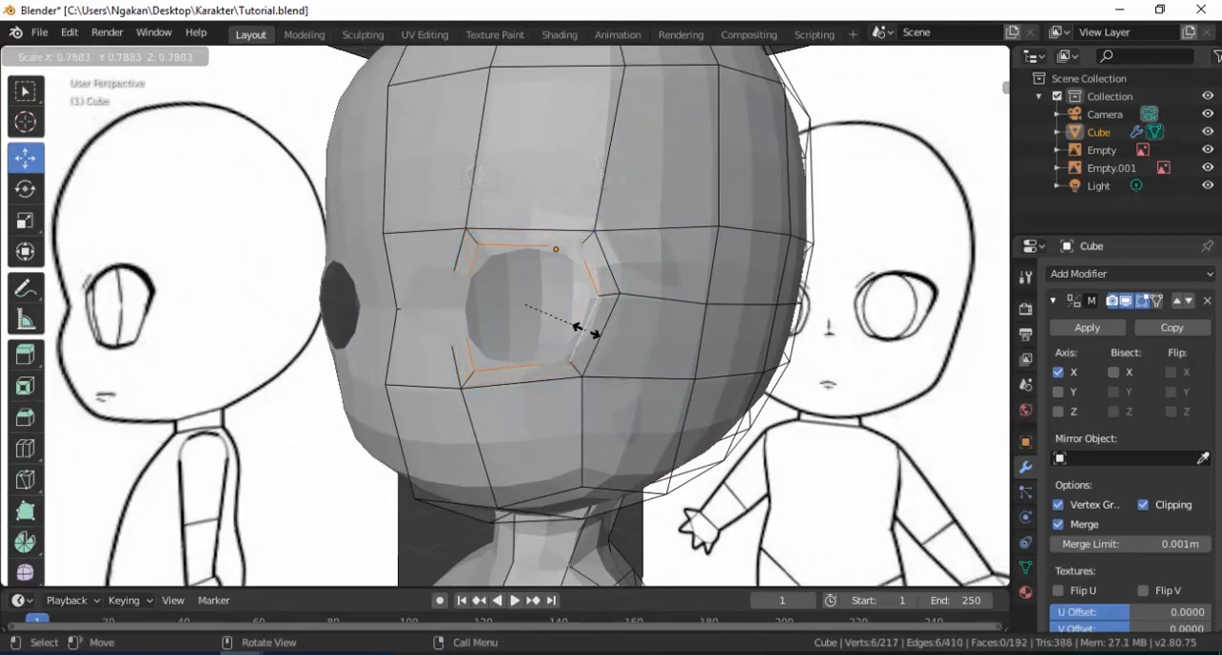
left_click(582, 332)
Push the inner eye-socket loop 0.185 m along Y into the head and scale it to 0.784.
middle_click_drag(578, 333, 587, 300)
left_click_drag(587, 301, 650, 287)
middle_click_drag(597, 295, 607, 304)
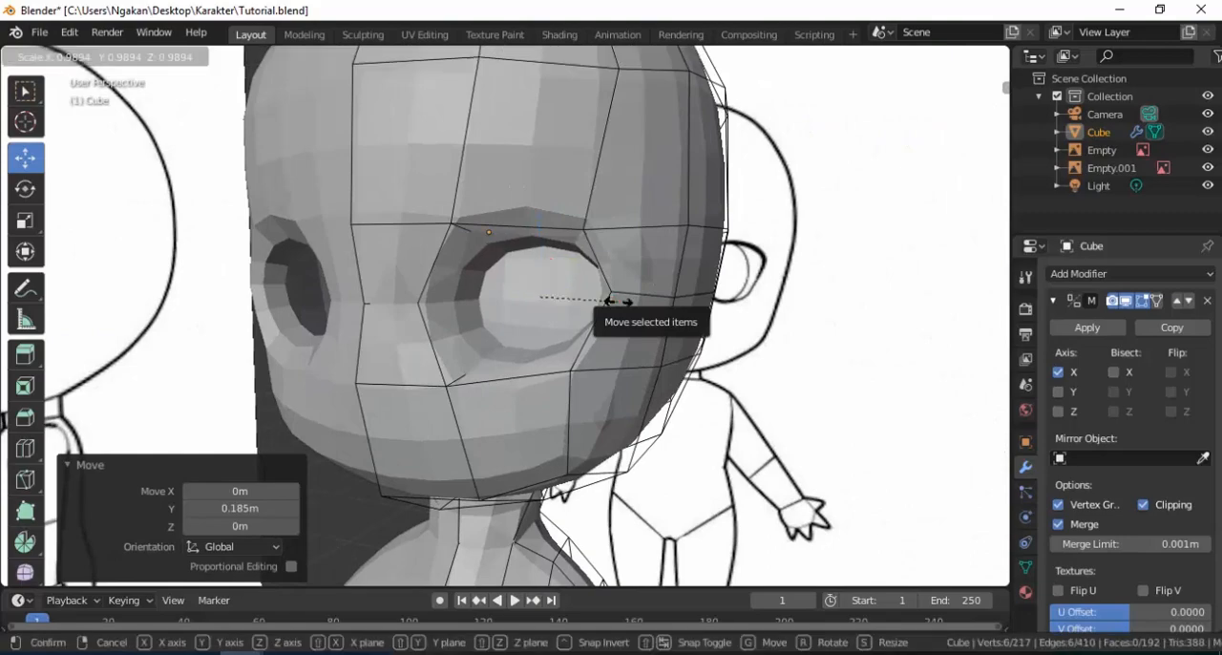
key("s")
left_click(601, 299)
Move the inner eye-socket loop -0.0234 m along X and check the head's shape in Object Mode.
middle_click_drag(601, 299, 547, 304)
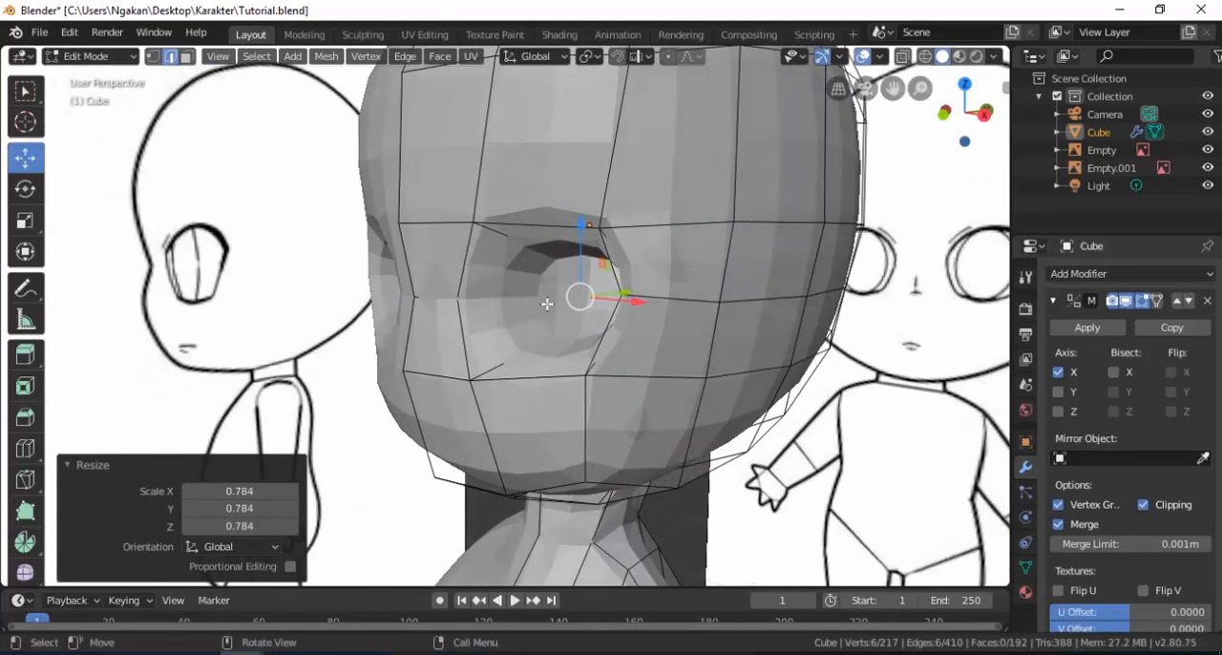
left_click_drag(638, 306, 632, 306)
middle_click_drag(632, 306, 598, 286)
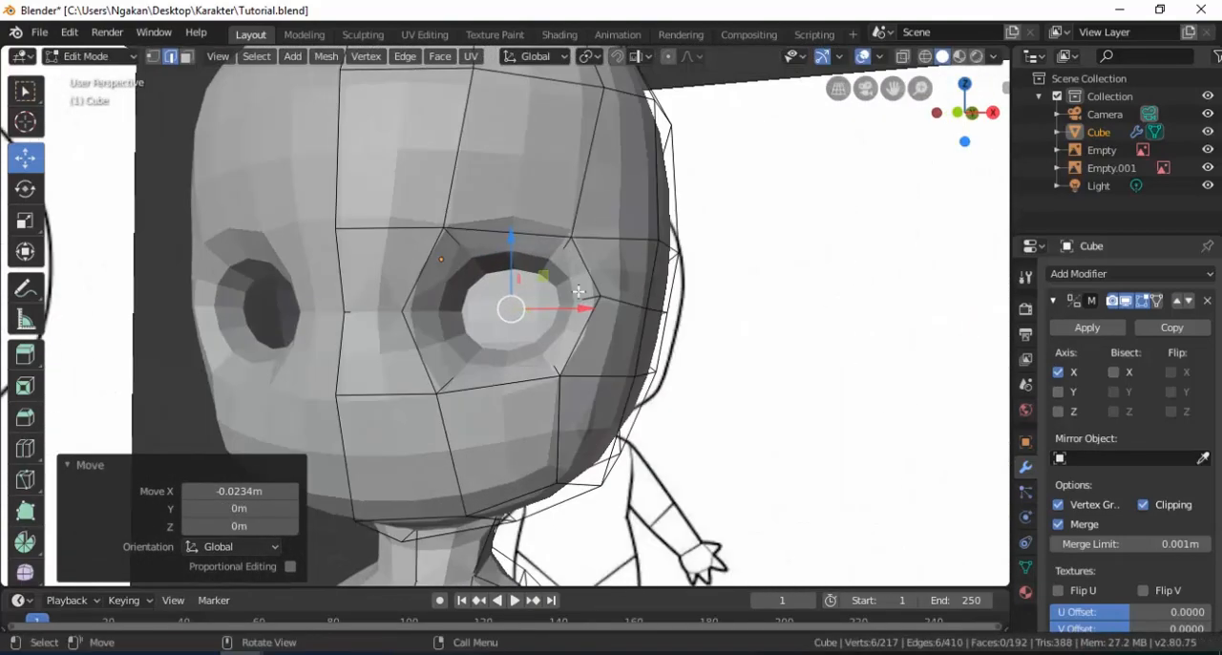
middle_click_drag(482, 310, 576, 326)
key("Tab")
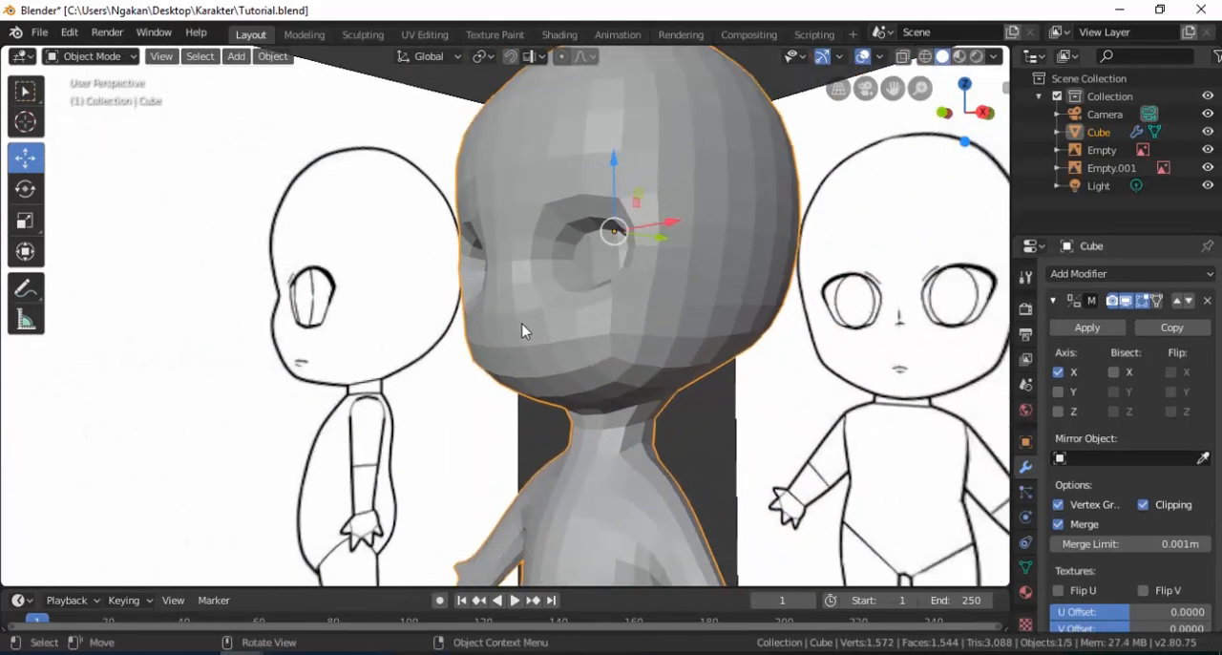
key("Tab")
Pull the face's centreline vertex level with the lower eye edge forward along Y to shape the nose.
scroll(498, 327, "up", 2)
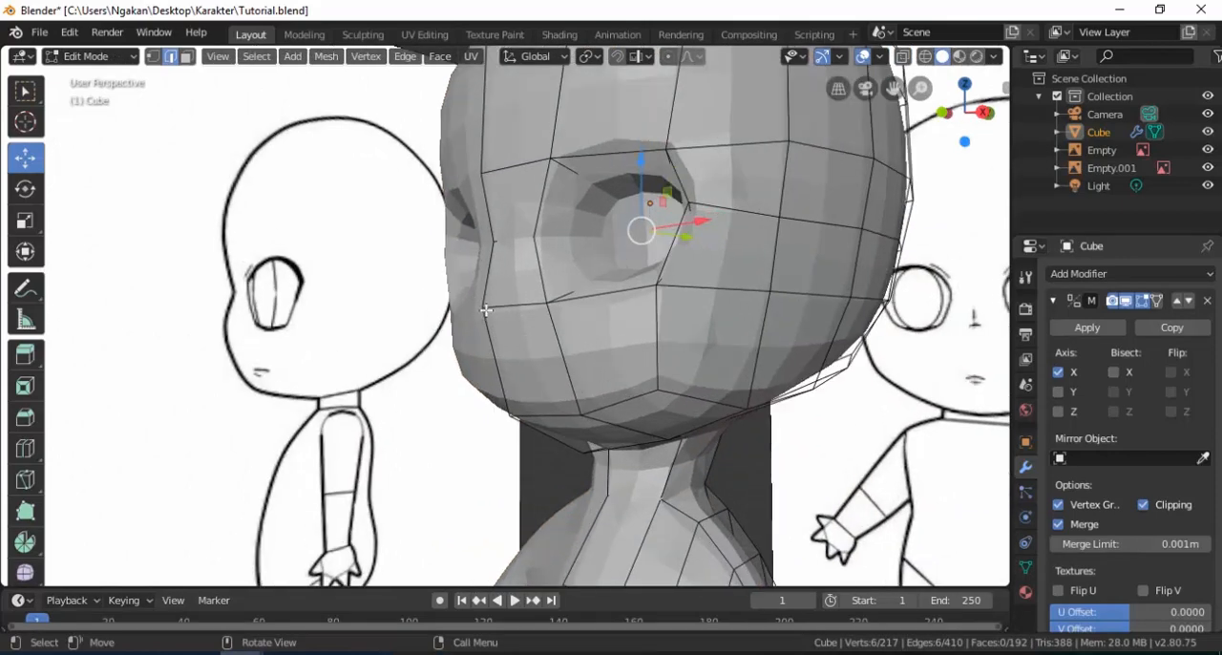
left_click(154, 56)
left_click(484, 308)
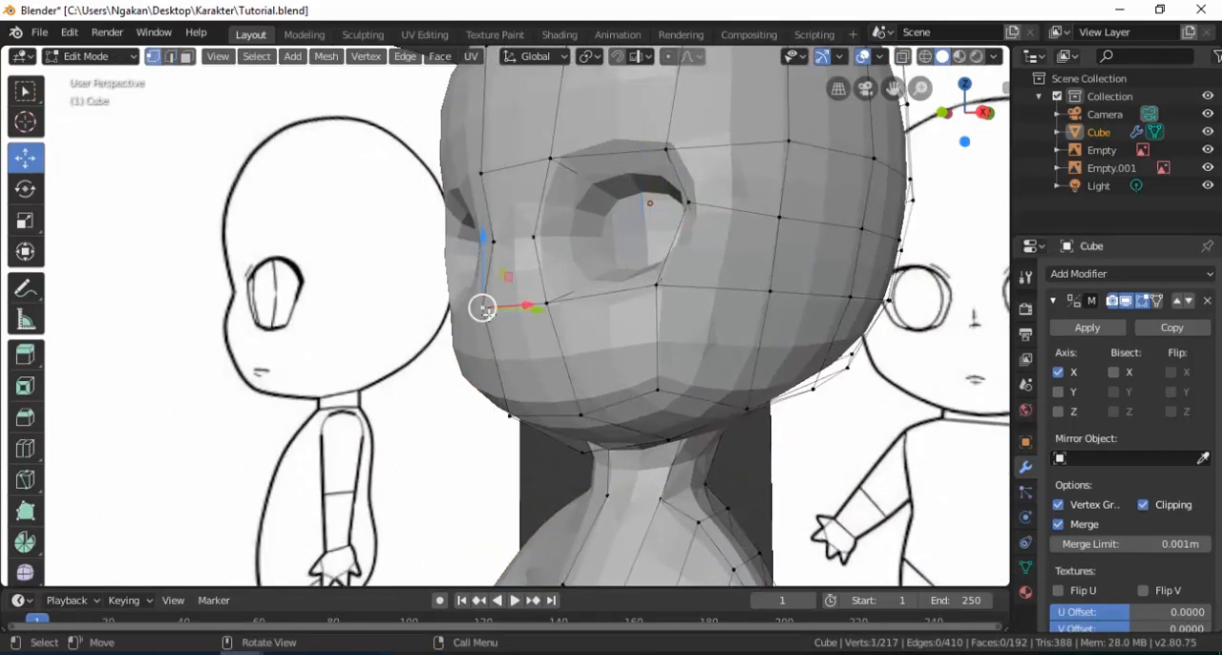
middle_click_drag(485, 307, 535, 301)
left_click_drag(542, 284, 514, 287)
Move the centreline vertex between the eyes -0.0552 m along Y.
left_click(497, 223)
left_click_drag(553, 219, 536, 155)
scroll(516, 223, "down", 1)
left_click(483, 238)
left_click_drag(538, 238, 522, 240)
Add a horizontal loop cut across the lower face below the eyes, slid to a factor of -0.277.
middle_click_drag(489, 248, 555, 263)
scroll(555, 263, "up", 2)
middle_click_drag(493, 361, 529, 301, "shift")
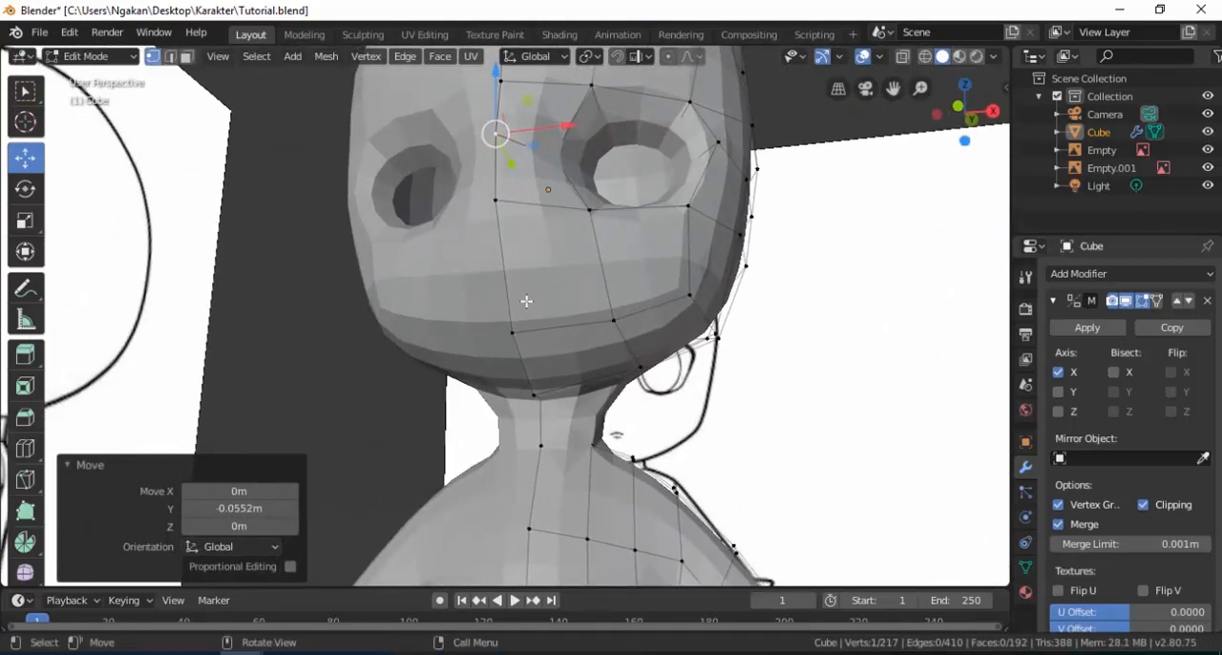
middle_click_drag(520, 277, 525, 331)
scroll(514, 288, "down", 1)
key("ctrl+r")
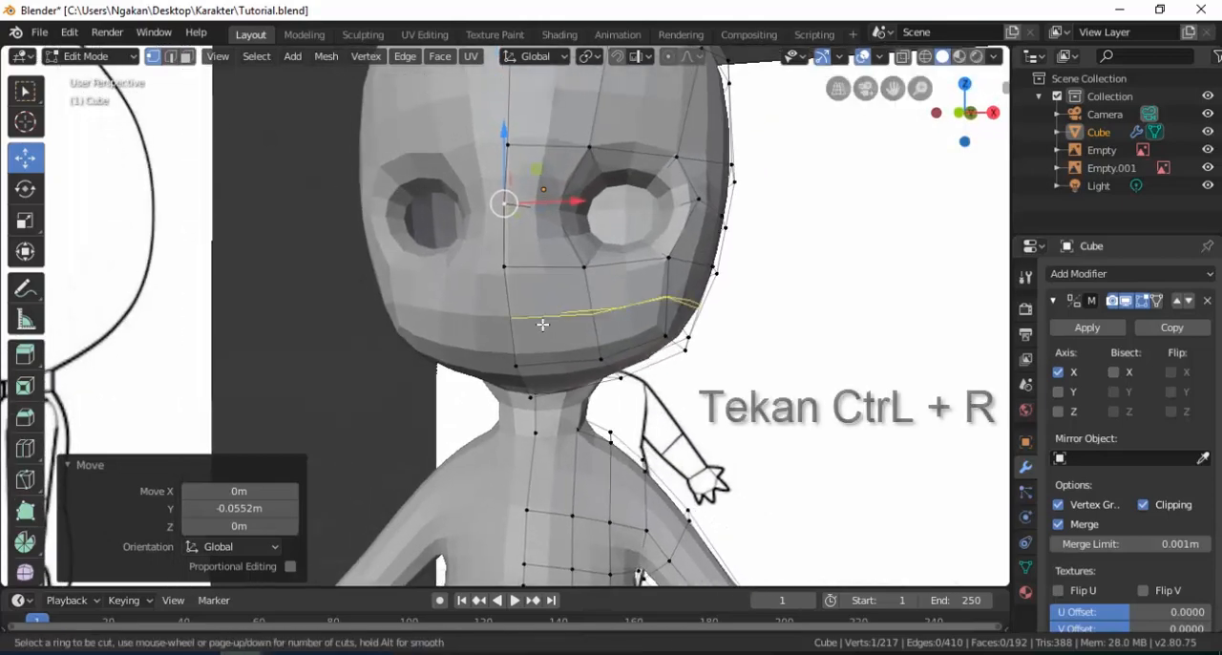
left_click(538, 320)
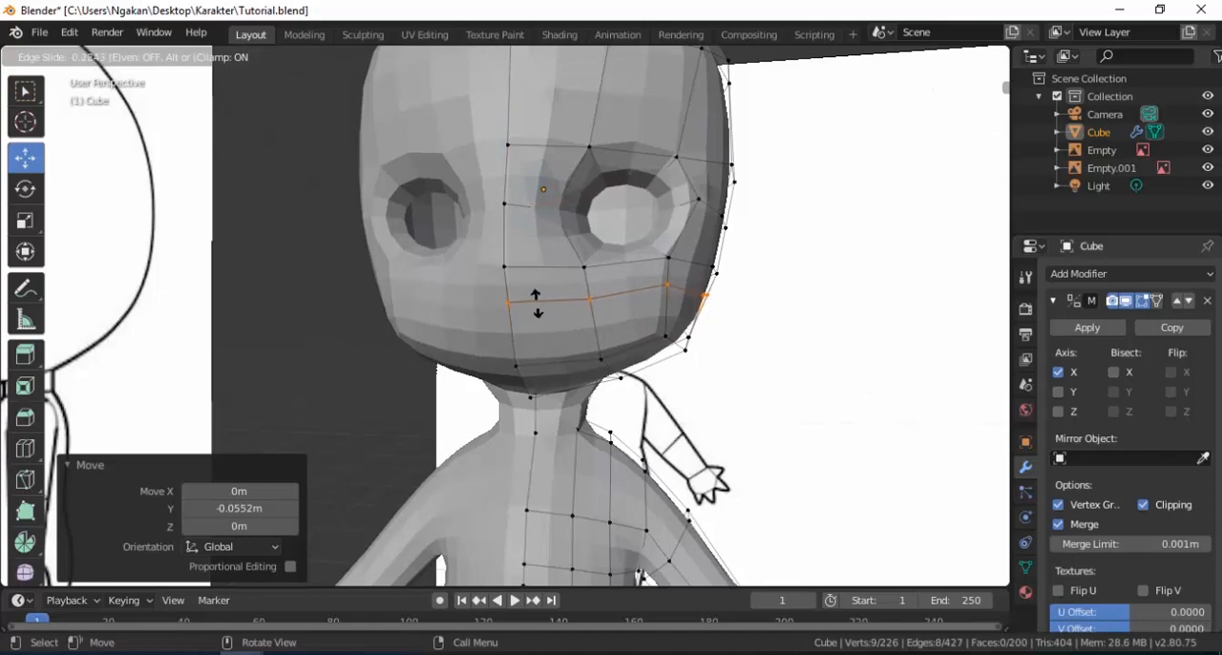
left_click(535, 308)
Add a second single loop cut between the new loop and the chin at a factor of -0.025.
key("ctrl+r")
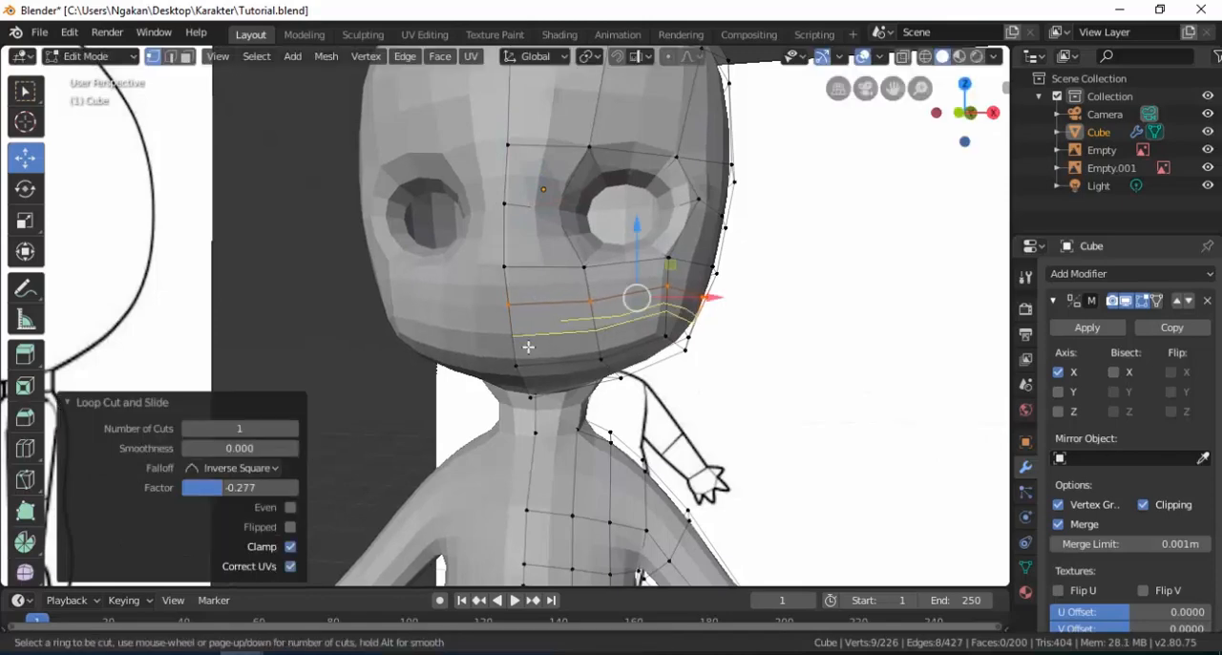
left_click(528, 347)
left_click(530, 345)
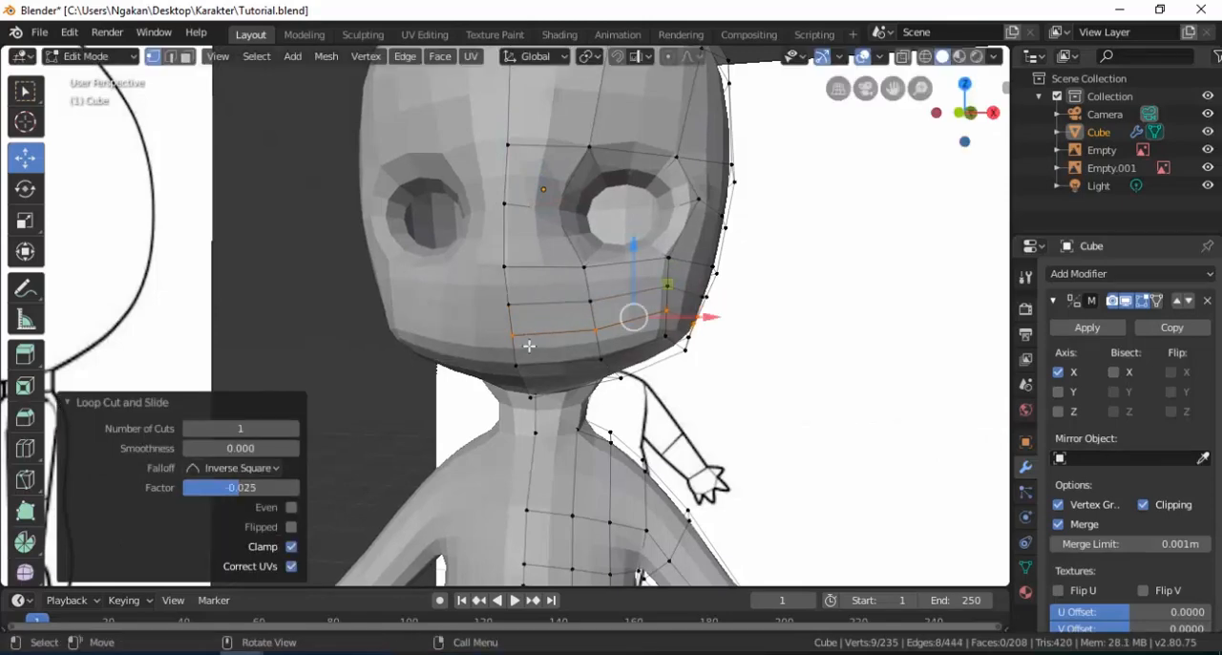
Nudge individual vertices of the new loops at the side of the jaw along X, the last one by 0.000114 m.
middle_click_drag(619, 346, 684, 311)
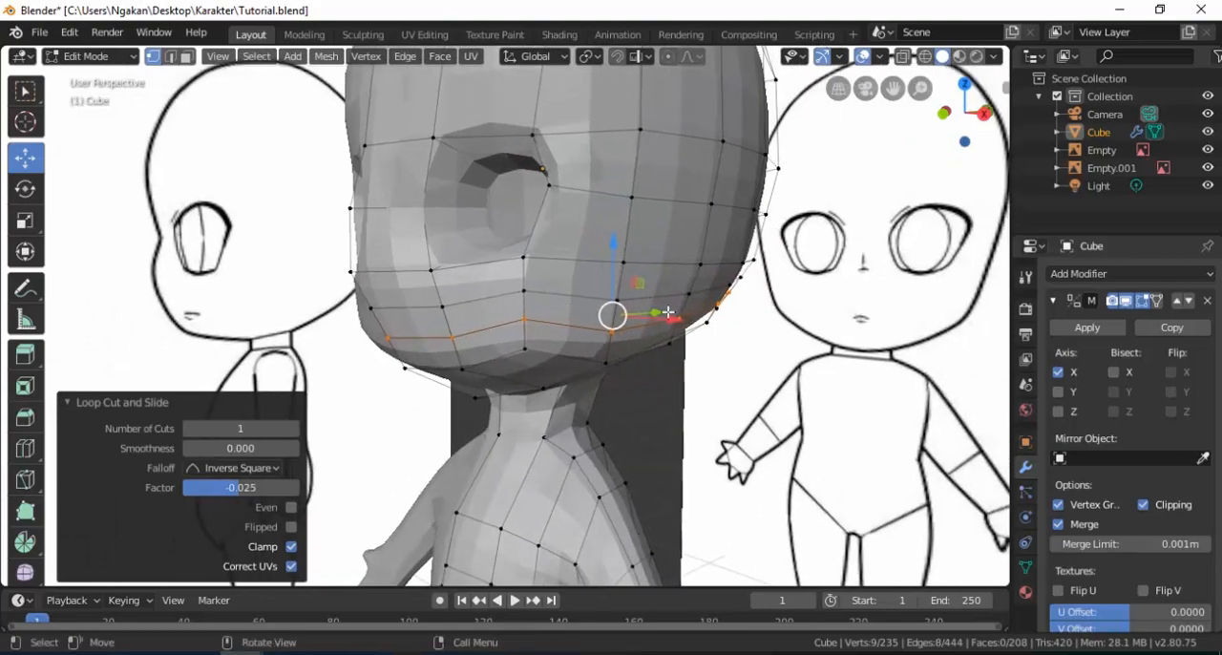
left_click(688, 305)
left_click(623, 307, "shift")
left_click_drag(727, 302, 732, 301)
middle_click_drag(733, 302, 659, 314)
left_click(779, 286)
left_click_drag(816, 281, 812, 276)
middle_click_drag(307, 327, 450, 323)
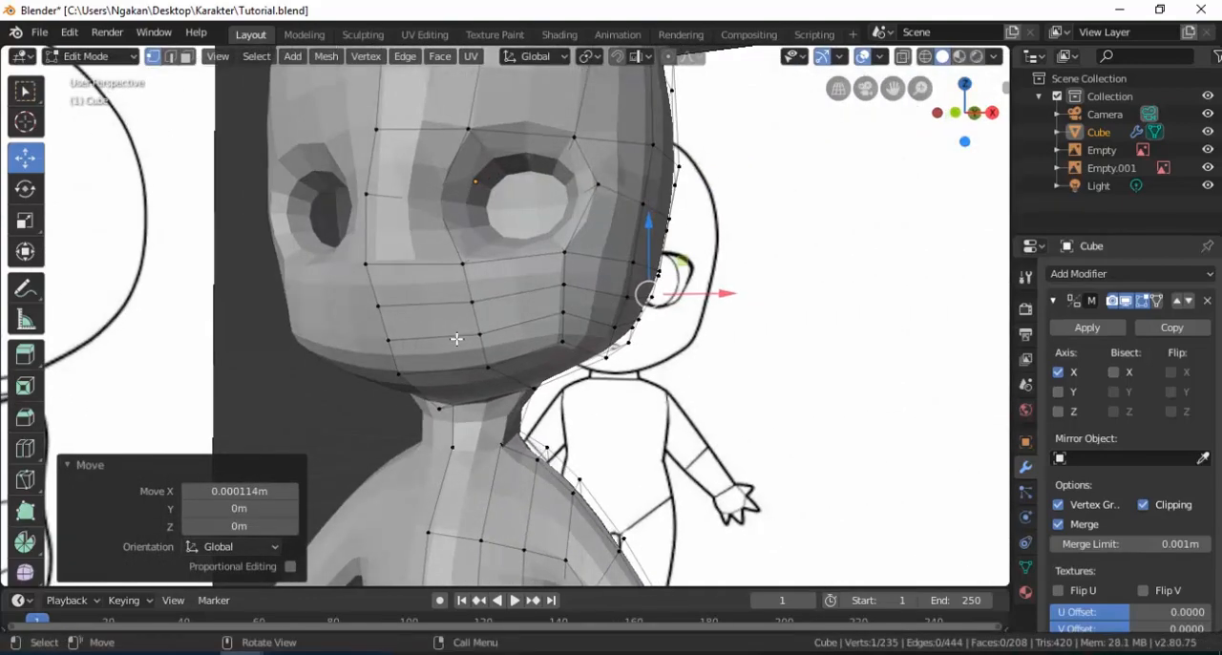
Lower the two centreline vertices at the mouth, the lower one by -0.0685 m and the upper one by -0.0302 m along Z.
key("KP_1")
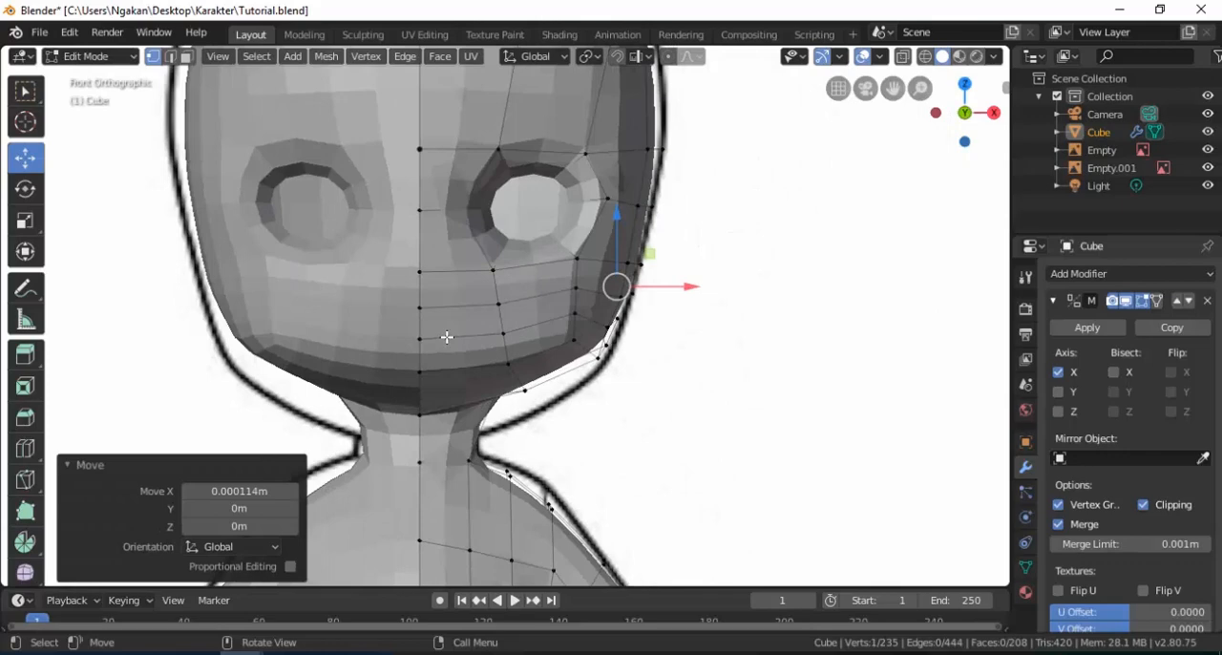
key("z")
left_click(341, 336)
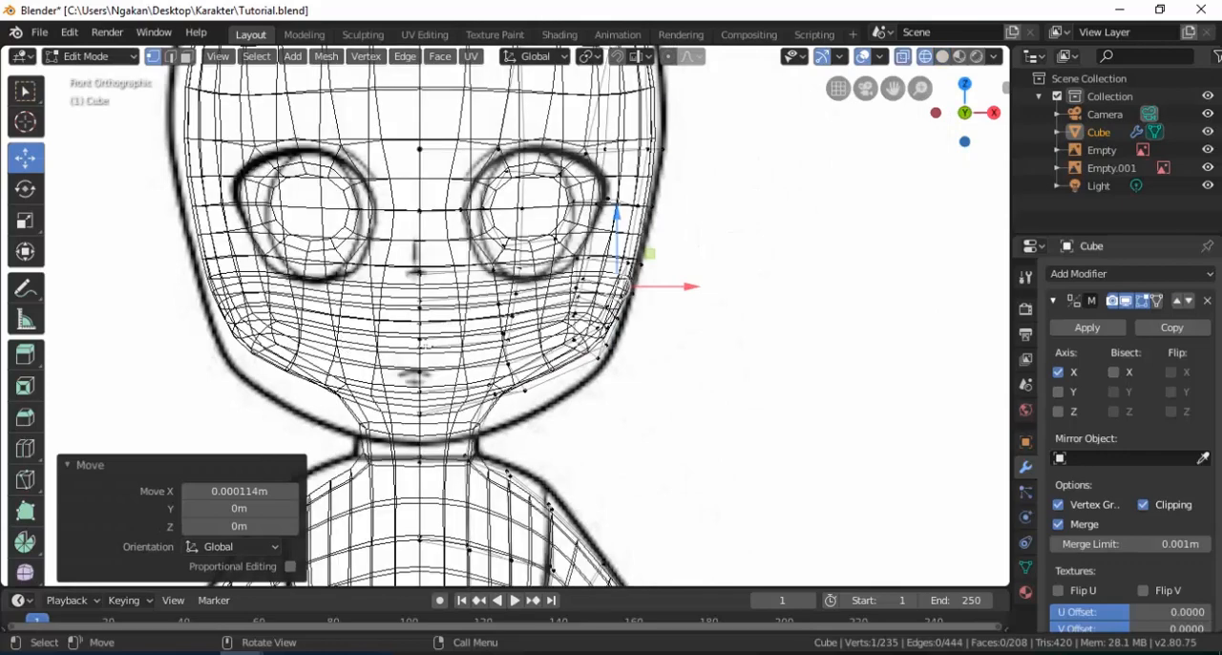
key("z")
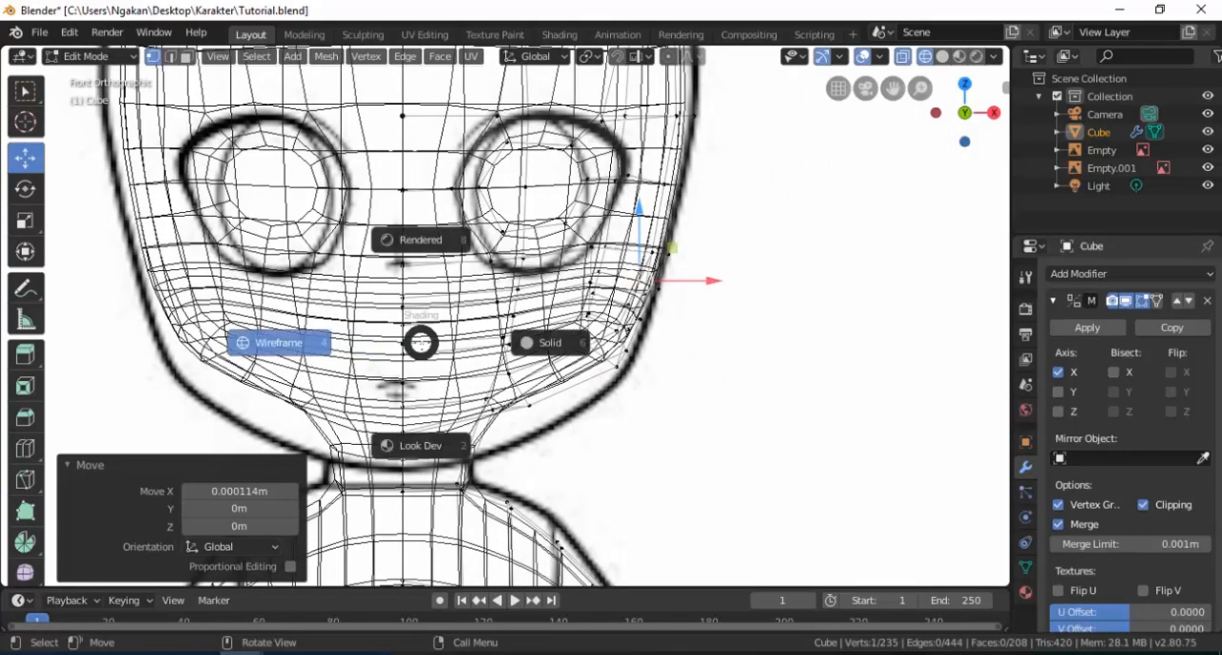
left_click(462, 350)
scroll(404, 343, "up", 1)
middle_click_drag(405, 344, 368, 339)
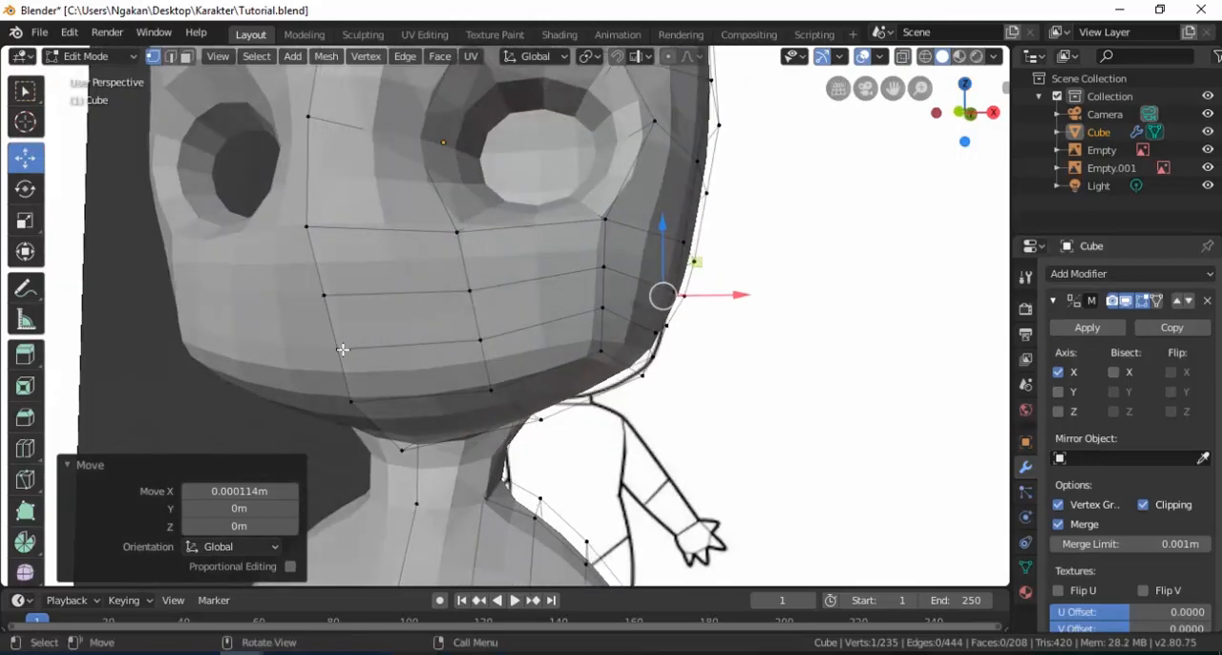
left_click(343, 350)
mouse_move(339, 288)
left_mouse_down()
mouse_move(339, 319)
mouse_move(339, 306)
left_mouse_up()
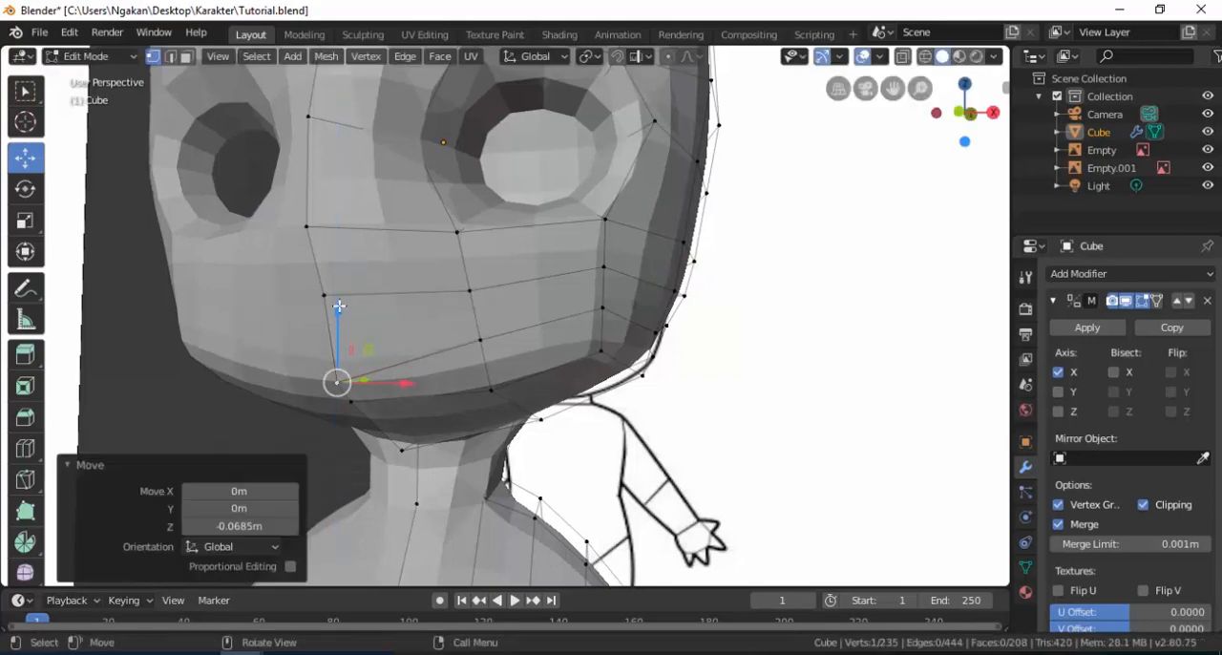
left_click(323, 297)
left_click_drag(331, 255, 330, 269)
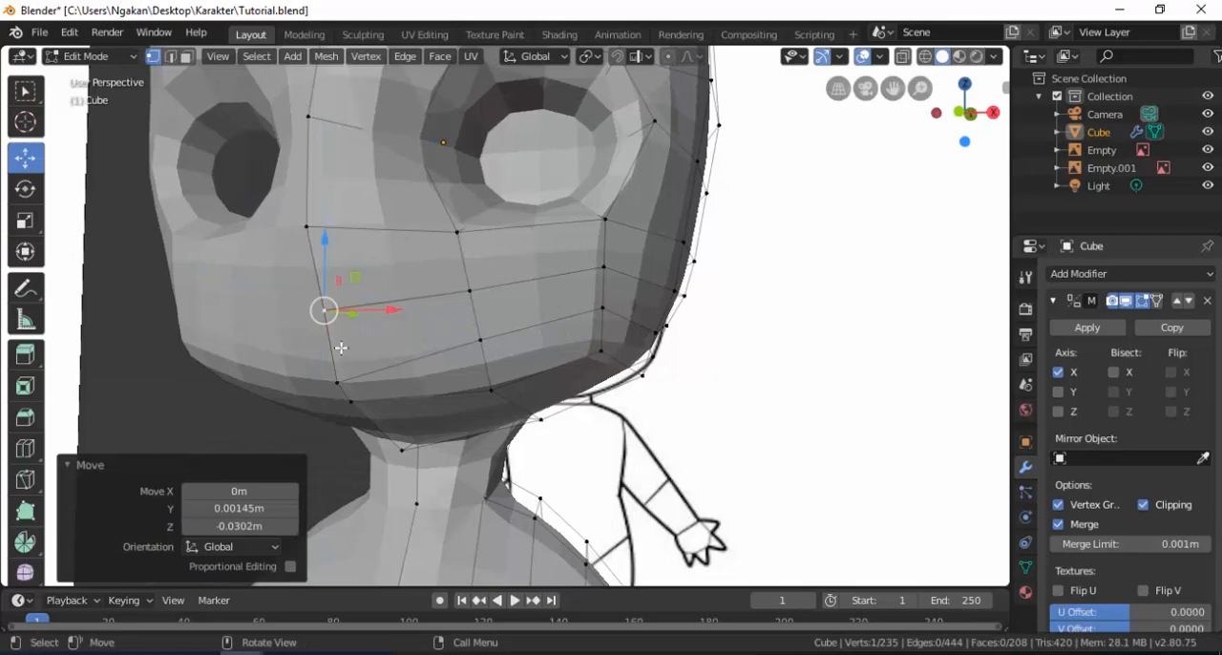
Knife-cut a new edge between the two mouth loops, from the centreline to the neighbouring vertical edge.
left_click(24, 482)
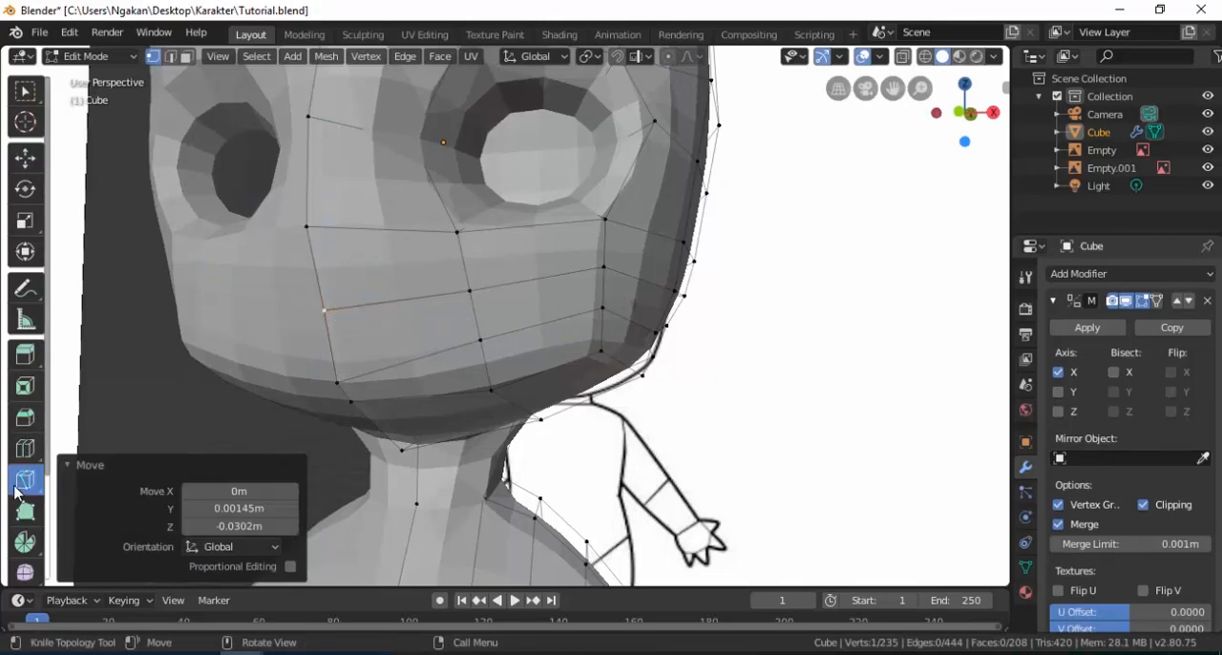
left_click(332, 349)
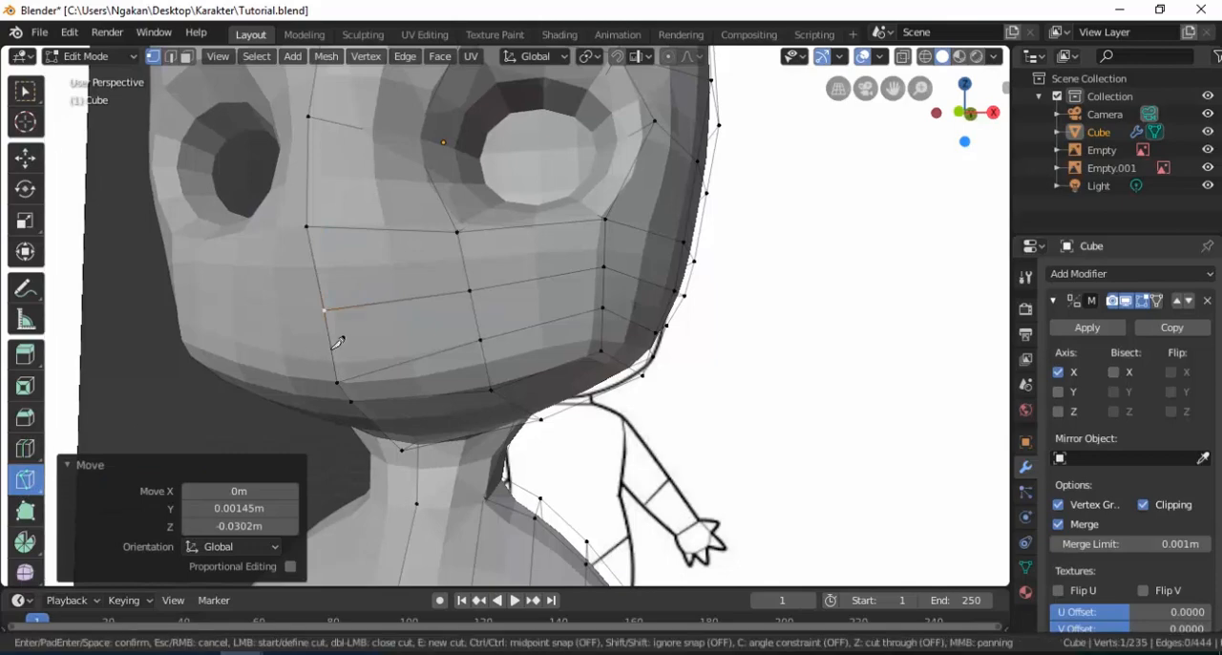
left_click(477, 317)
key("Return")
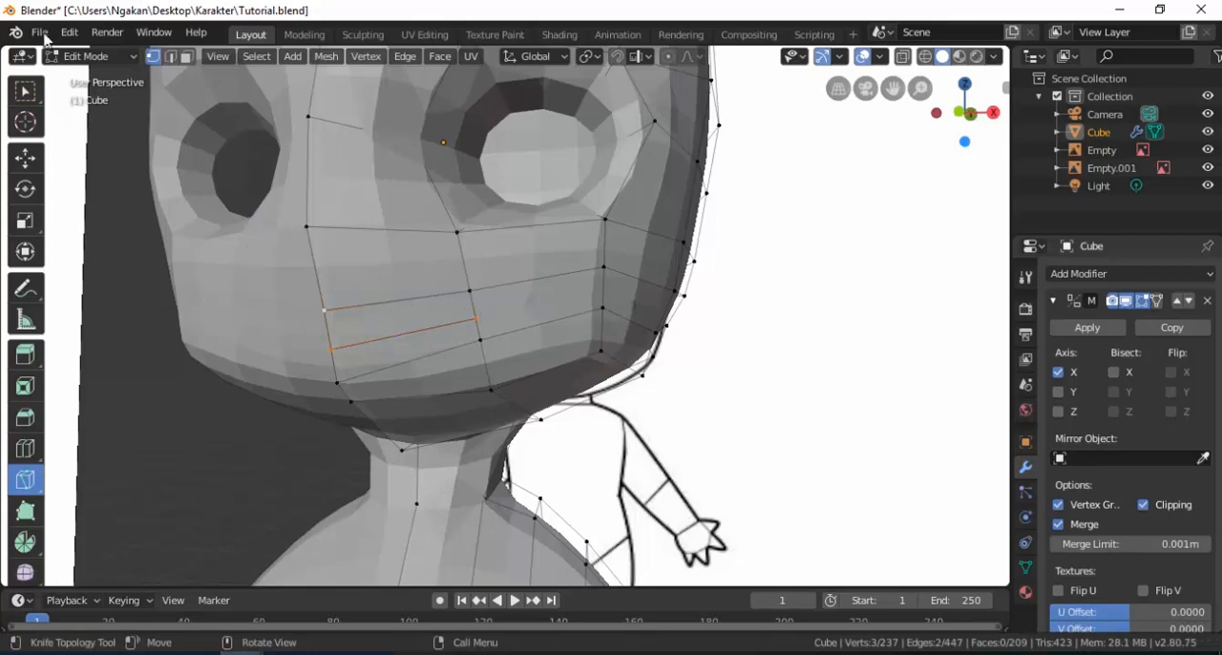
Move the vertex at the lower mouth corner inward toward the centreline and adjust its height and depth.
left_click(30, 162)
left_click(478, 340)
left_click_drag(548, 342, 511, 356)
left_click_drag(442, 290, 441, 314)
middle_click_drag(506, 348, 450, 365)
left_click_drag(453, 364, 443, 366)
left_click_drag(398, 334, 396, 317)
left_click_drag(434, 368, 426, 365)
left_click_drag(389, 307, 388, 318)
middle_click_drag(388, 318, 311, 328)
scroll(390, 334, "up", 1)
Adjust the centreline vertices of the lower lip and chin, moving the last one -0.0101 m along Z.
left_click(335, 399)
left_click_drag(326, 341, 325, 366)
key("g")
left_click_drag(369, 423, 361, 422)
middle_click_drag(320, 361, 411, 334)
left_click(311, 321)
left_click_drag(316, 317, 316, 325)
Pull the upper mouth corner vertex toward the centreline, with a last move of -0.0121 m along X.
left_click(186, 57)
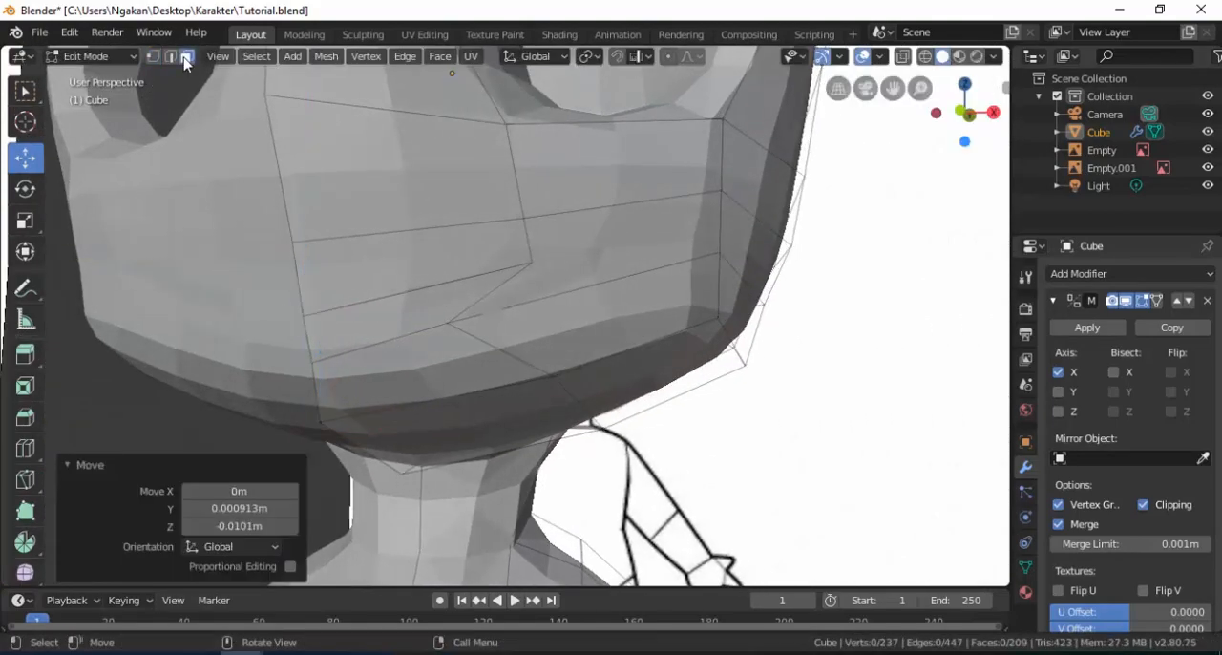
left_click(408, 324)
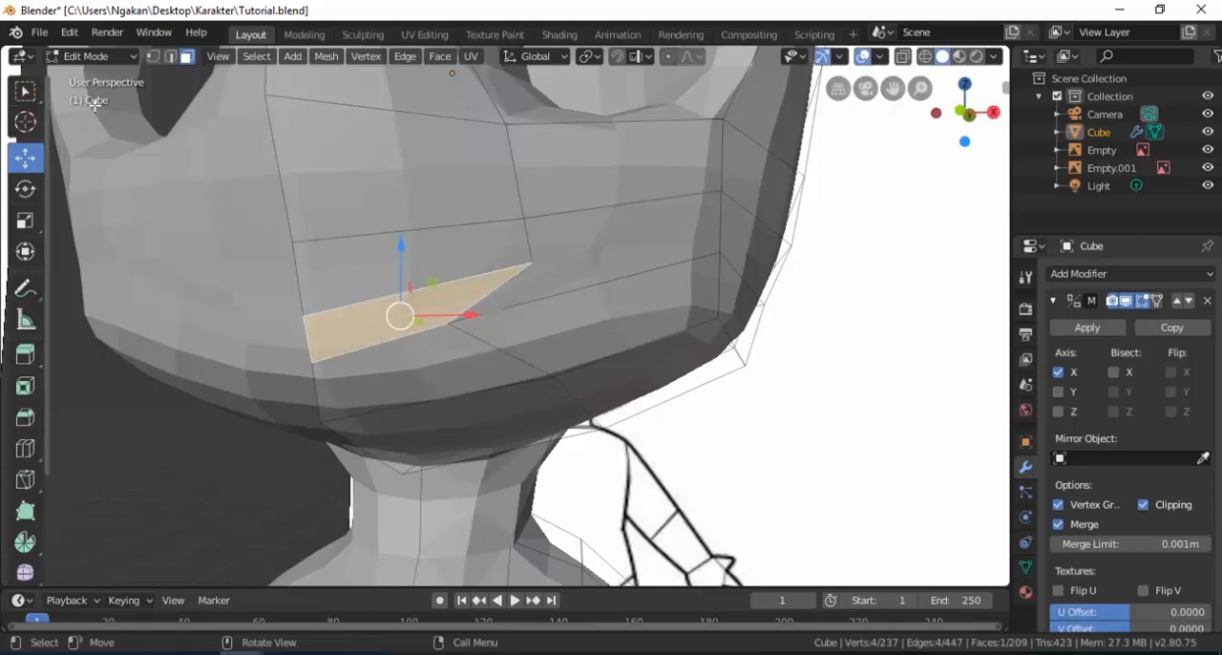
key("1")
left_click(533, 263)
left_click_drag(609, 261, 558, 283)
middle_click_drag(556, 283, 439, 294)
left_click_drag(443, 302, 426, 312)
middle_click_drag(378, 289, 401, 305)
left_click_drag(505, 325, 508, 328)
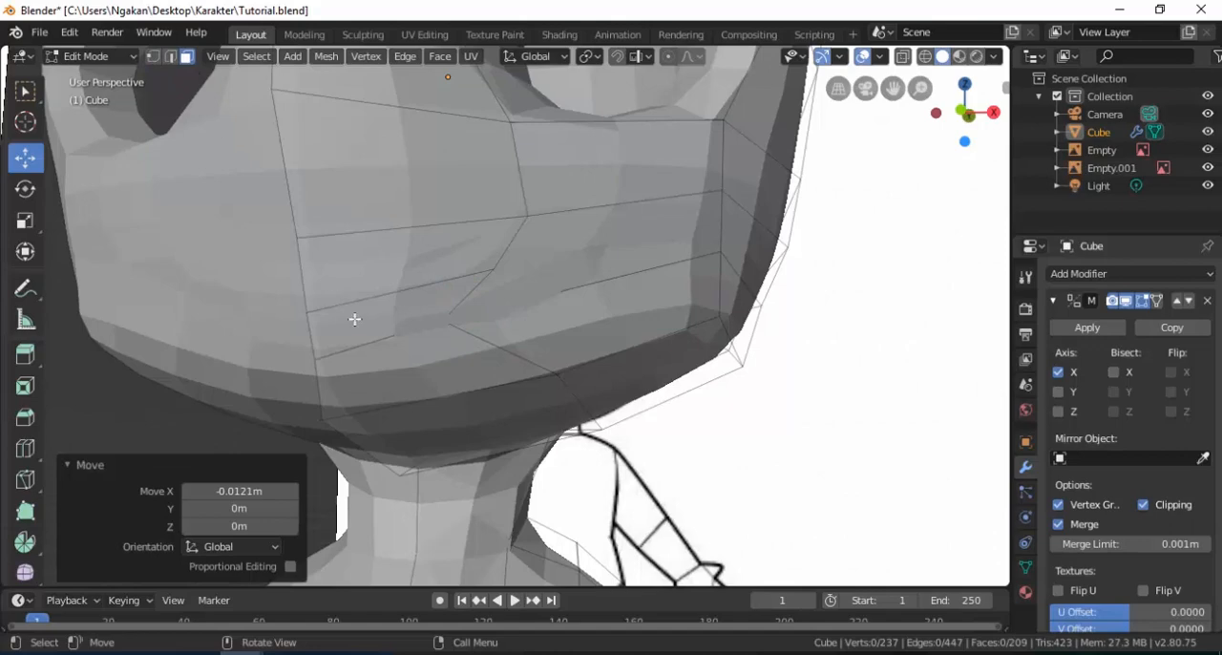
Delete the narrow mouth face between the lips to open the mouth.
left_click(391, 320)
key("x")
left_click(384, 324)
middle_click_drag(355, 324, 327, 311)
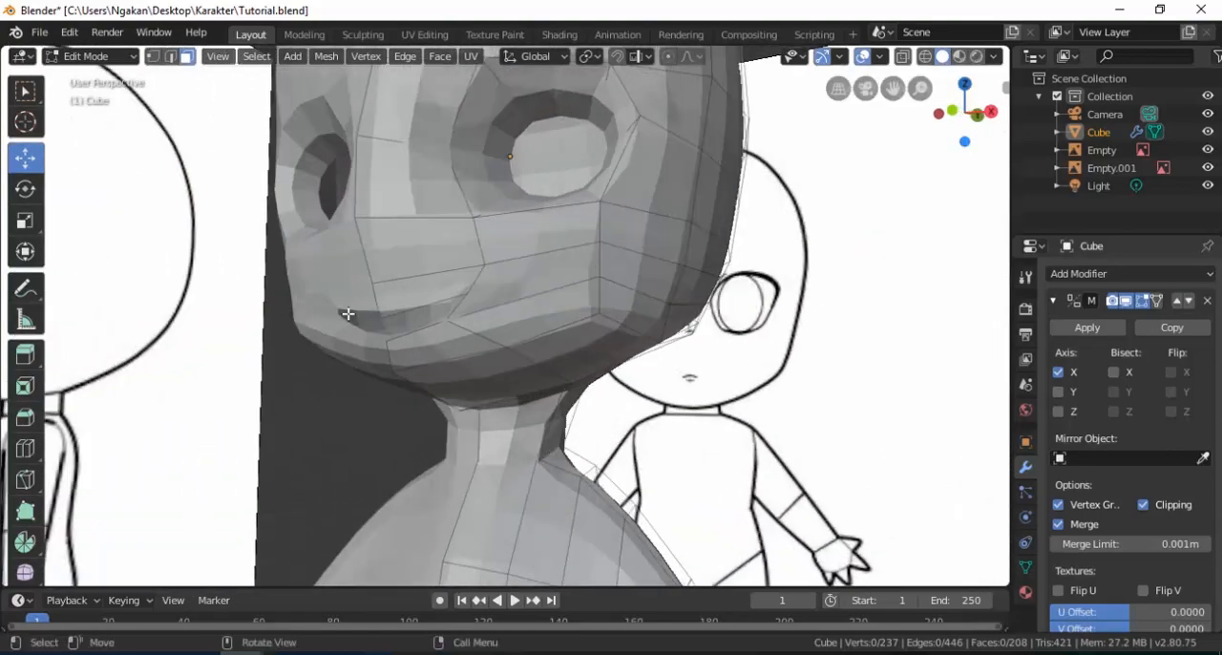
Extrude the edges around the mouth opening and scale the extrusion to 0.596.
scroll(328, 311, "up", 2)
left_click(172, 60)
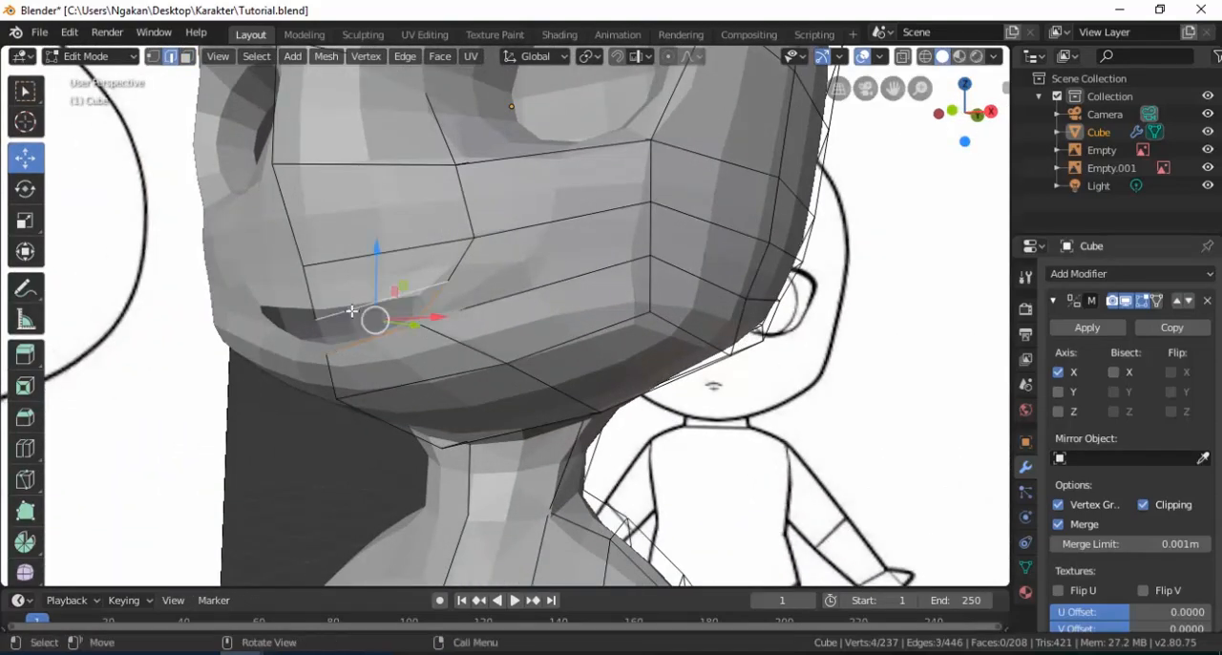
scroll(353, 320, "up", 2)
key("e")
key("s")
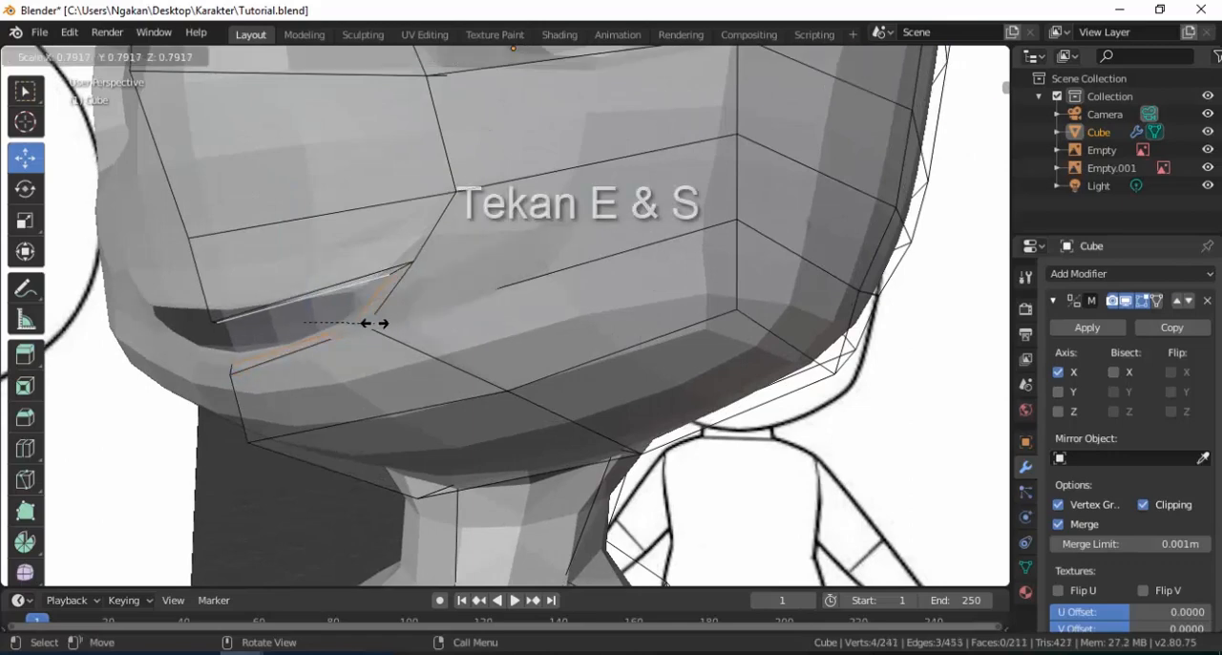
left_click(356, 327)
mouse_move(356, 327)
middle_mouse_down()
mouse_move(315, 329)
mouse_move(363, 332)
middle_mouse_up()
Move the extruded mouth edges about 0.13 m back along Y into the head and scale them to 0.698.
key("g")
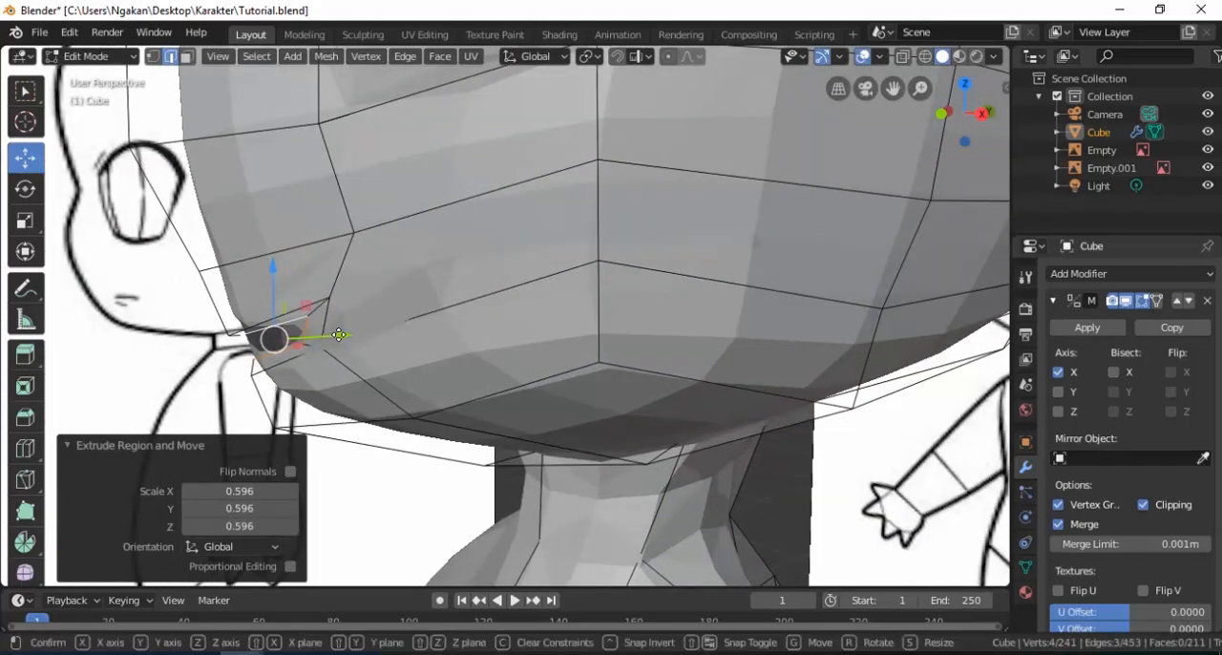
left_click(428, 329)
key("s")
left_click(361, 347)
middle_click_drag(296, 336, 419, 346)
scroll(391, 330, "down", 3)
scroll(434, 330, "down", 3)
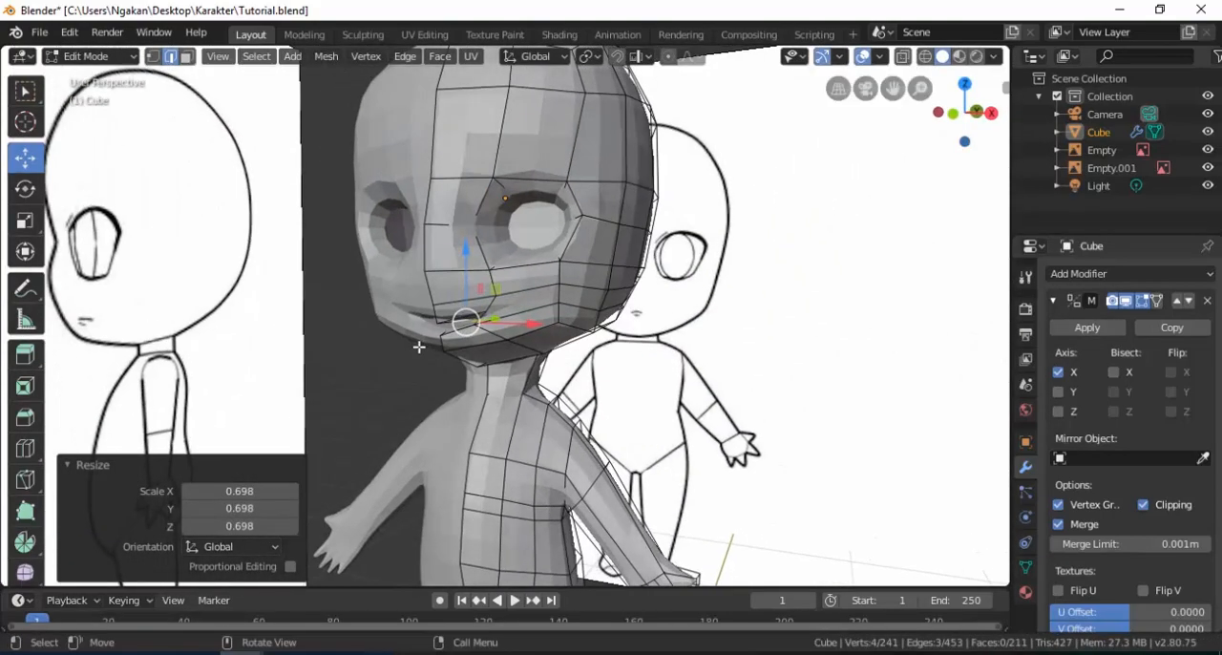
key("Tab")
middle_click_drag(510, 316, 570, 322)
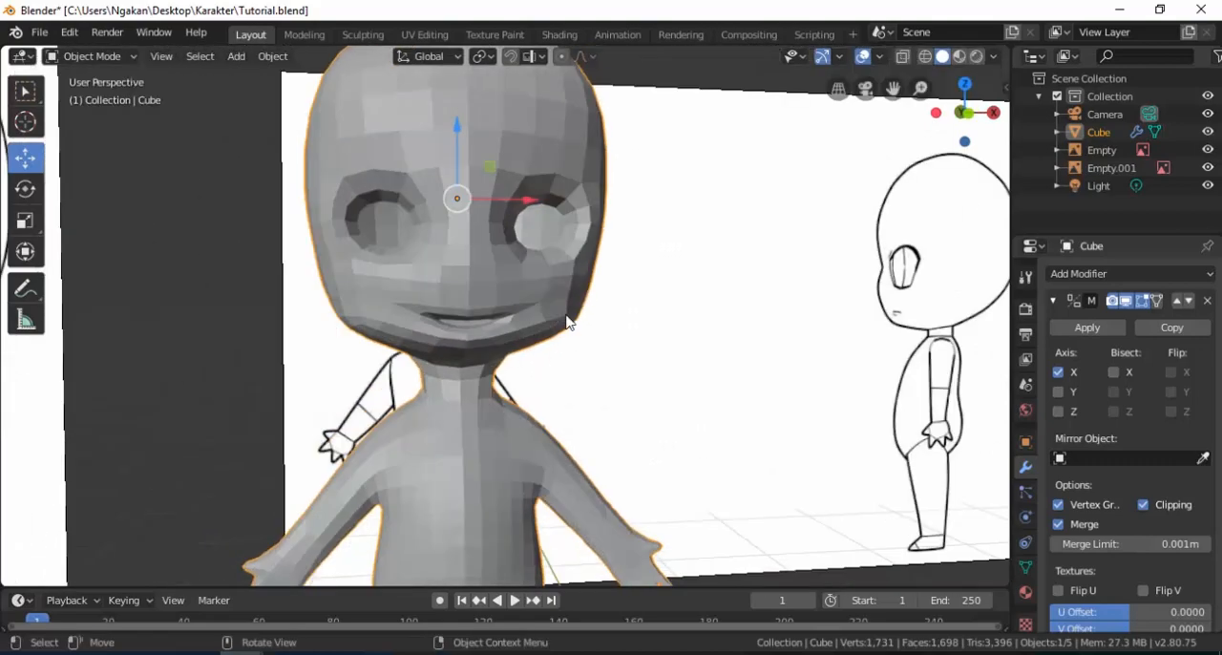
scroll(570, 321, "up", 2)
Shift the two cheek vertices beside the mouth along the Y axis to smooth the jaw's side profile.
key("Tab")
middle_click_drag(284, 80, 207, 98, "shift")
left_click(153, 58)
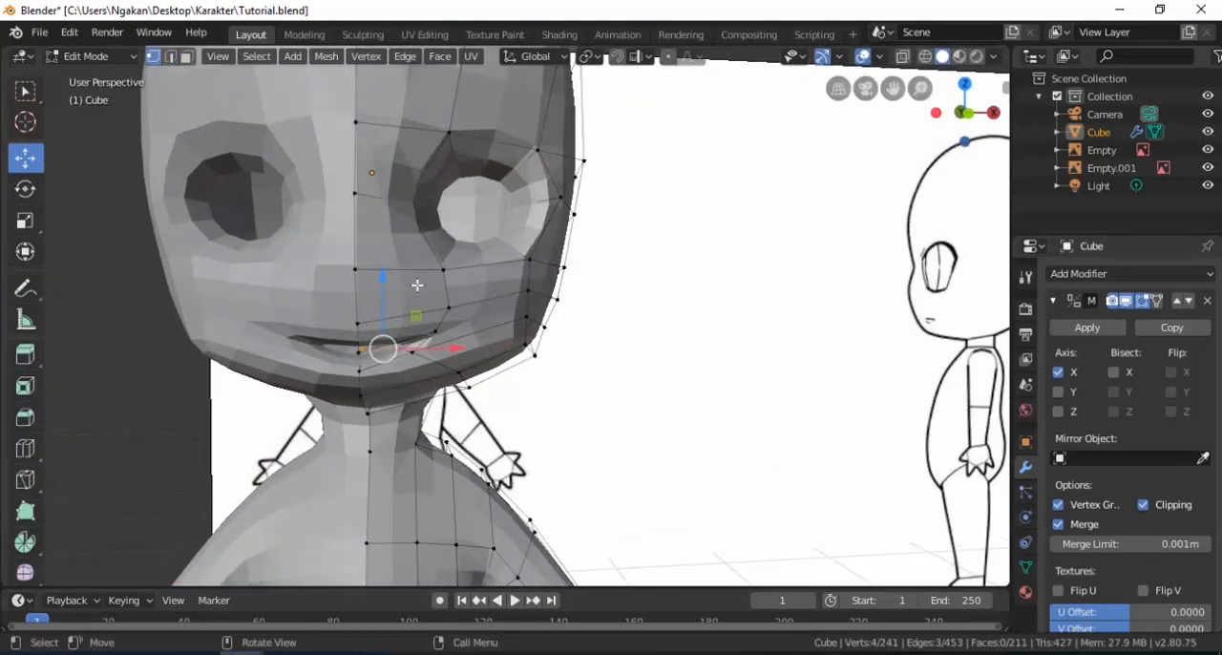
middle_click_drag(525, 325, 563, 369)
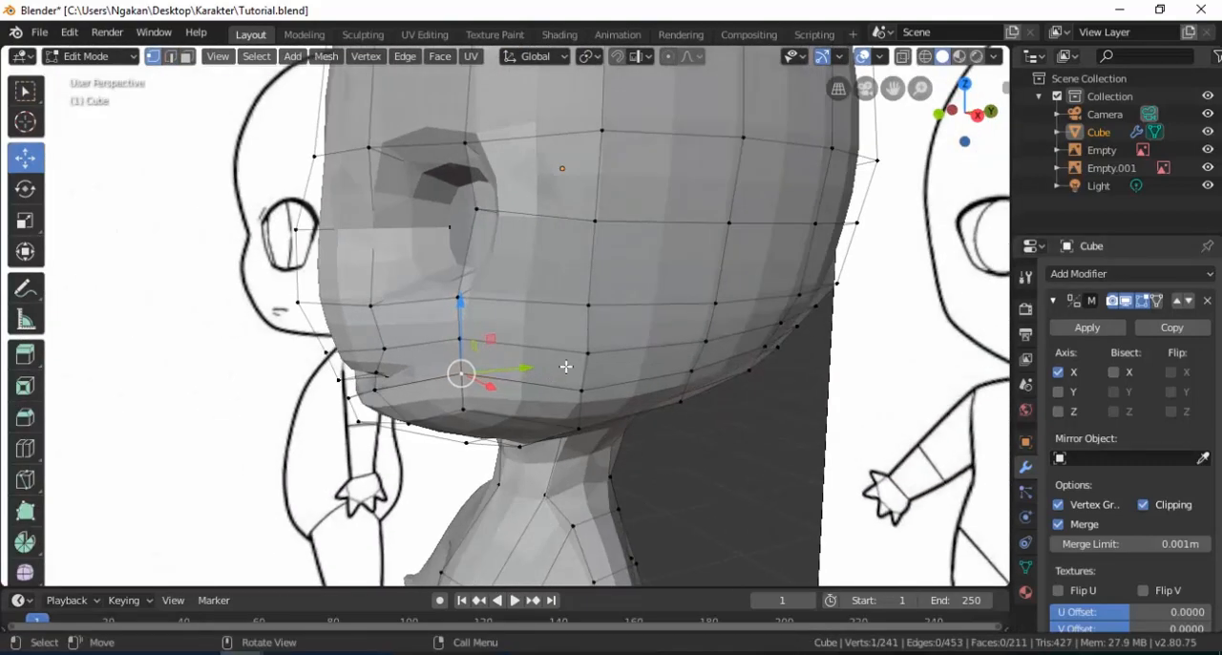
key("g")
key("y")
left_click(526, 372)
key("g")
key("y")
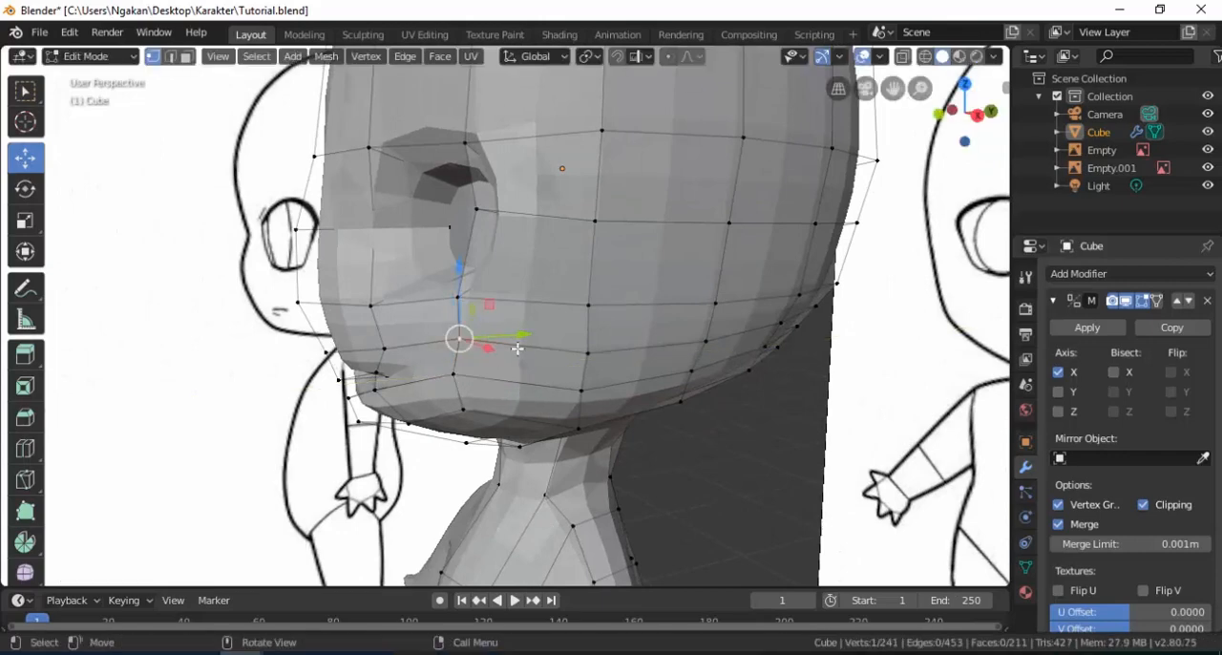
left_click(501, 337)
Move the vertical cheek edge between the two lower-face loops 0.023 m outward along X.
middle_click_drag(454, 397, 528, 396)
left_click(469, 384, "shift")
left_click_drag(533, 368, 541, 371)
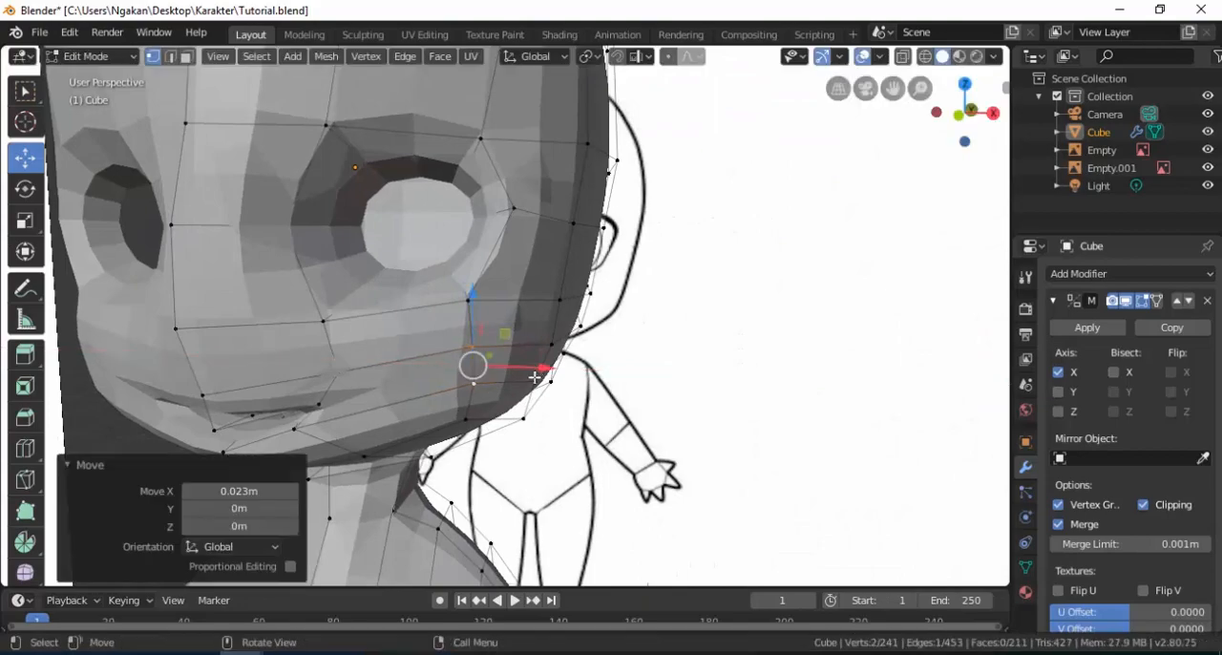
Examine the face and mouth shape from several angles and distances in Object Mode.
key("Tab")
scroll(445, 362, "down", 3)
middle_click_drag(445, 361, 456, 394)
scroll(410, 368, "down", 4)
scroll(494, 401, "up", 2)
scroll(486, 363, "up", 2)
scroll(468, 392, "up", 3)
key("Tab")
key("Tab")
scroll(455, 346, "down", 5)
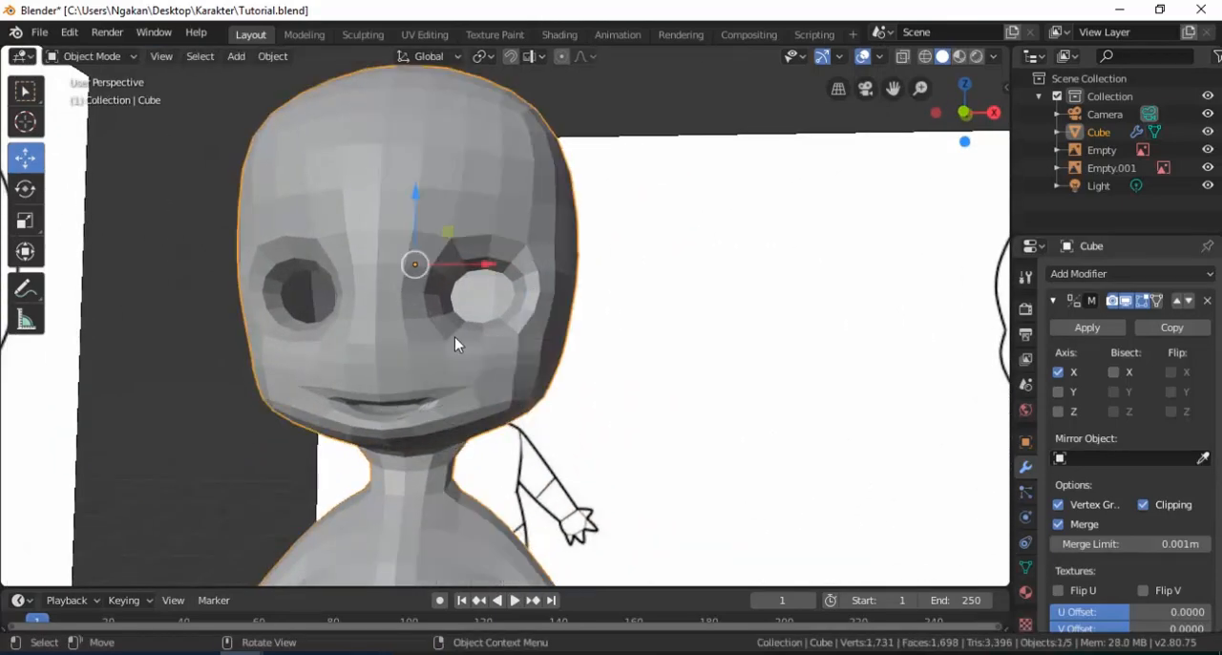
middle_click_drag(459, 375, 416, 373)
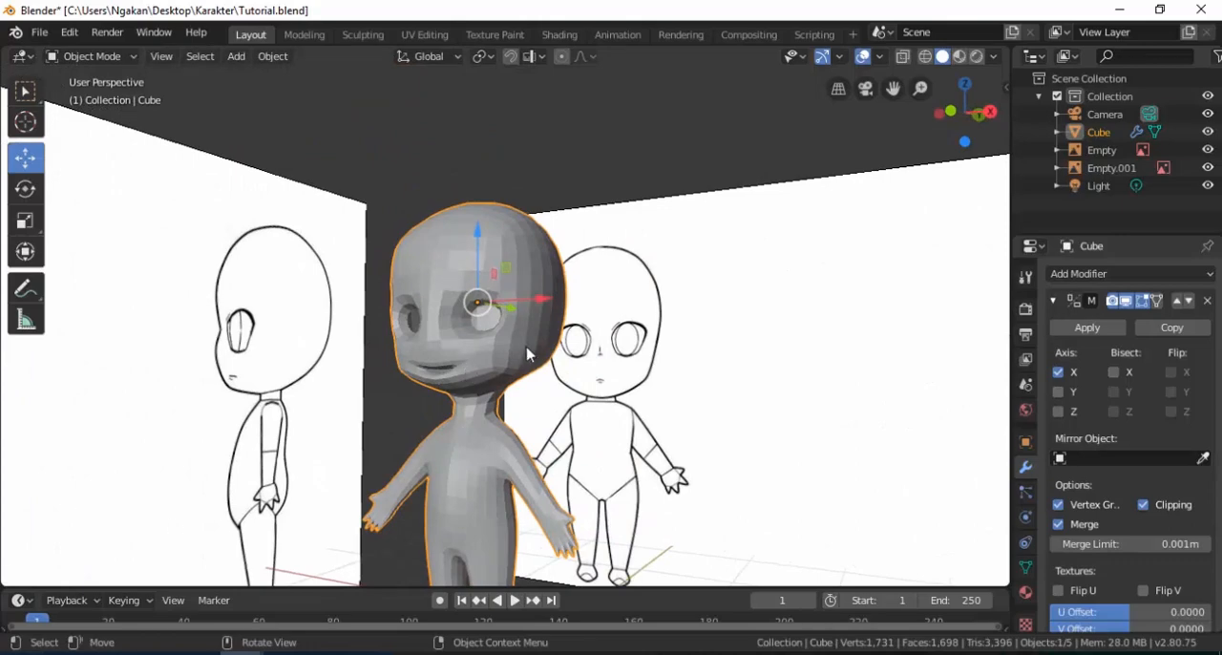
Extrude the two stacked faces at the side of the head behind eye level, scaling them to 0.530 along Y.
key("Tab")
scroll(535, 339, "up", 5)
middle_click_drag(541, 324, 589, 319)
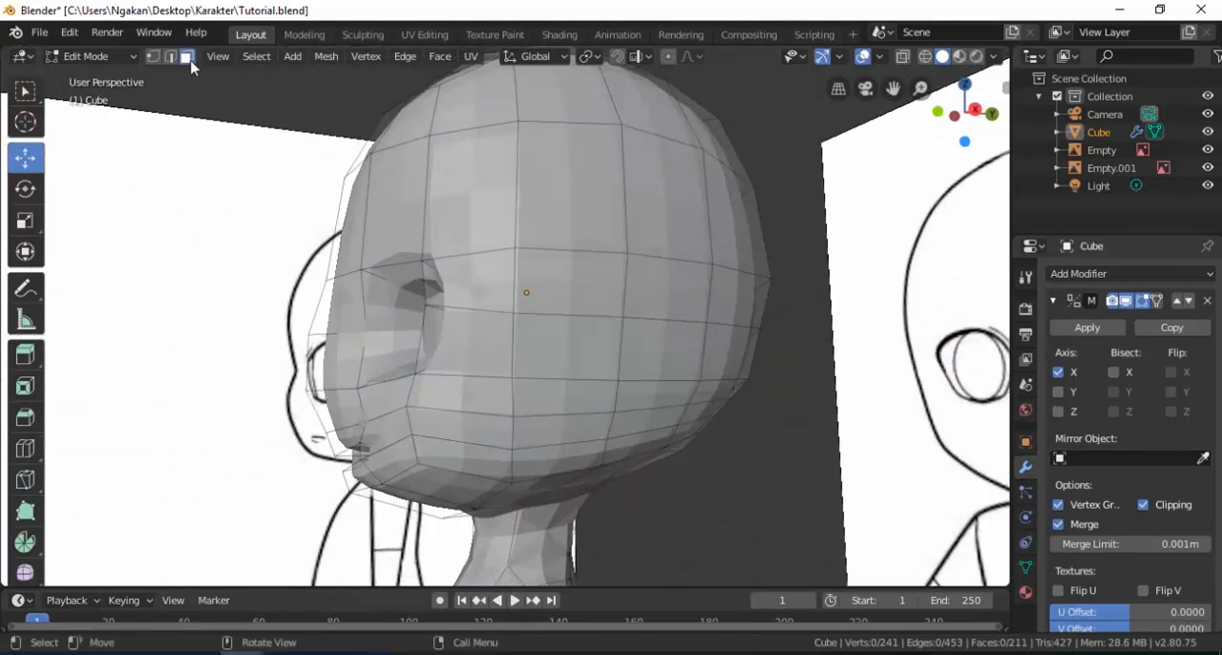
left_click(667, 302)
left_click(674, 351, "shift")
middle_click_drag(673, 352, 706, 339)
key("e")
key("s")
key("y")
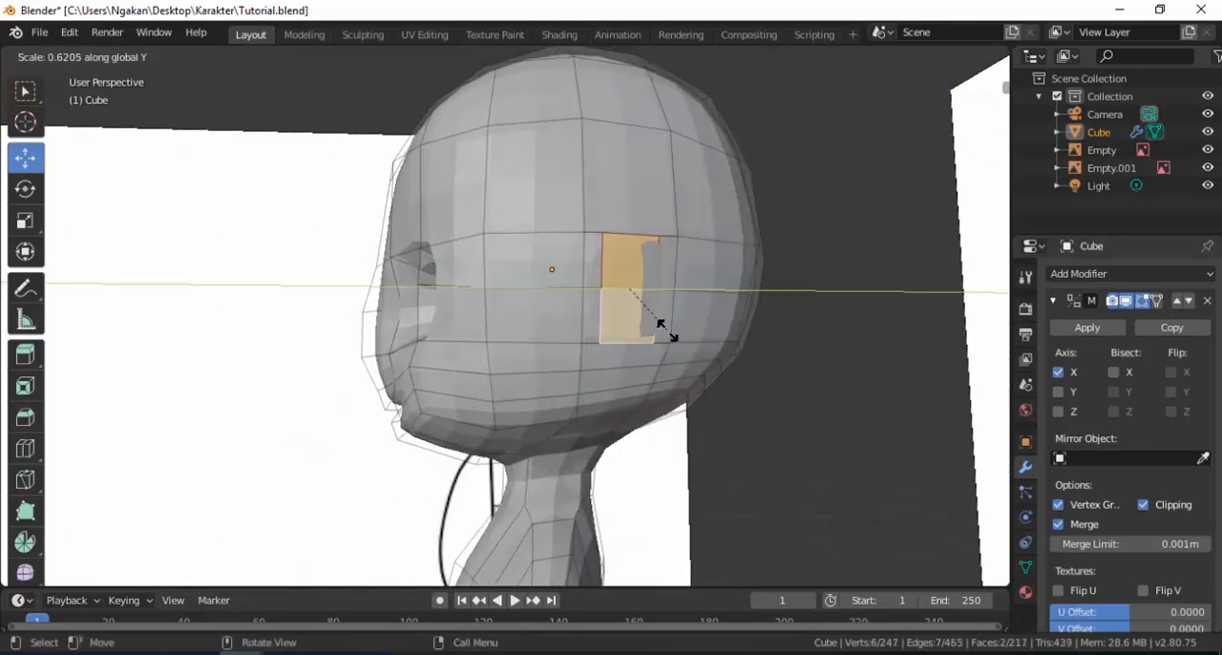
left_click(656, 327)
Extrude the ear faces 0.205 m outward along their normal and raise them 0.0834 m along Z.
middle_click_drag(656, 327, 611, 281)
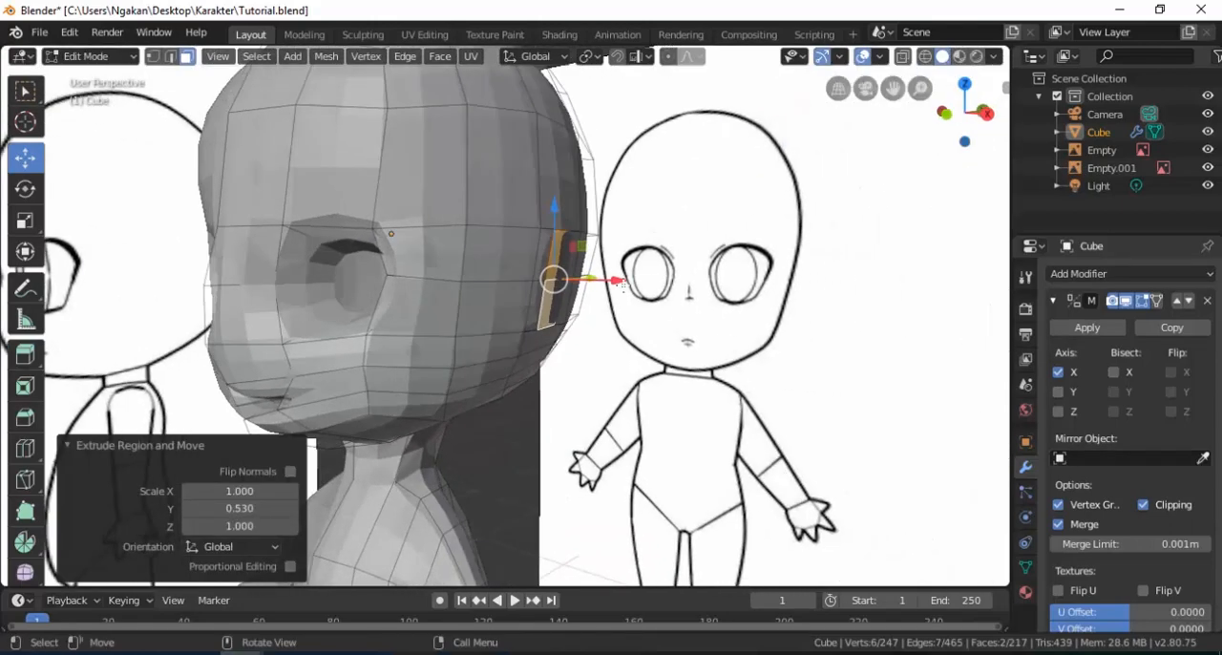
key("e")
left_click(646, 277)
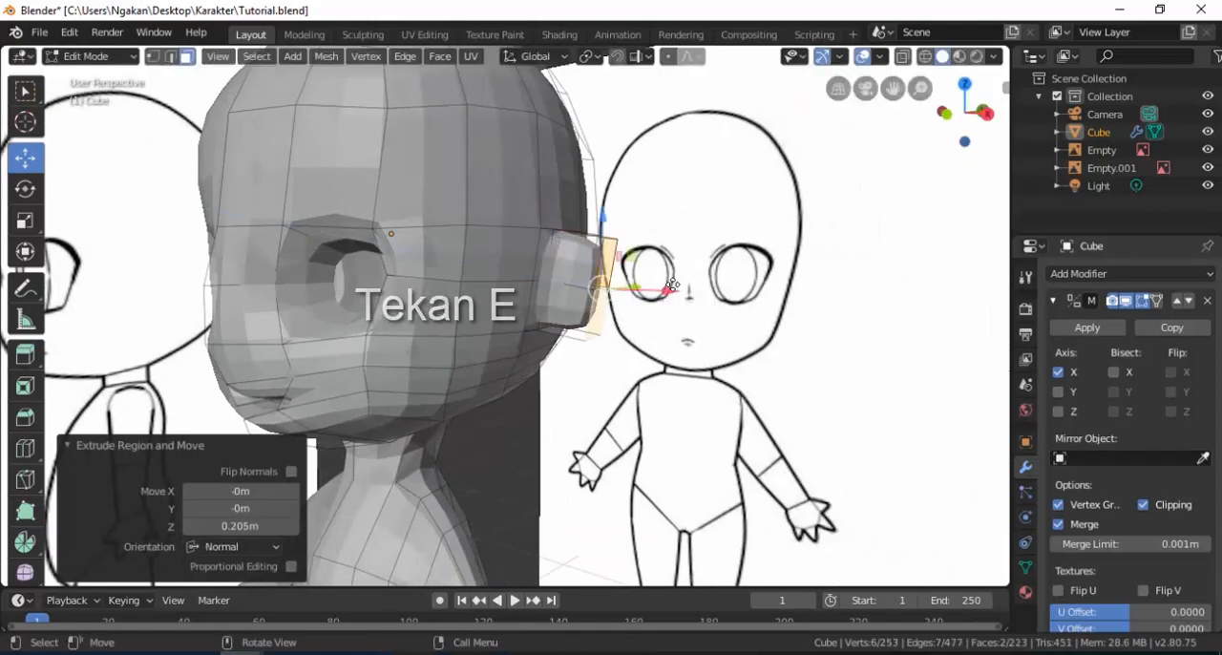
key("KP_1")
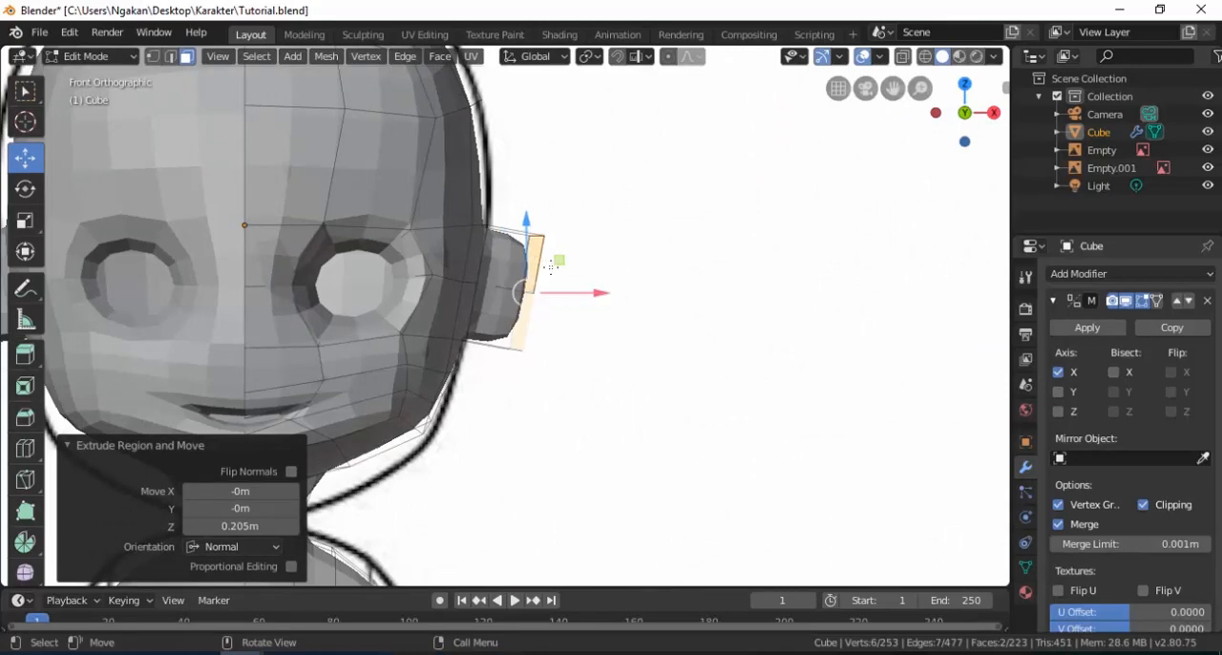
left_click_drag(528, 229, 528, 204)
Move the front edges of the ear's outer face 0.0635 m and the ear's lower front edge 0.0315 m along Y.
scroll(558, 286, "up", 2)
middle_click_drag(559, 290, 372, 300)
middle_click_drag(693, 278, 580, 277)
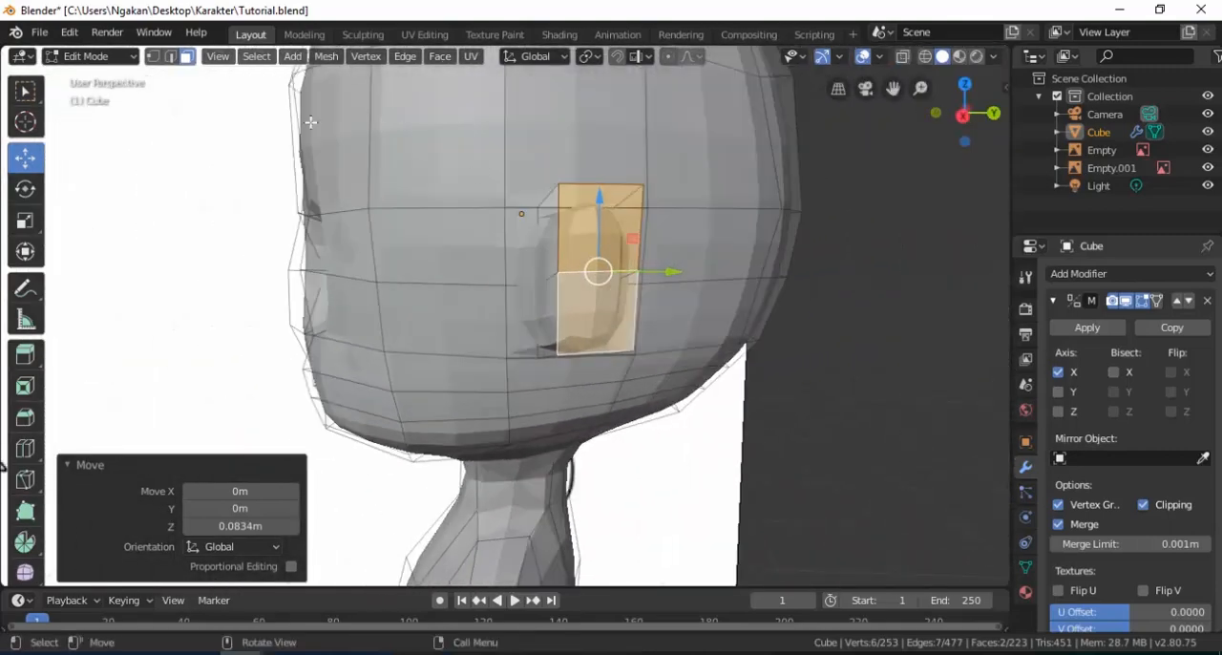
left_click(170, 57)
left_click(568, 230)
left_click_drag(633, 273, 660, 273)
mouse_move(659, 273)
middle_mouse_down()
mouse_move(539, 272)
mouse_move(630, 397)
middle_mouse_up()
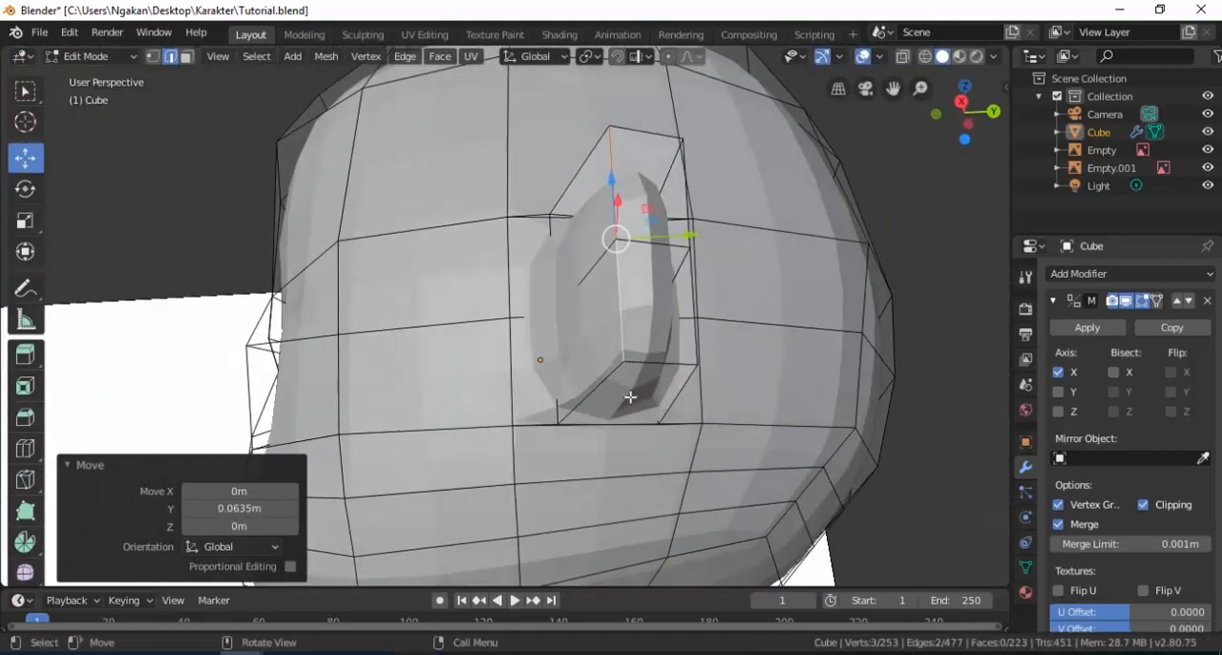
left_click(597, 396)
left_click_drag(640, 396, 659, 395)
Add a vertical loop cut around the extruded ear, slid to a factor of about 0.375.
middle_click_drag(592, 286, 658, 330)
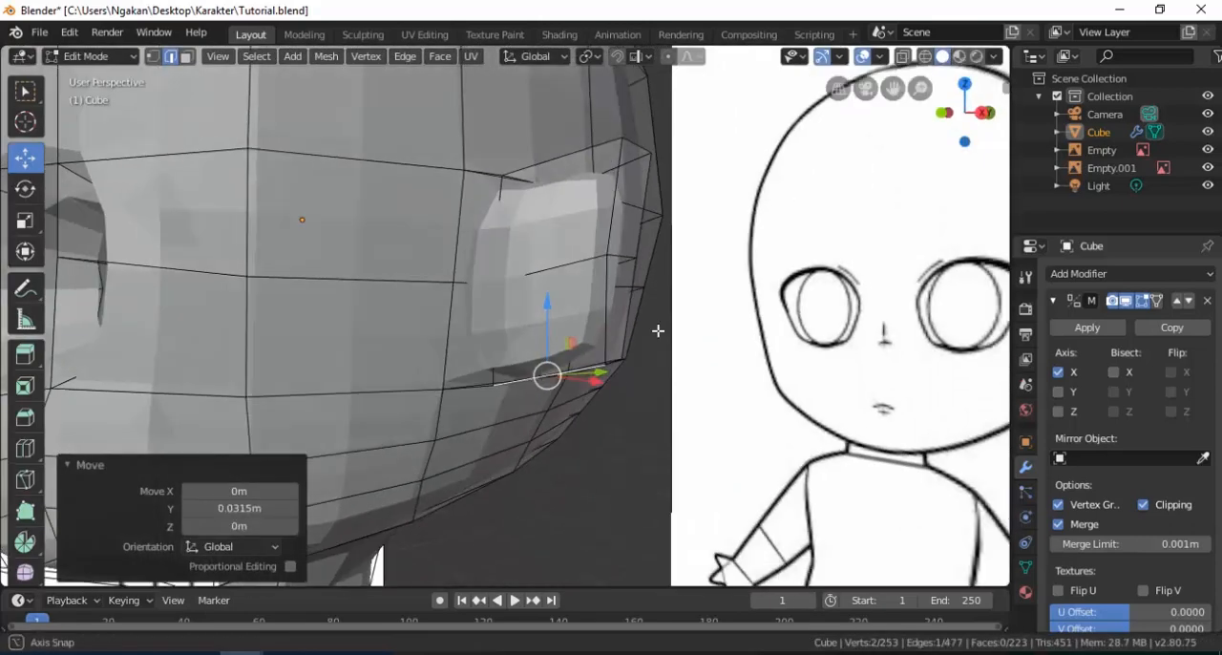
key("ctrl+r")
left_click(563, 266)
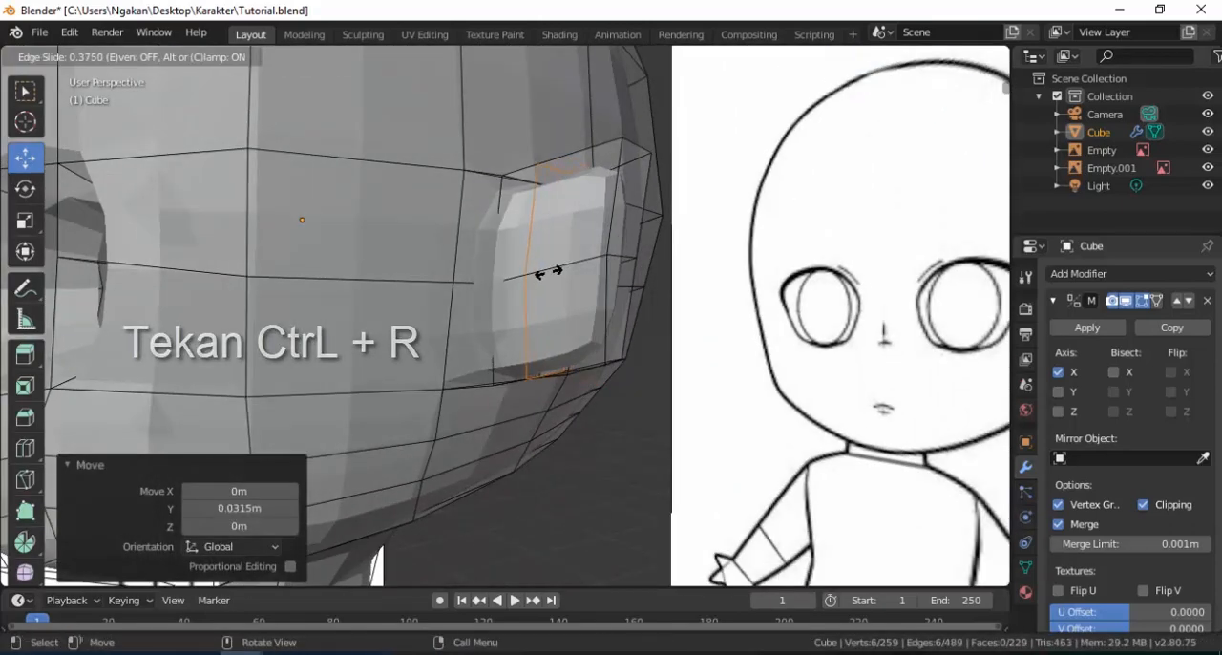
left_click(545, 272)
Move the middle edge on the underside of the ear -0.0575 m along Z.
middle_click_drag(549, 274, 545, 441)
left_click(542, 445)
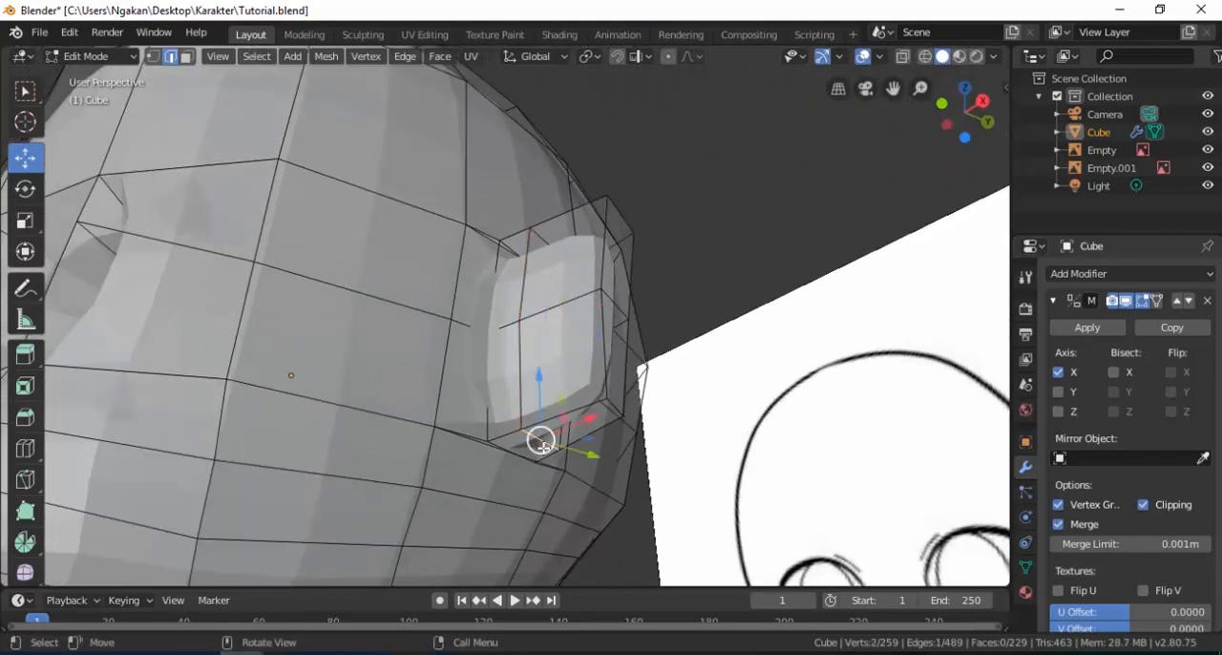
left_click_drag(546, 394, 556, 428)
middle_click_drag(557, 428, 612, 465)
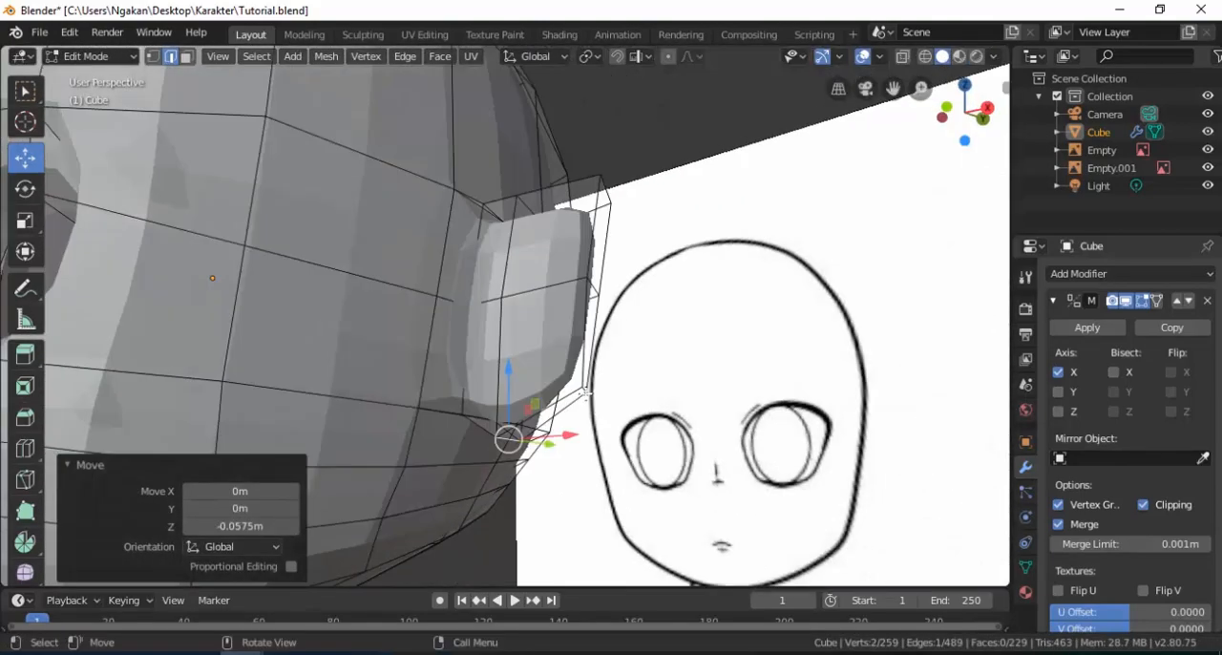
Reposition the lower outer edge on the underside of the ear to refine its shape.
left_click(587, 391)
middle_click_drag(586, 392, 616, 403)
middle_click_drag(680, 380, 728, 382)
mouse_move(632, 330)
left_mouse_down()
mouse_move(633, 369)
mouse_move(632, 352)
left_mouse_up()
left_click_drag(681, 416, 706, 416)
middle_click_drag(706, 416, 728, 203)
Adjust the upper edges of the ear to refine the outline of its top.
left_click(730, 202)
left_click_drag(764, 159, 771, 126)
left_click_drag(797, 186, 884, 218)
middle_click_drag(727, 250, 641, 346)
left_click(622, 270)
left_click_drag(622, 269, 624, 151)
scroll(623, 153, "down", 1)
middle_click_drag(623, 167, 616, 303)
middle_click_drag(659, 348, 516, 372)
Select the upper and lower faces along the ear's outer side and scale them along Y.
left_click(189, 59)
middle_click_drag(663, 527, 647, 430)
left_click(647, 494)
left_click_drag(702, 355, 665, 385)
middle_click_drag(664, 384, 644, 363)
left_click(688, 331)
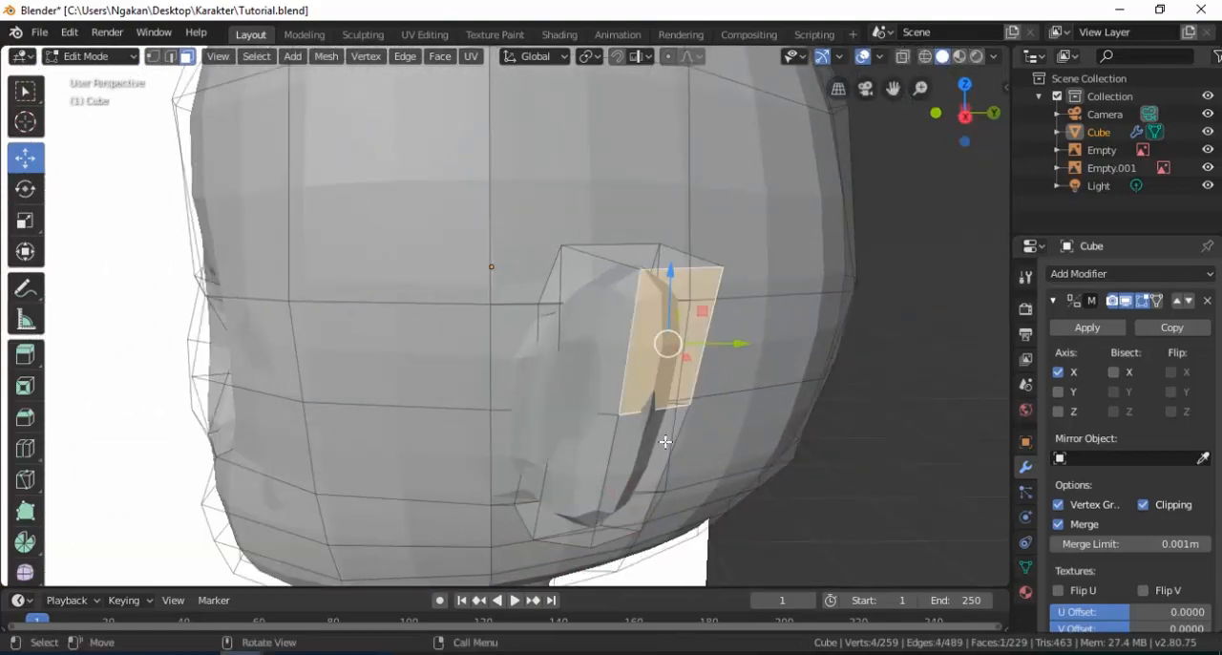
middle_click_drag(666, 443, 591, 410)
left_click(591, 410, "shift")
key("s")
key("y")
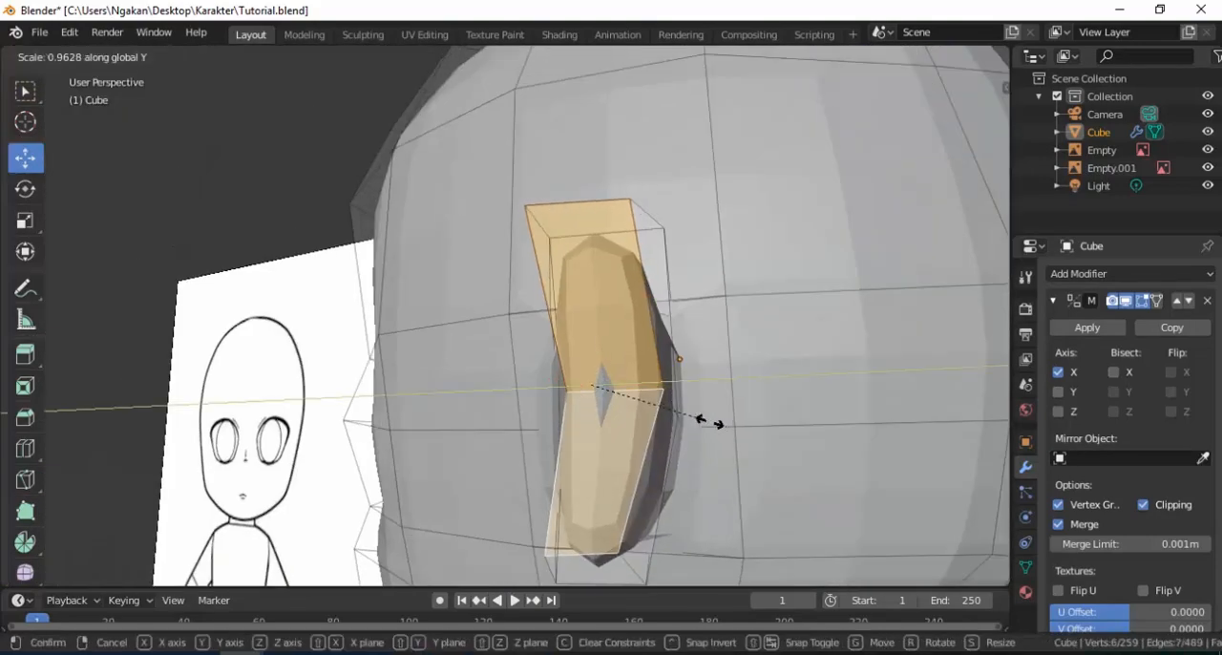
left_click(656, 419)
mouse_move(656, 419)
middle_mouse_down()
mouse_move(671, 400)
mouse_move(649, 434)
middle_mouse_up()
Move the mid-height edges at the back of the ear 0.0545 m along Y.
left_click(641, 416)
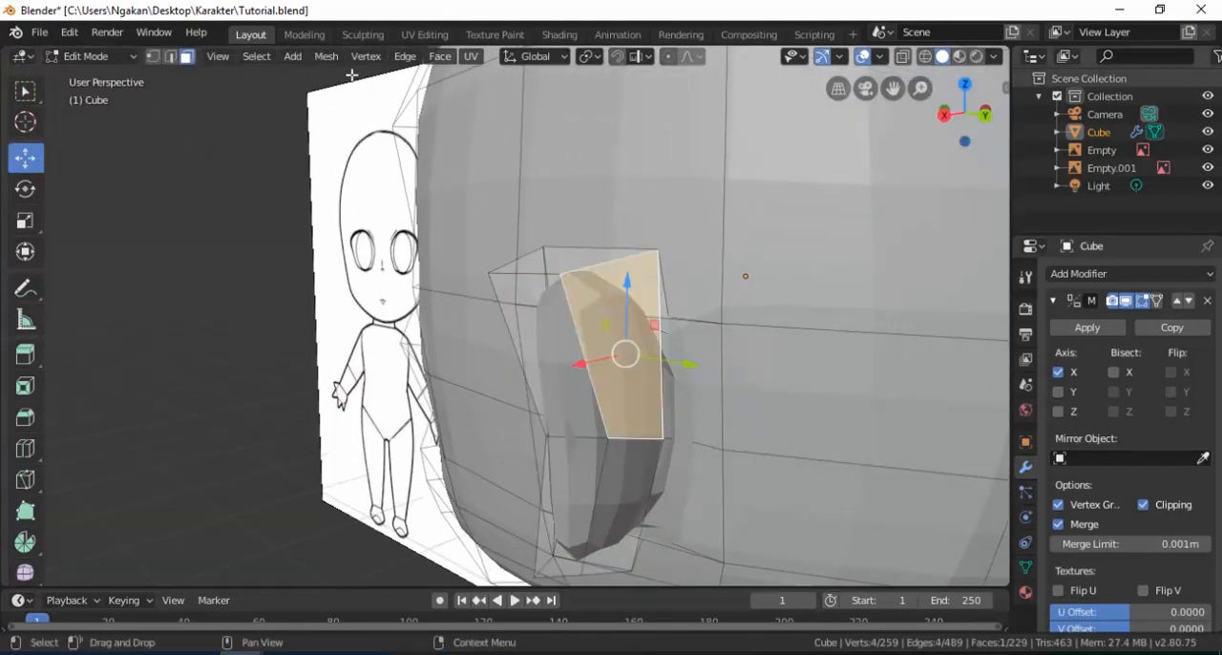
left_click(170, 55)
left_click(635, 445)
middle_click_drag(688, 464, 596, 446)
left_click(578, 462, "shift")
middle_click_drag(635, 483, 722, 485)
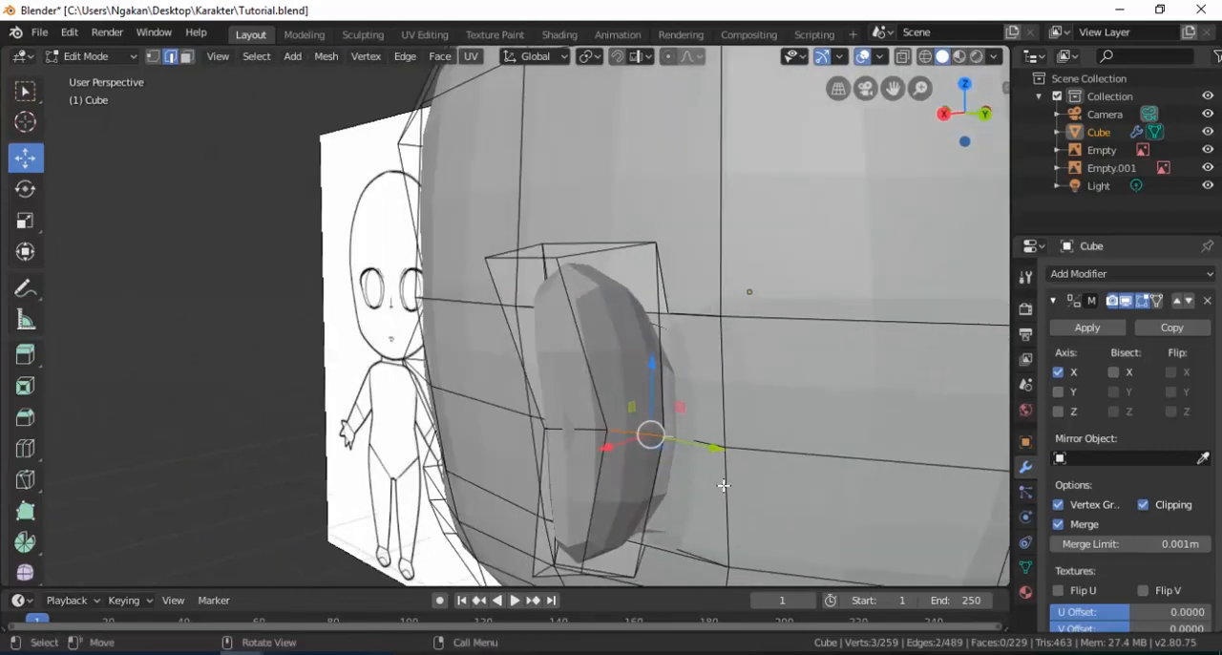
left_click_drag(715, 445, 743, 450)
middle_click_drag(744, 451, 731, 442)
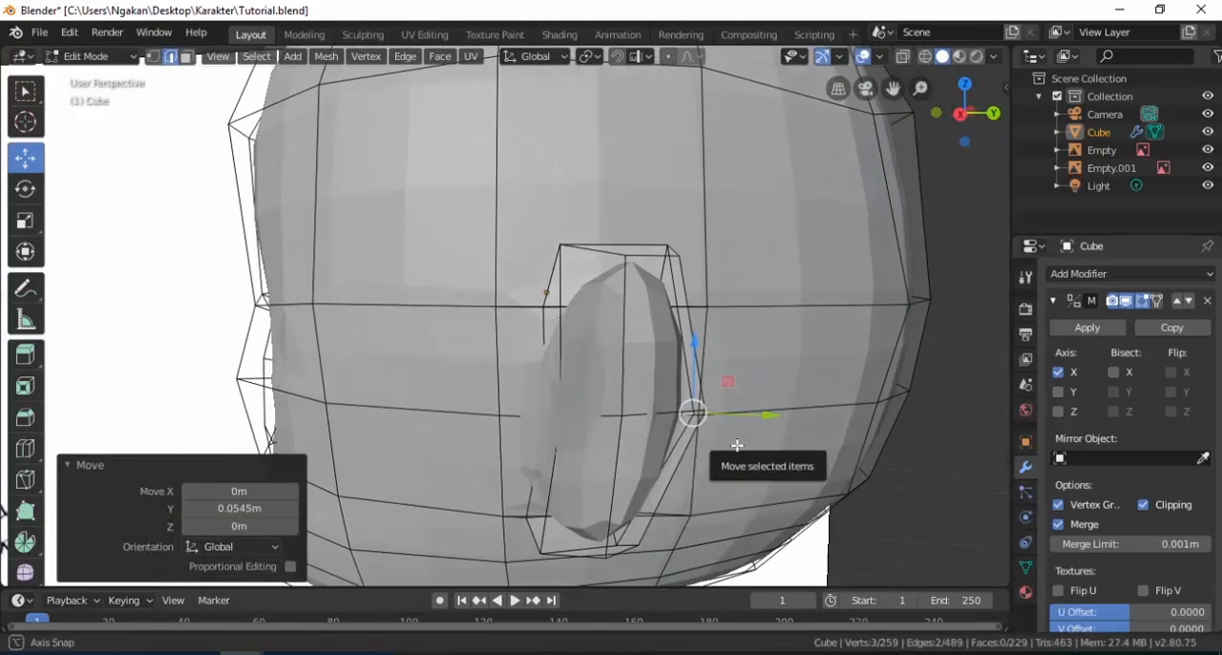
Move the single mid-height vertex on the ear's front side 0.145 m along Y.
mouse_move(592, 429)
middle_mouse_down()
mouse_move(599, 422)
mouse_move(563, 423)
mouse_move(606, 423)
middle_mouse_up()
left_click(153, 56)
left_click(551, 426)
left_click_drag(618, 418, 685, 419)
mouse_move(685, 419)
middle_mouse_down()
mouse_move(505, 423)
mouse_move(460, 411)
middle_mouse_up()
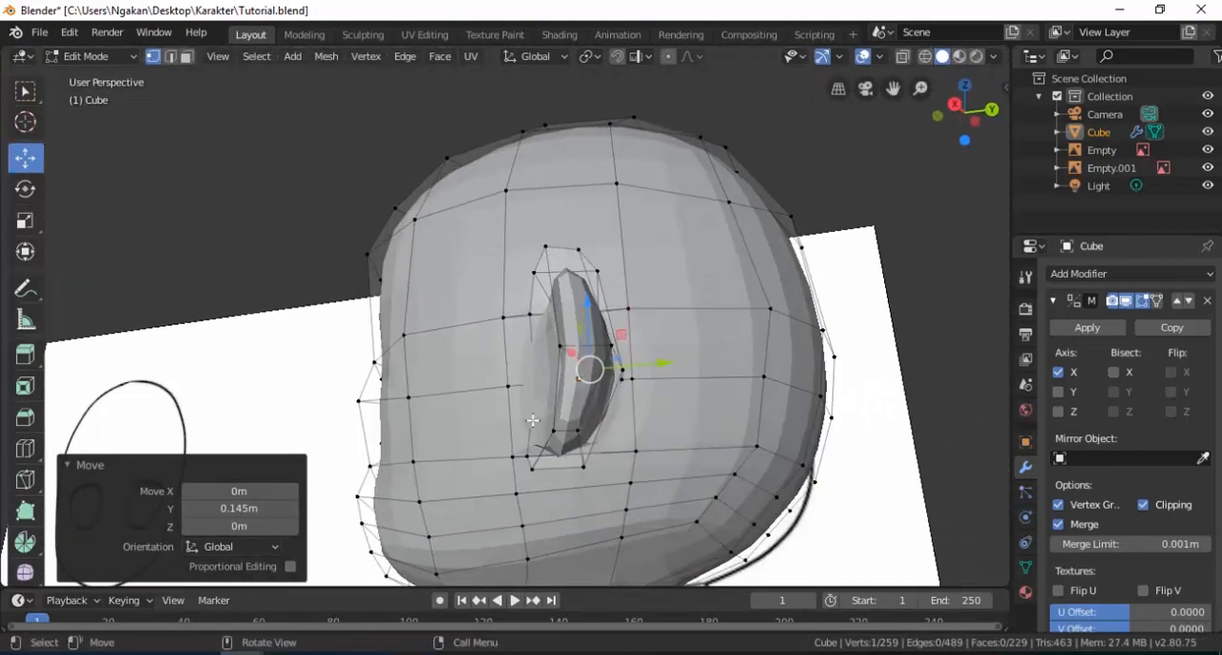
Return to Object Mode and examine the head, ears and full body beside the reference drawings.
key("Tab")
scroll(540, 399, "down", 2)
key("alt+a")
middle_click_drag(548, 383, 678, 437)
mouse_move(489, 380)
middle_mouse_down()
mouse_move(436, 382)
mouse_move(518, 382)
mouse_move(484, 361)
middle_mouse_up()
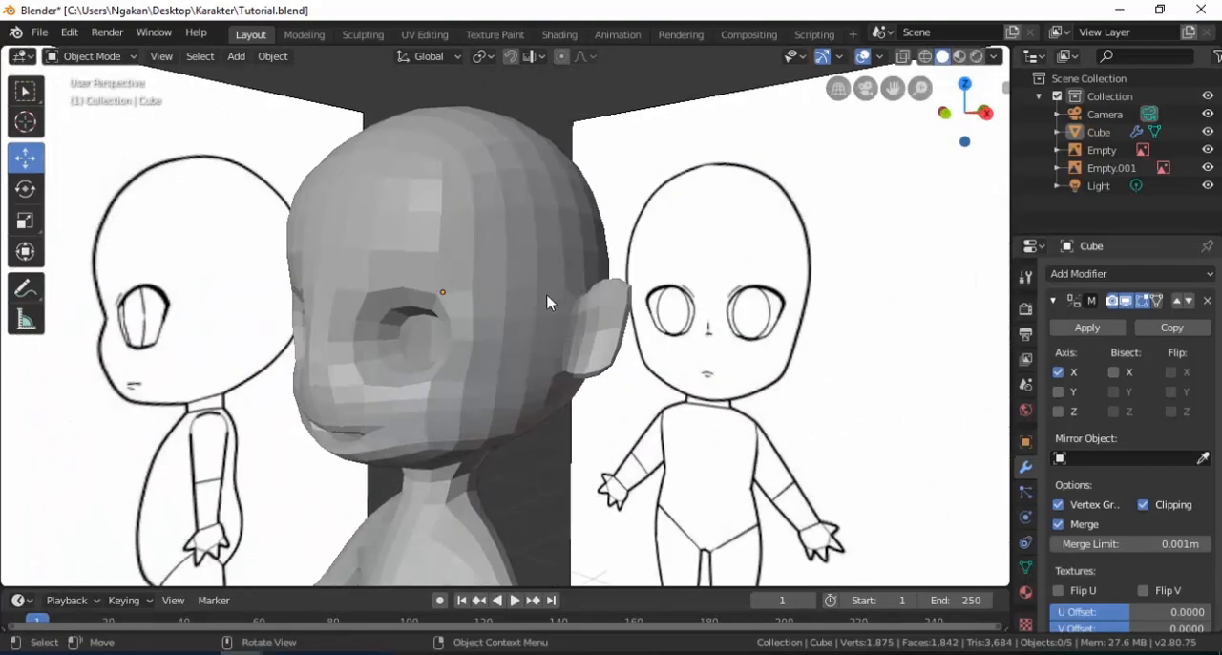
middle_click_drag(549, 325, 633, 321)
scroll(573, 331, "up", 4)
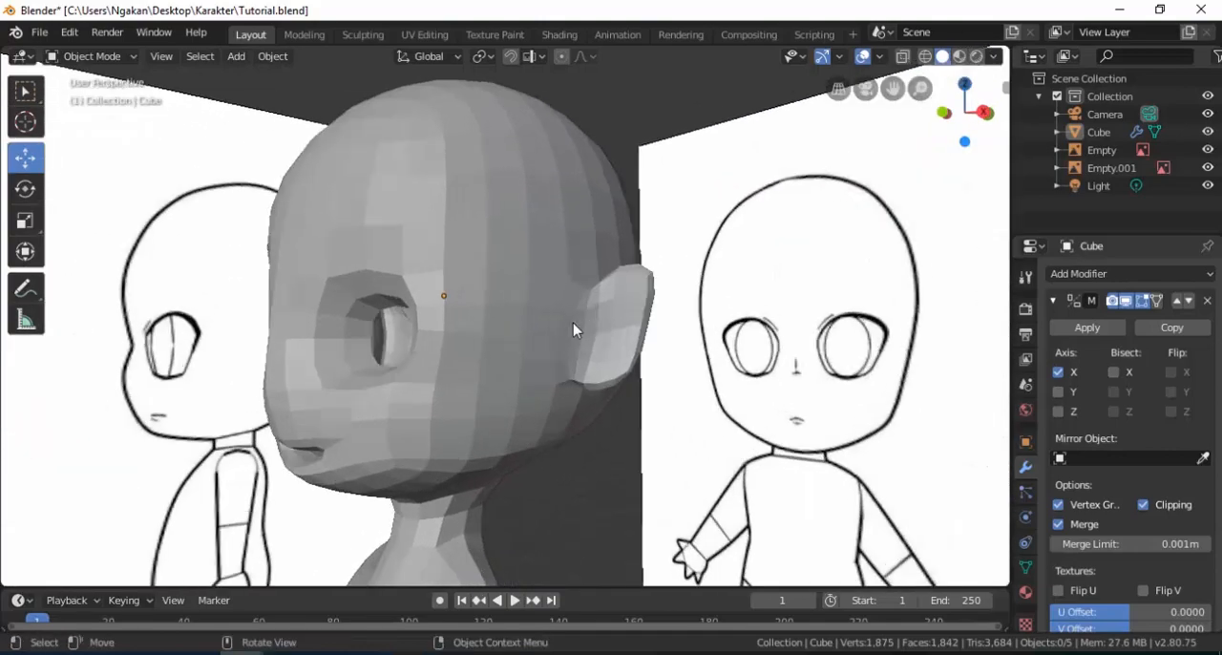
scroll(577, 322, "down", 2)
left_click(528, 335)
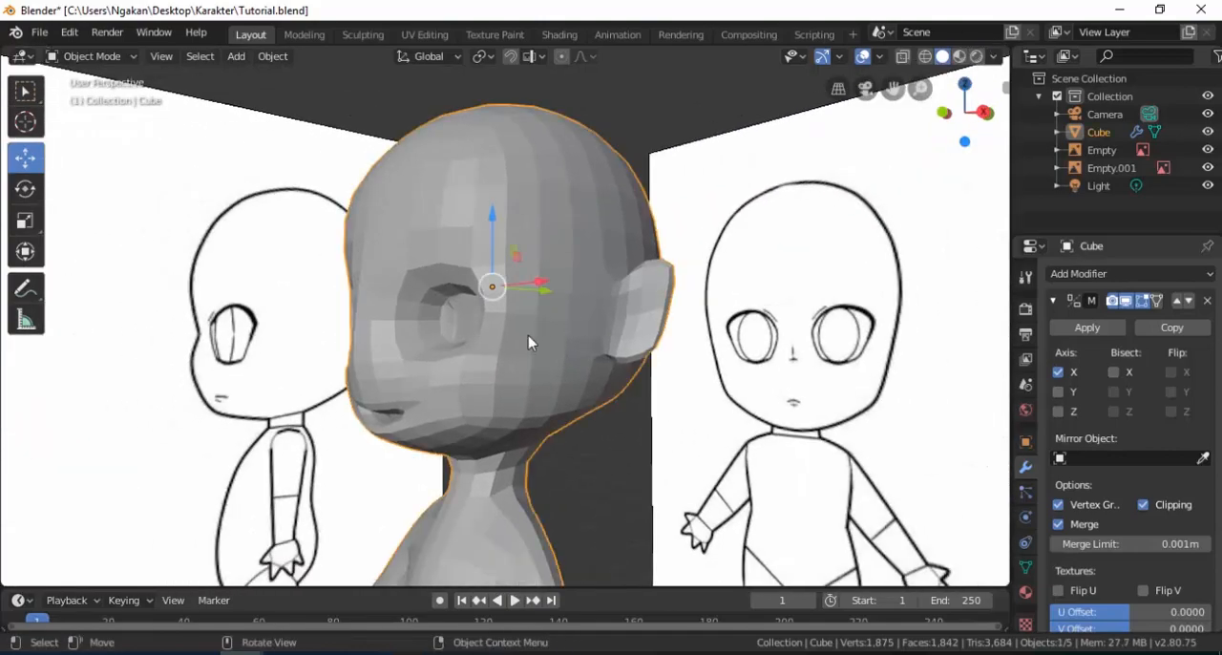
scroll(528, 335, "down", 4)
middle_click_drag(507, 354, 576, 362)
middle_click_drag(493, 404, 513, 215, "shift")
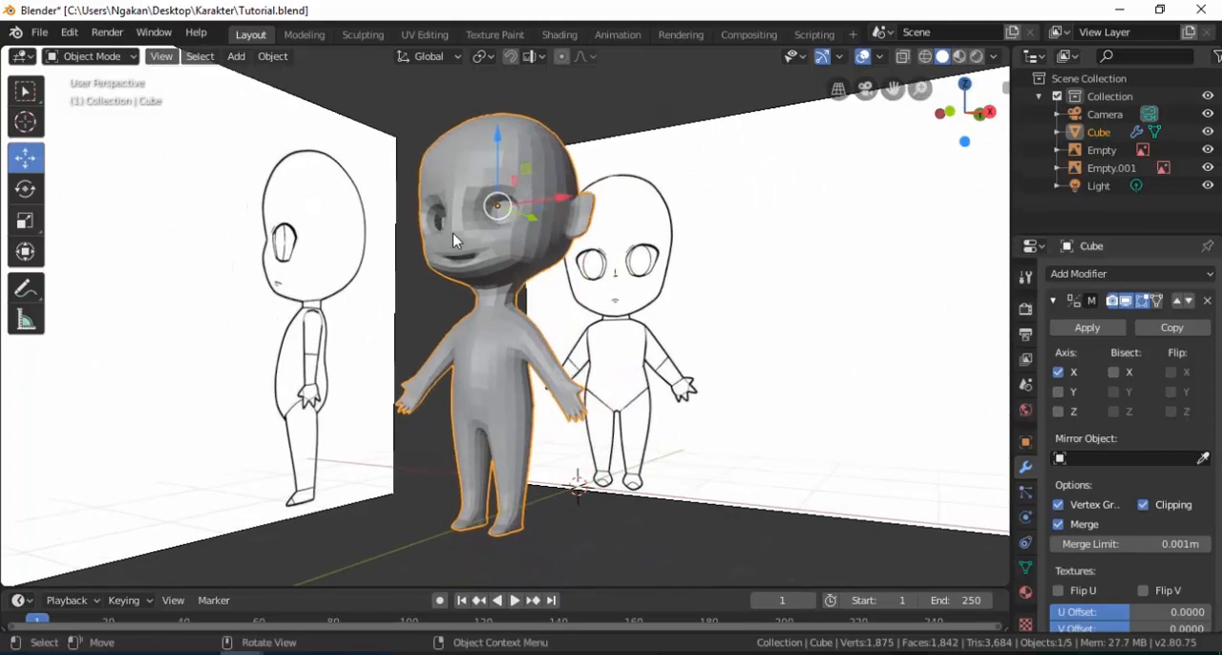
scroll(453, 233, "up", 2)
middle_click_drag(468, 239, 479, 315, "shift")
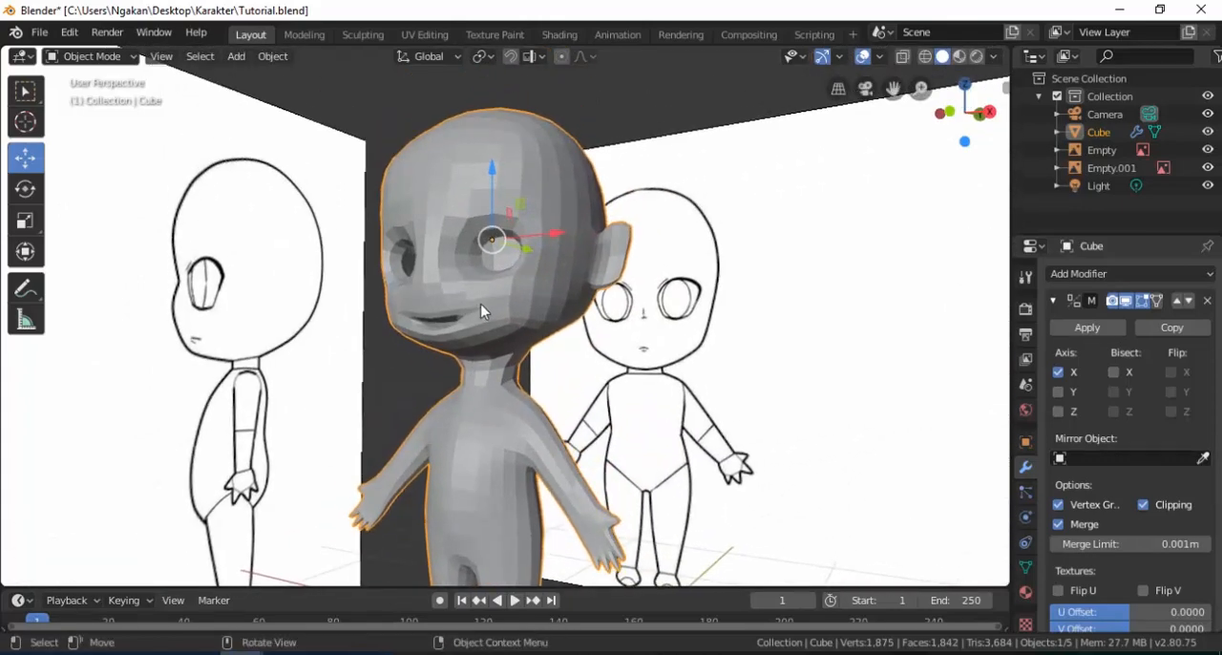
Add a UV sphere for the eye and raise it 2.44 m along Z.
key("shift+a")
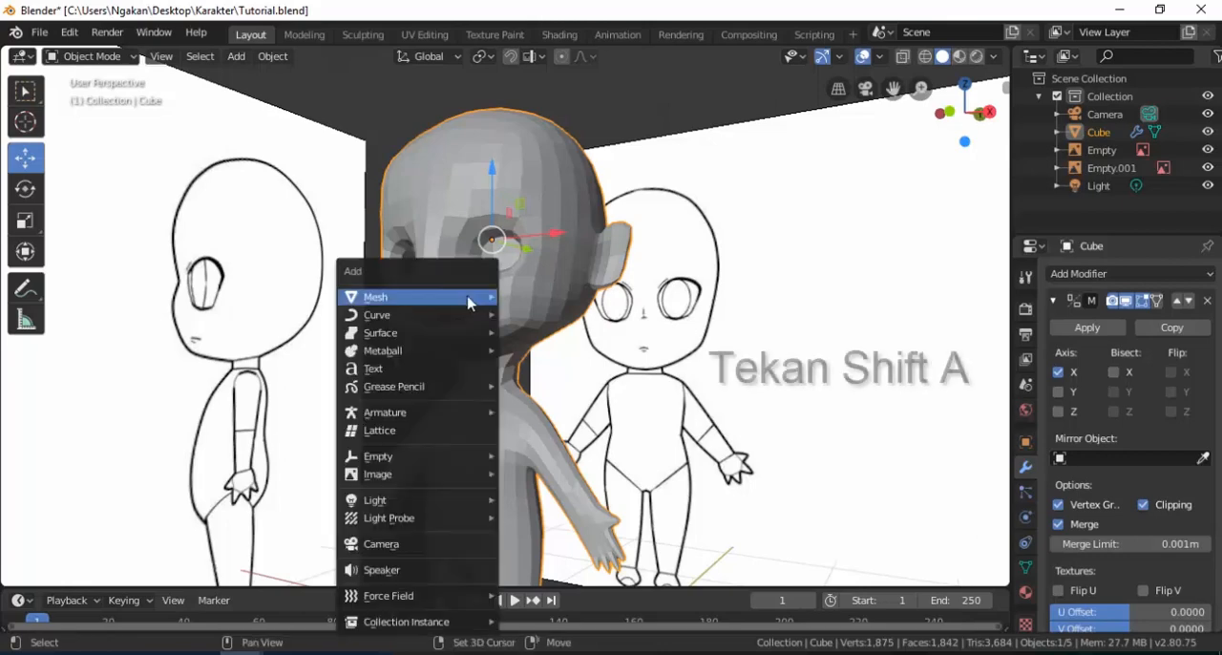
mouse_move(469, 297)
left_click(549, 354)
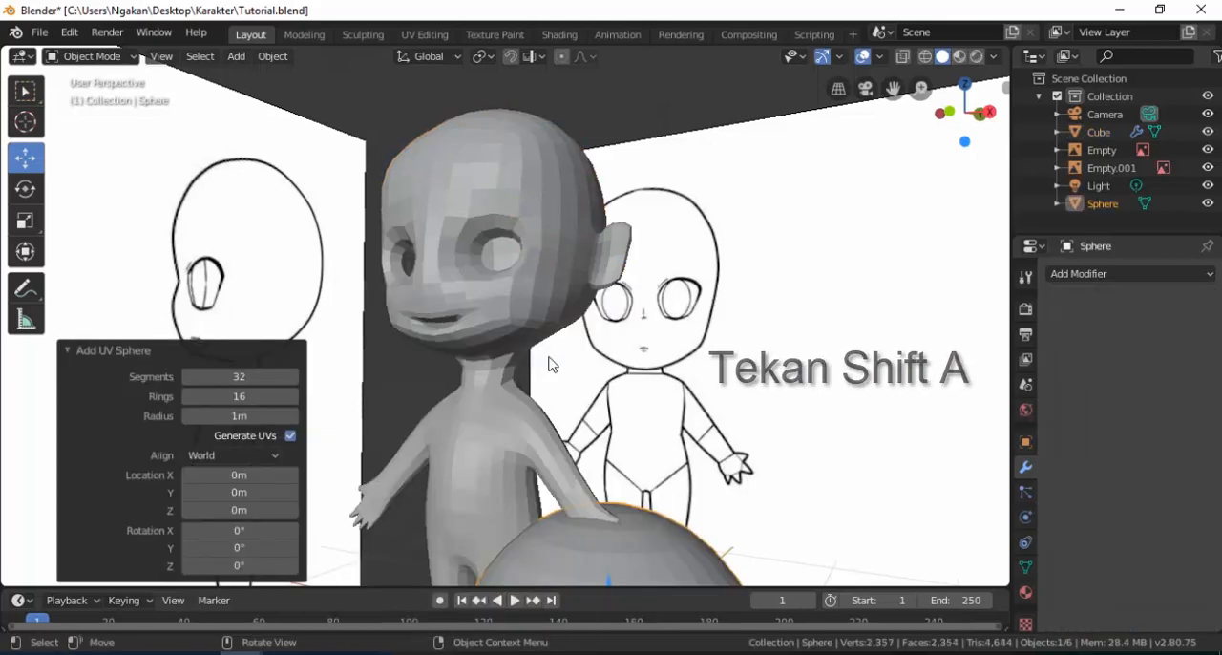
scroll(469, 357, "down", 3)
key("g")
key("z")
left_click(578, 246)
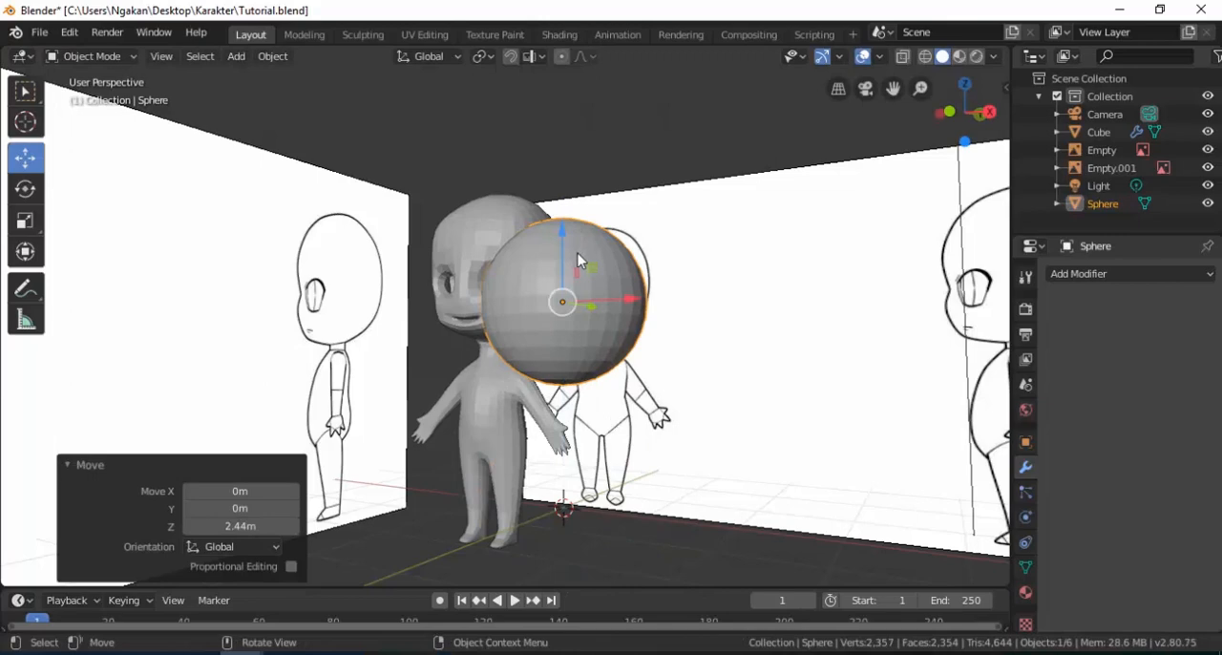
Rotate the sphere 90° about X and scale it uniformly by 0.296.
scroll(578, 252, "up", 3)
type("rx90")
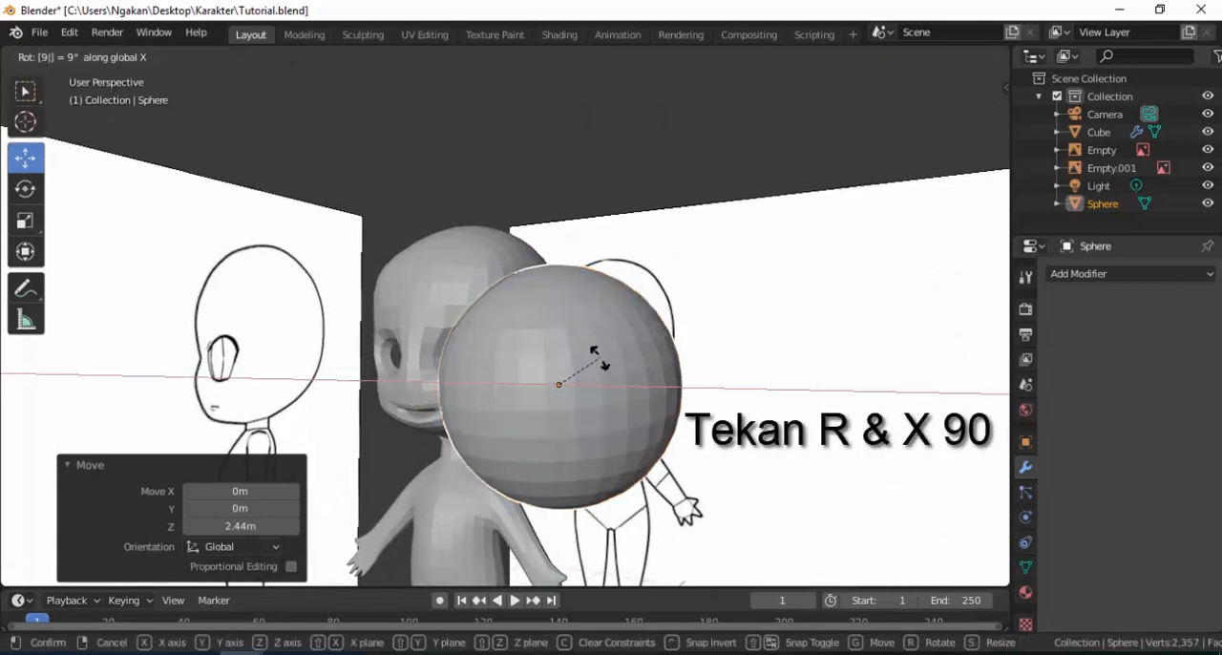
key("Return")
key("s")
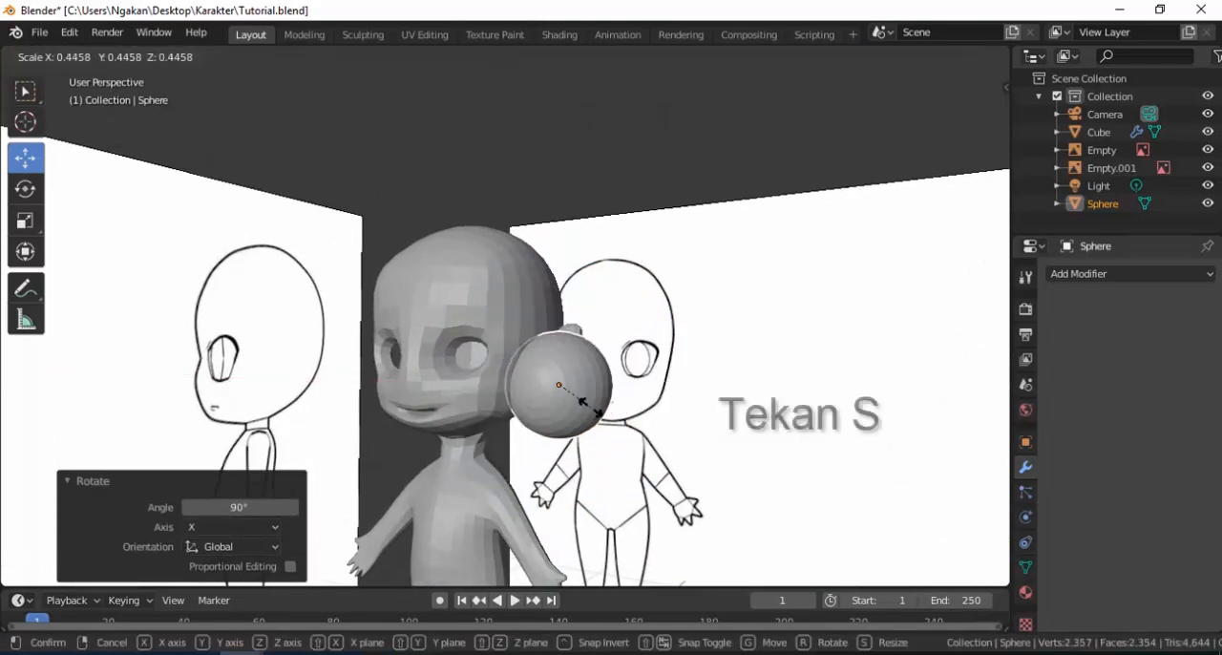
left_click(582, 394)
In front view, move the sphere along X and 0.249 m up along Z over the nearer eye socket.
key("KP_1")
scroll(584, 397, "up", 4)
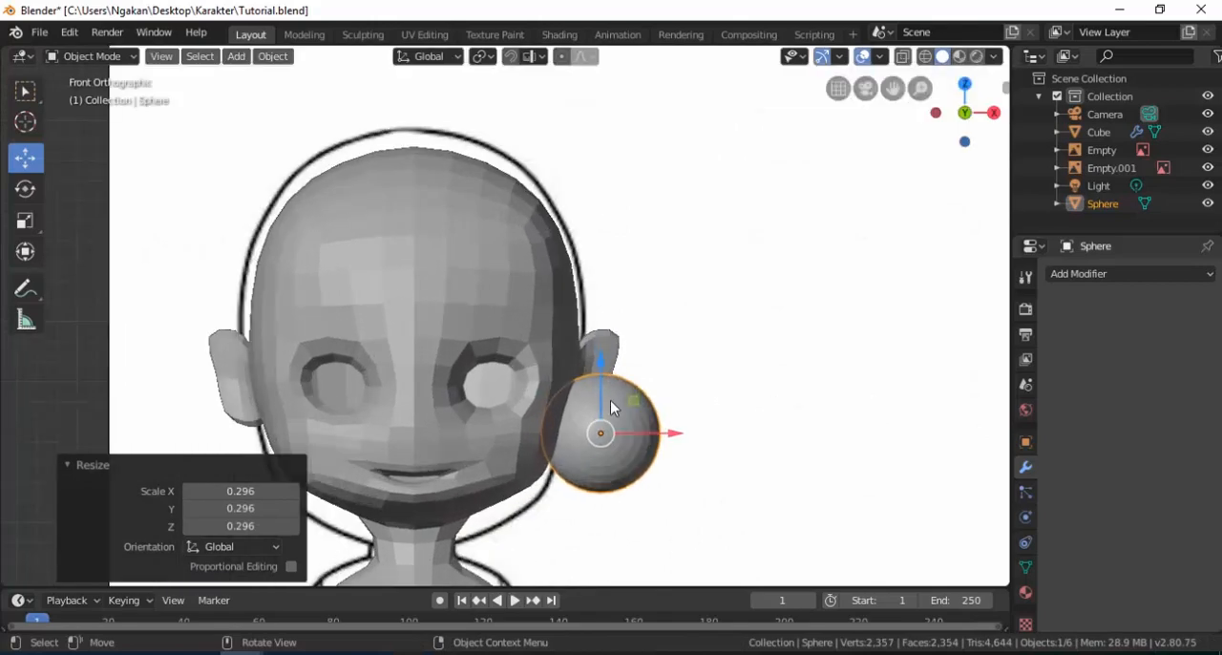
key("g")
key("x")
left_click(485, 323)
key("g")
key("z")
left_click(482, 213)
Shrink the sphere to eyeball size, align it along X and move it -0.494 m along Y into the eye socket.
key("s")
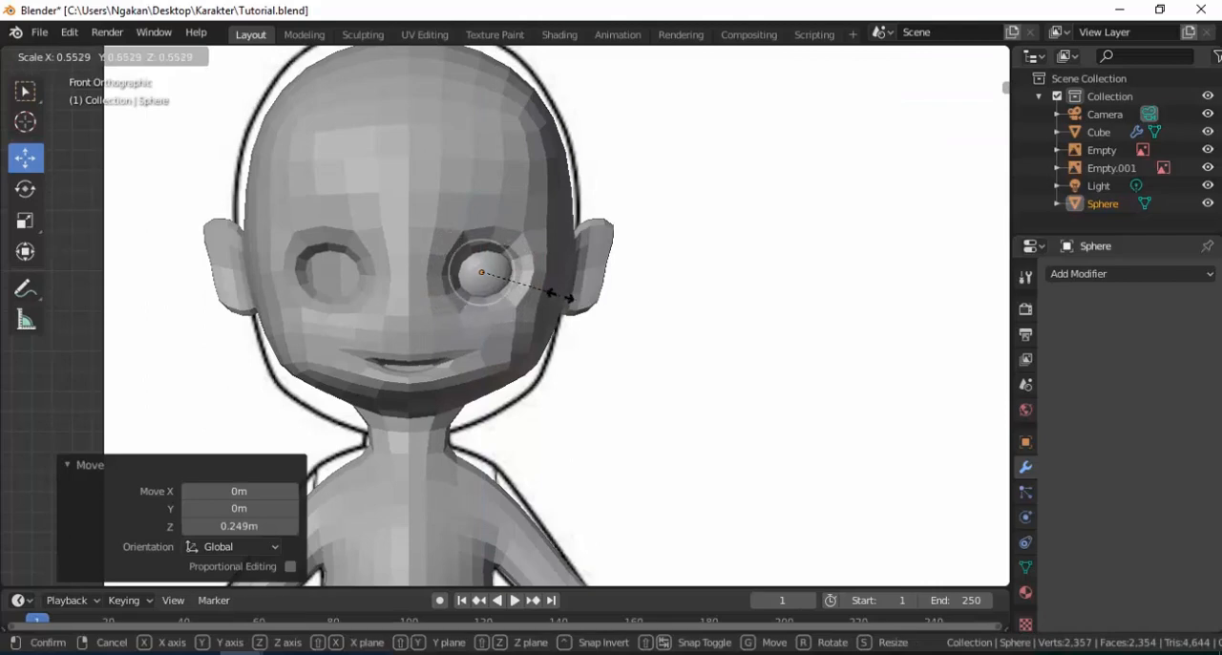
left_click(560, 296)
key("g")
key("x")
left_click(545, 273)
middle_click_drag(546, 273, 427, 286)
middle_click_drag(564, 249, 564, 275)
left_click_drag(559, 245, 445, 266)
Flatten the eyeball along Y and scale it uniformly by 1.149.
key("s")
key("y")
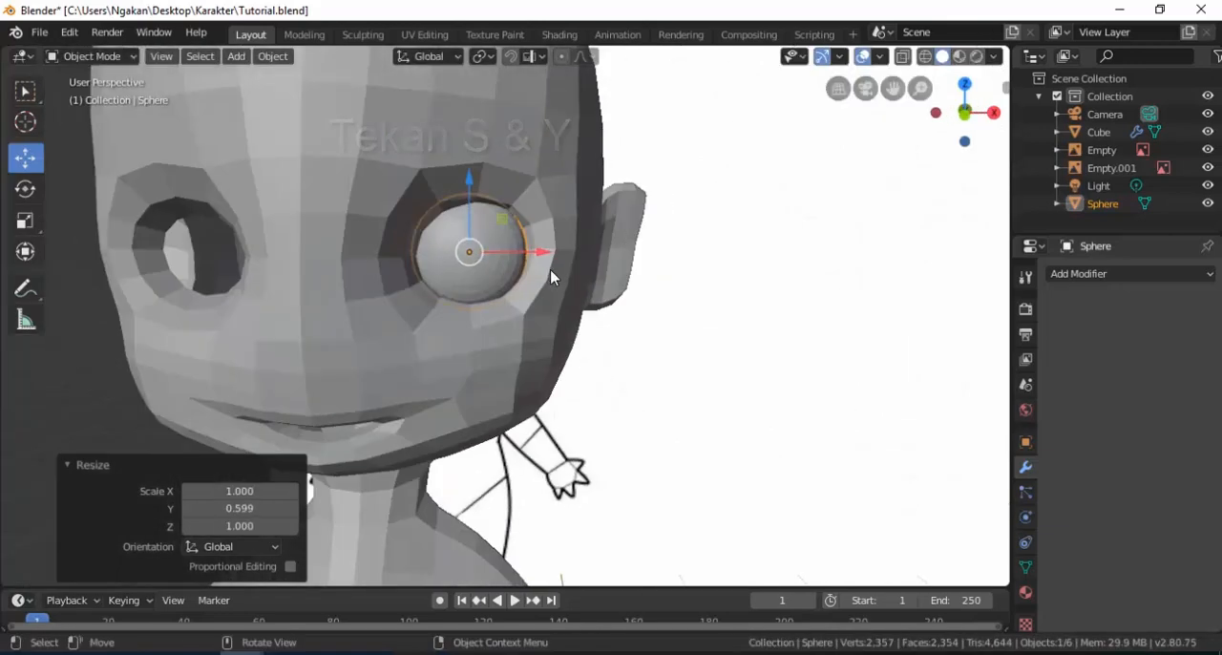
key("s")
left_click(544, 296)
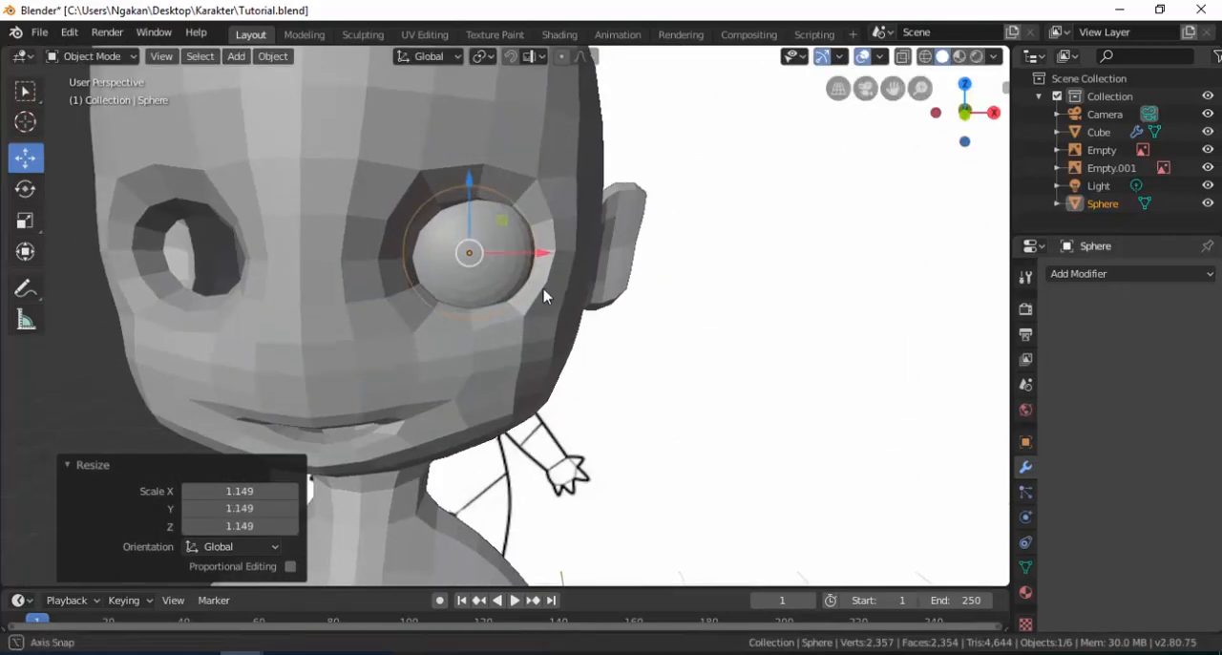
Shift the eyeball 0.0185 m along X to center it in the socket.
middle_click_drag(544, 296, 524, 268)
key("g")
key("x")
left_click_drag(525, 267, 525, 268)
middle_click_drag(525, 267, 532, 276)
scroll(533, 276, "down", 2)
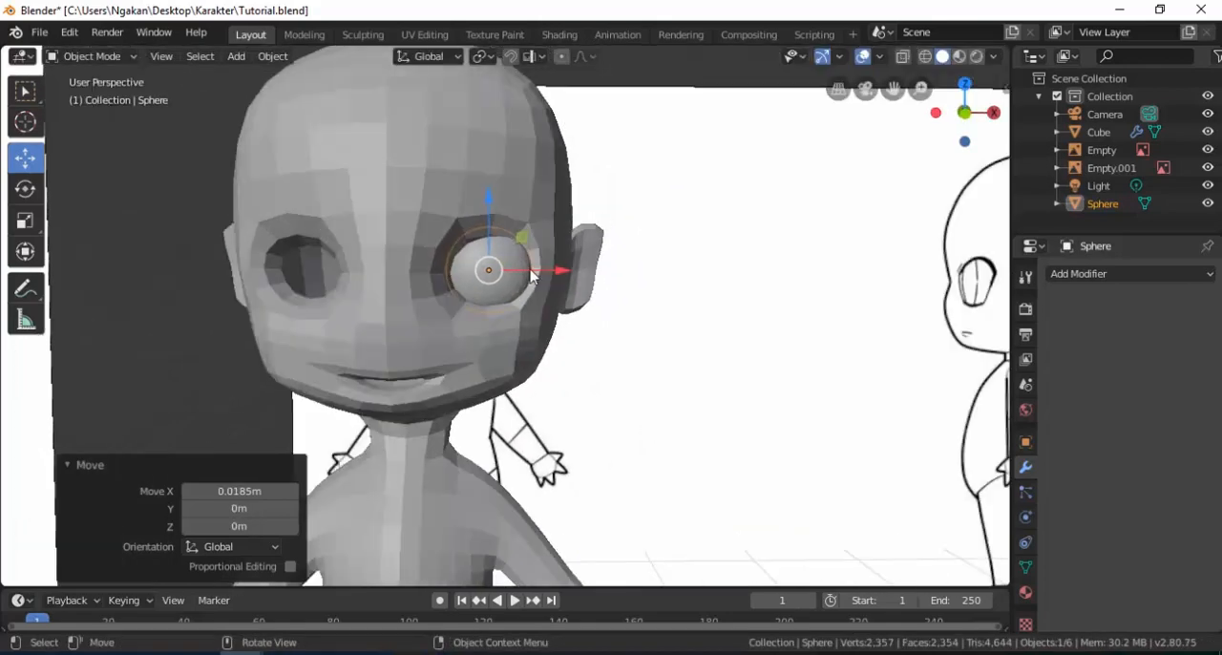
Copy and paste the eyeball, and move the copy about -0.797 m along X into the opposite eye socket.
key("ctrl+c")
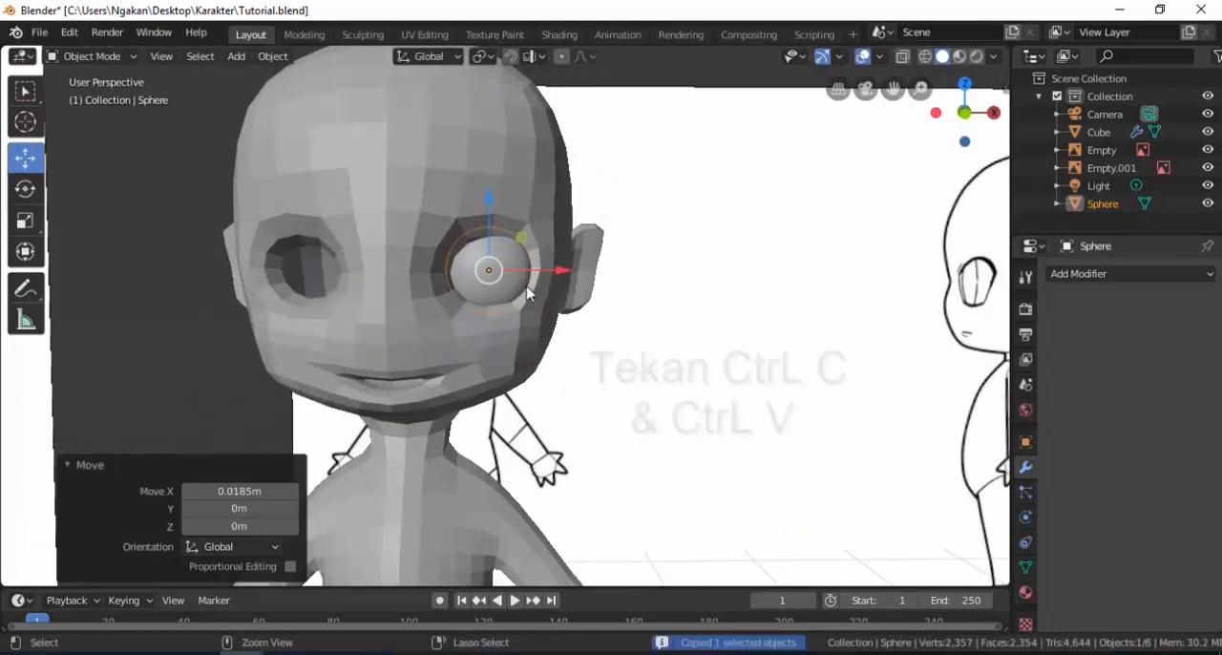
key("ctrl+v")
key("KP_1")
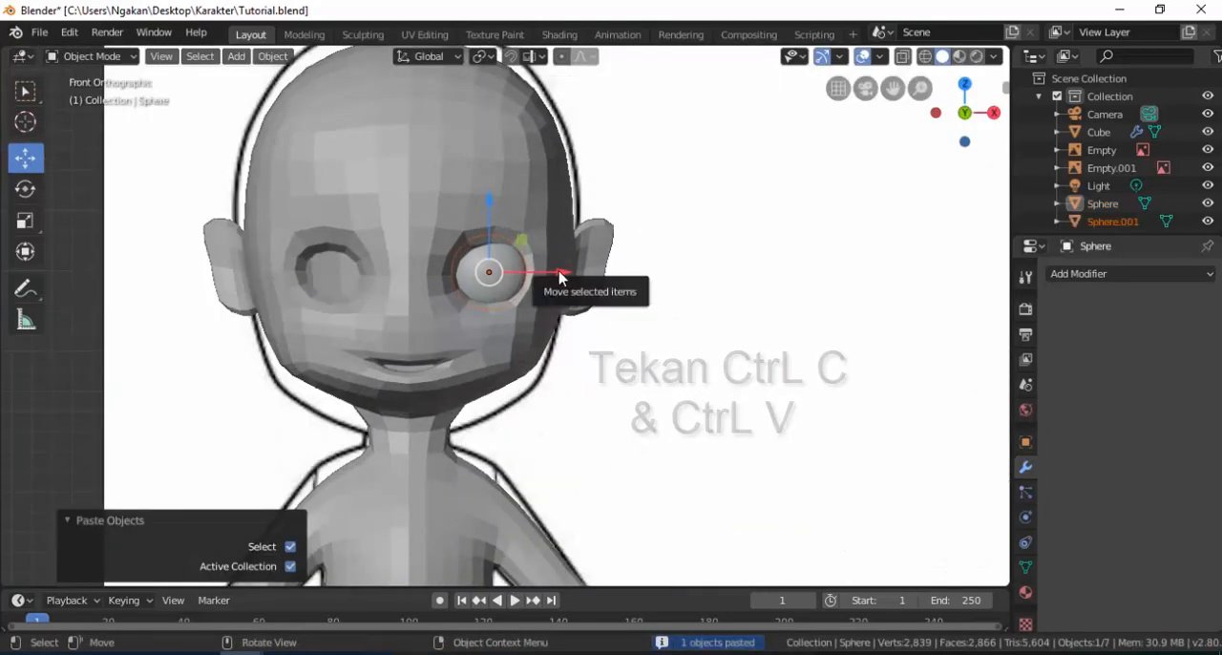
left_click_drag(559, 273, 508, 277)
left_click_drag(410, 287, 397, 292)
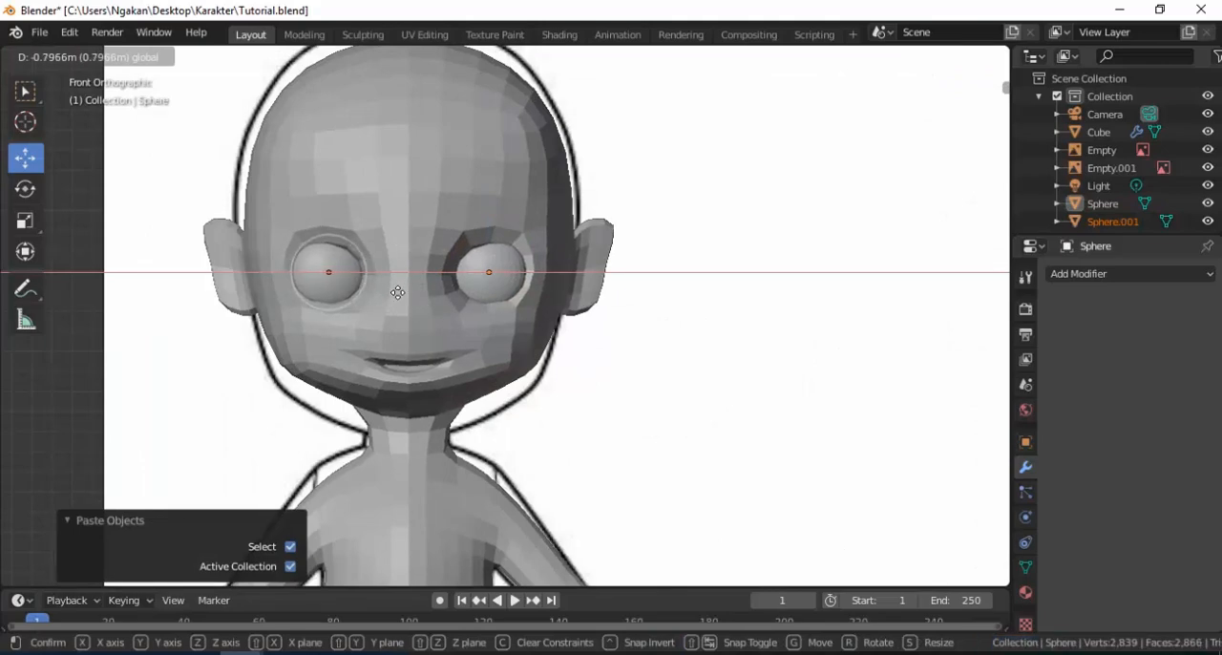
left_click(397, 292)
left_click(354, 298)
Examine the whole character with both eyes in place, and select the body mesh.
scroll(523, 319, "down", 2)
middle_click_drag(459, 322, 456, 317)
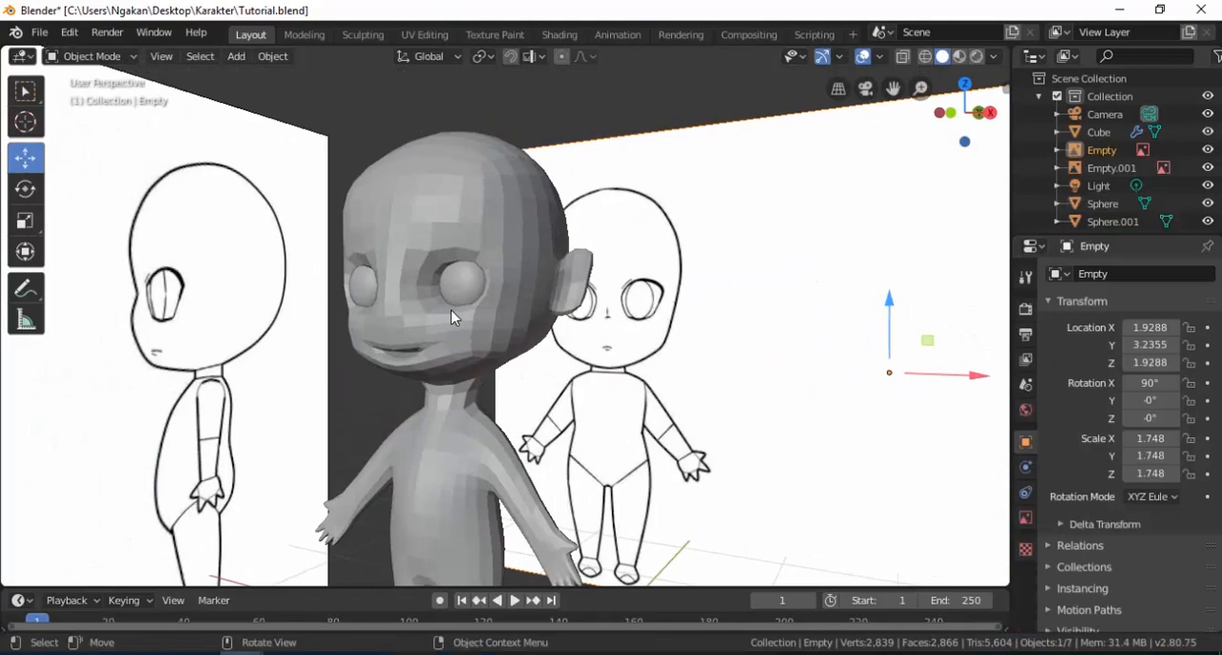
scroll(486, 305, "down", 5)
scroll(495, 317, "down", 1)
middle_click_drag(507, 398, 516, 494, "shift")
scroll(479, 330, "up", 2)
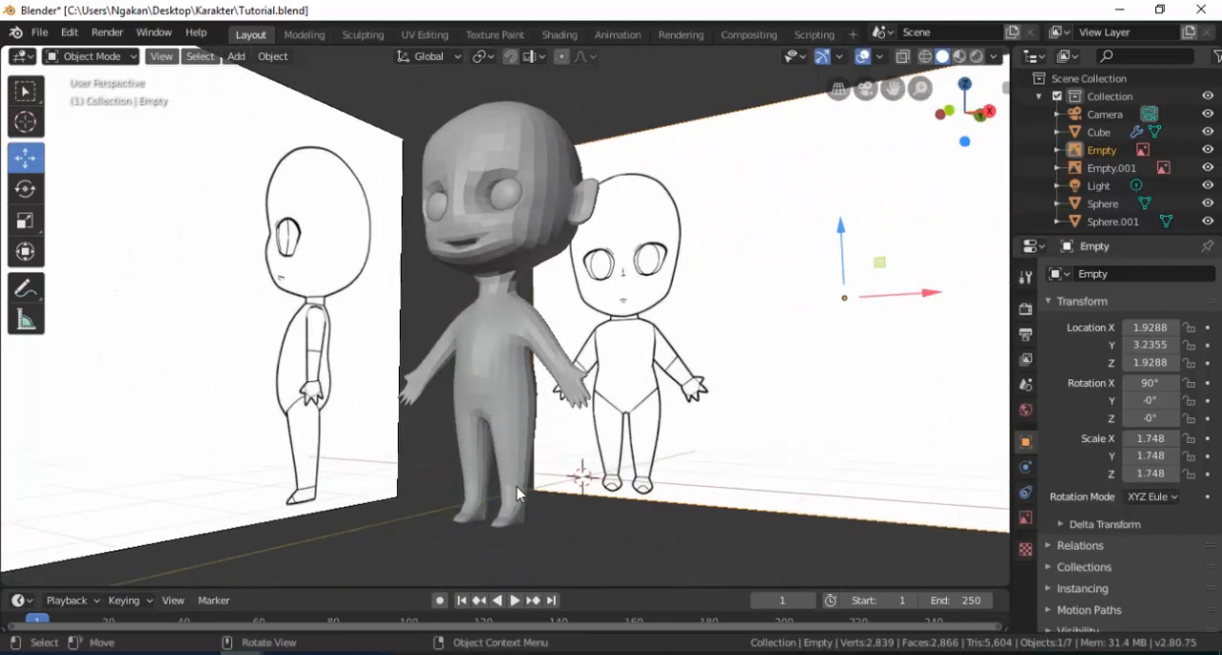
left_click(516, 493)
scroll(512, 485, "up", 2)
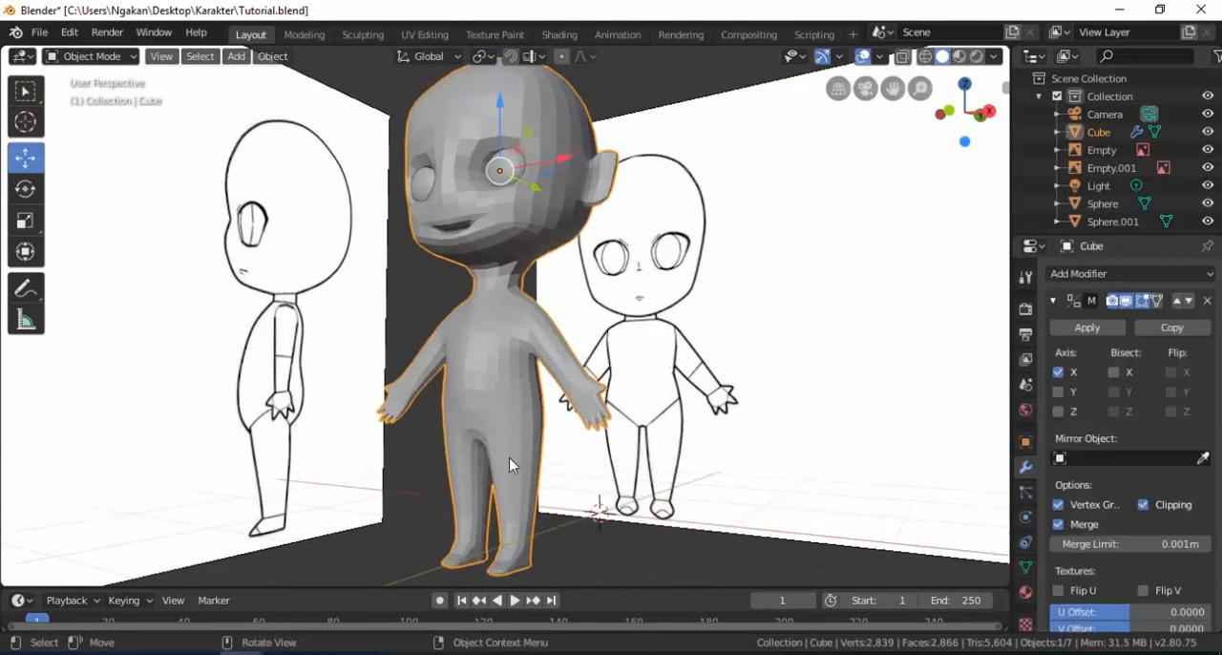
left_click(425, 298)
scroll(516, 430, "down", 2)
middle_click_drag(517, 434, 513, 315, "shift")
scroll(512, 380, "up", 3)
left_click(513, 310)
scroll(501, 326, "up", 2)
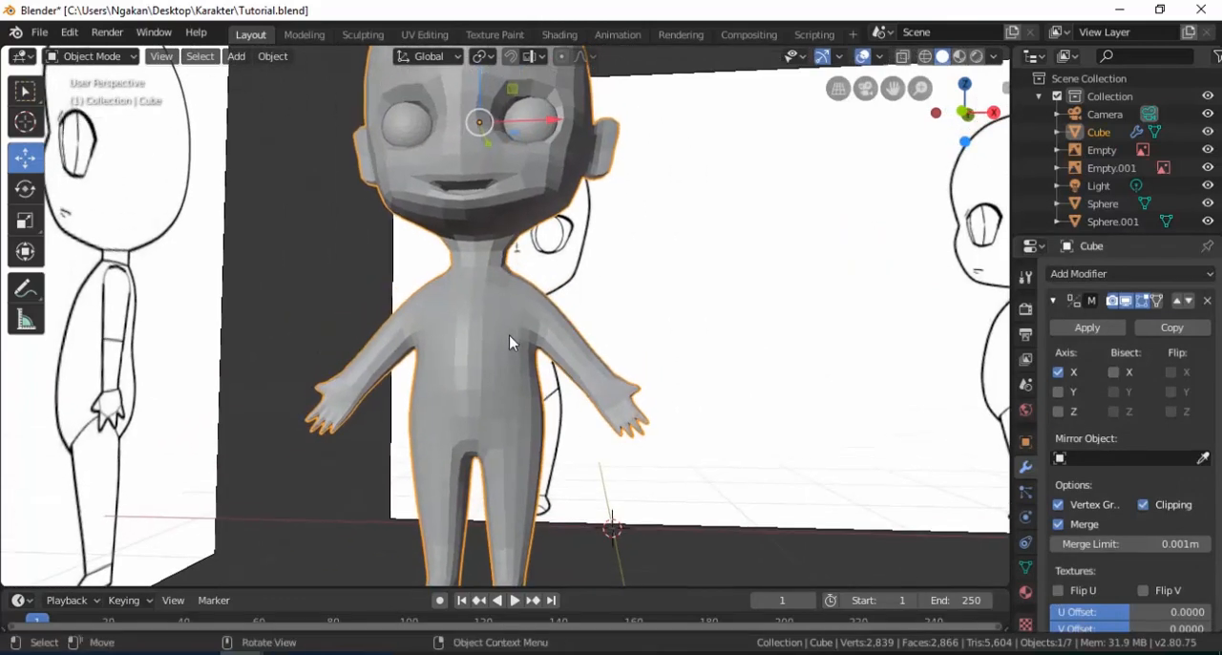
scroll(509, 339, "down", 1)
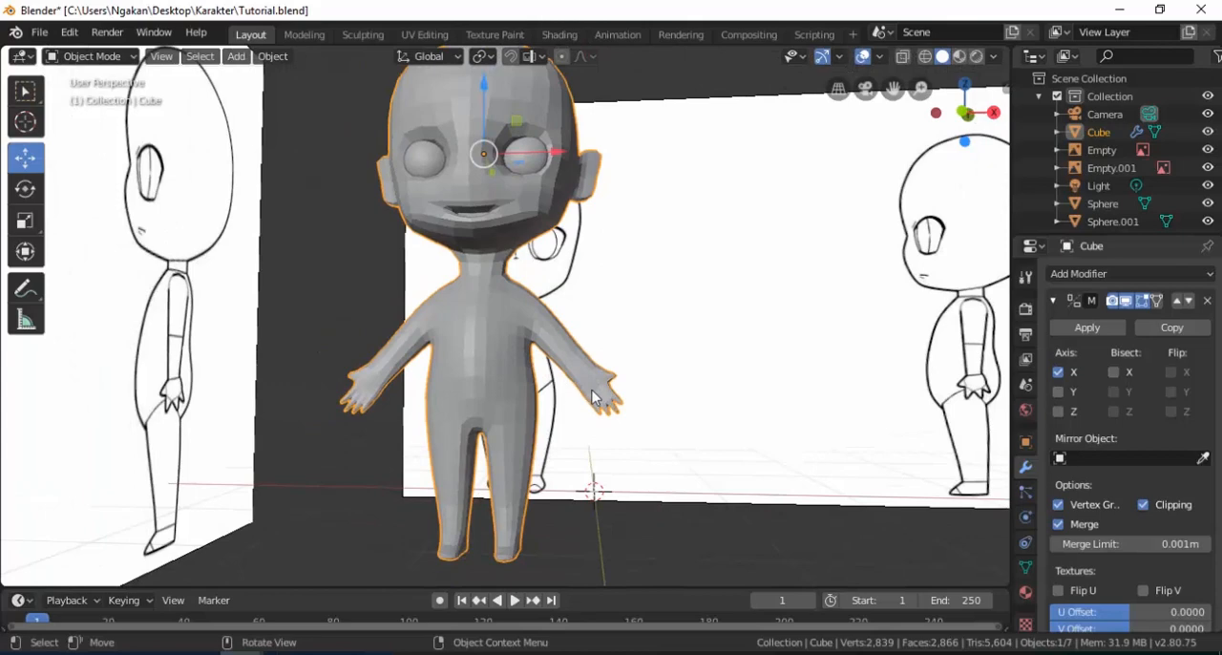
scroll(599, 386, "up", 1)
middle_click_drag(598, 358, 585, 318, "shift")
middle_click_drag(594, 354, 578, 352)
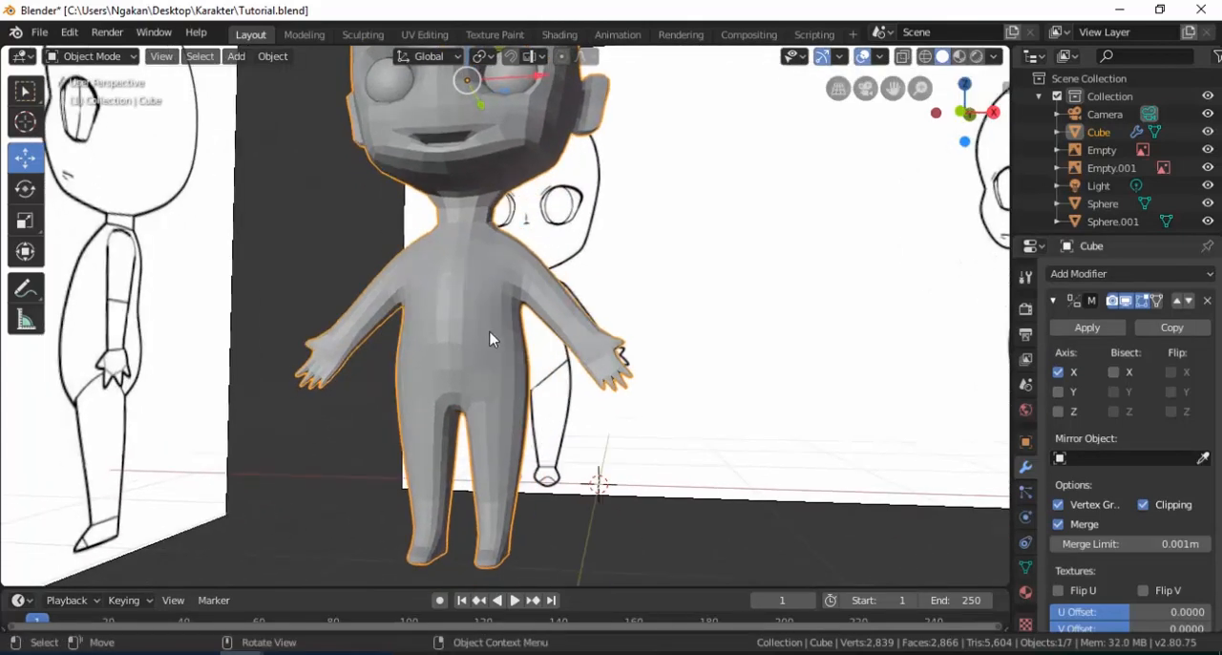
Add a Catmull-Clark Subdivision Surface modifier to the body with viewport subdivisions set to 2.
key("ctrl+1")
scroll(1092, 437, "down", 5)
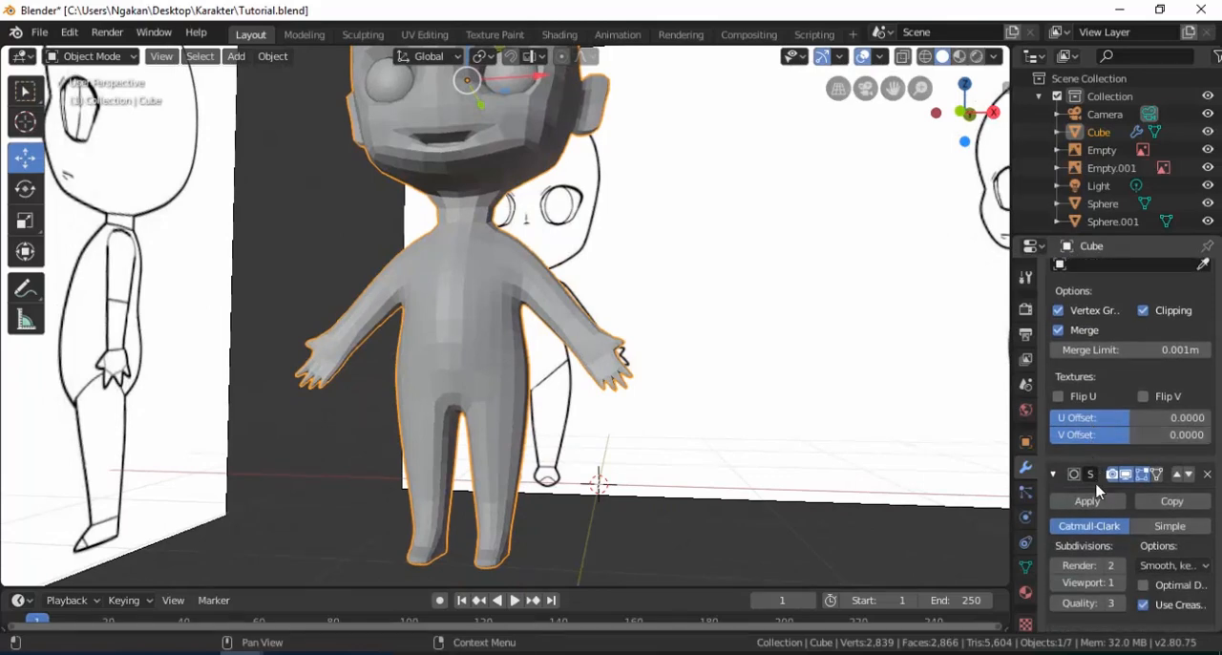
left_click(1122, 583)
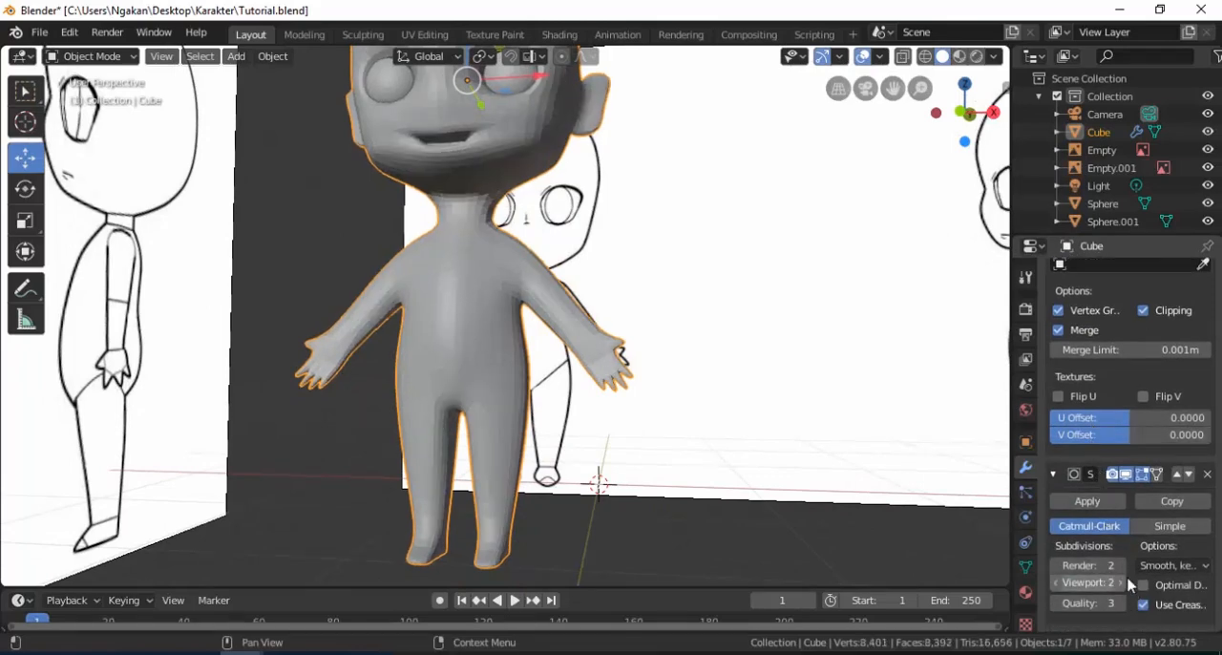
Add an edge loop around the thumb near its tip in the body mesh, with a slide factor of about -0.806.
scroll(581, 341, "up", 2)
middle_click_drag(582, 341, 564, 351, "shift")
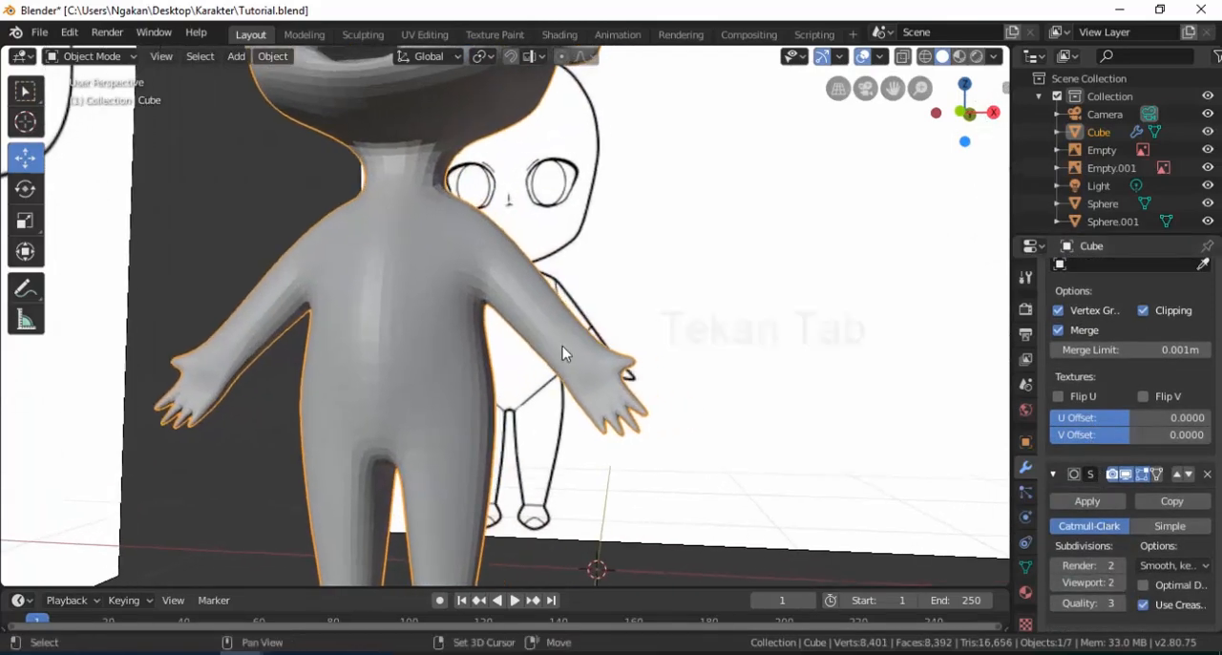
key("Tab")
scroll(624, 366, "up", 1)
scroll(625, 366, "up", 5)
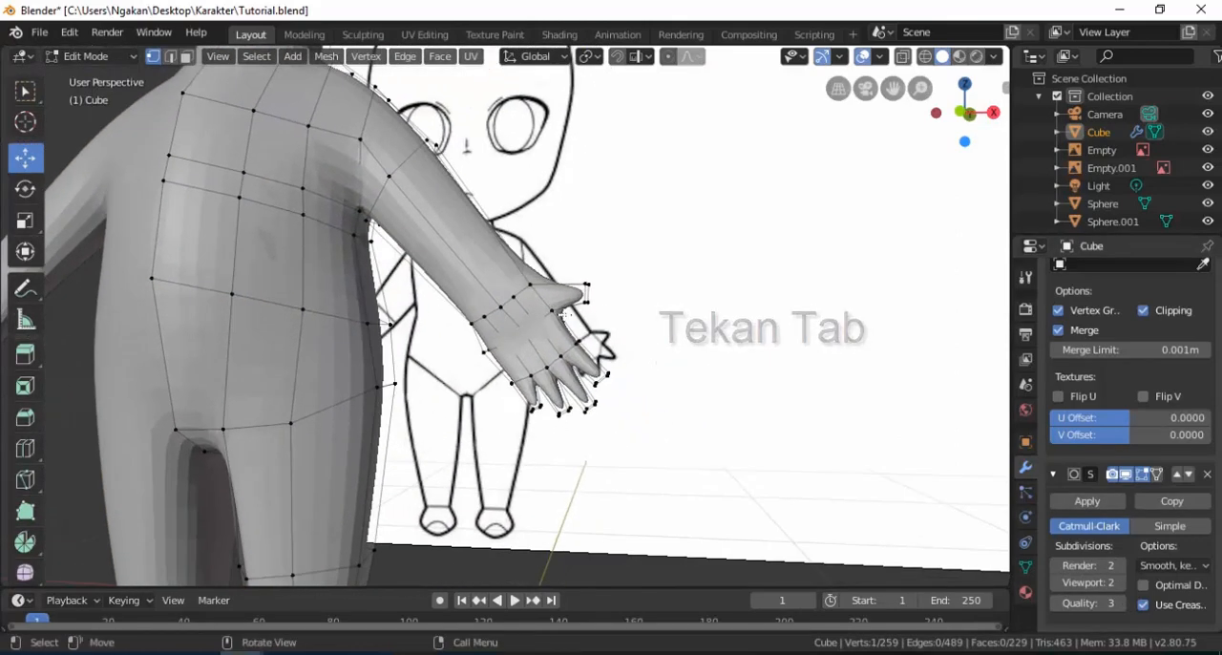
key("ctrl+r")
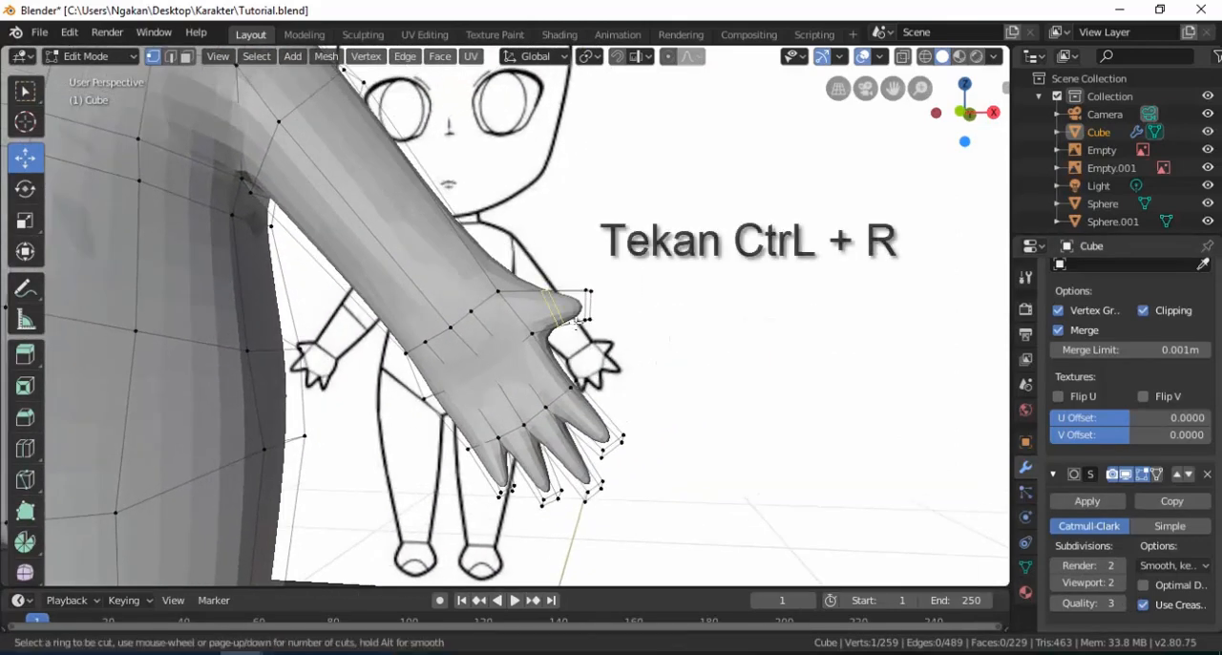
left_click(582, 320)
left_click(604, 317)
scroll(594, 315, "up", 4)
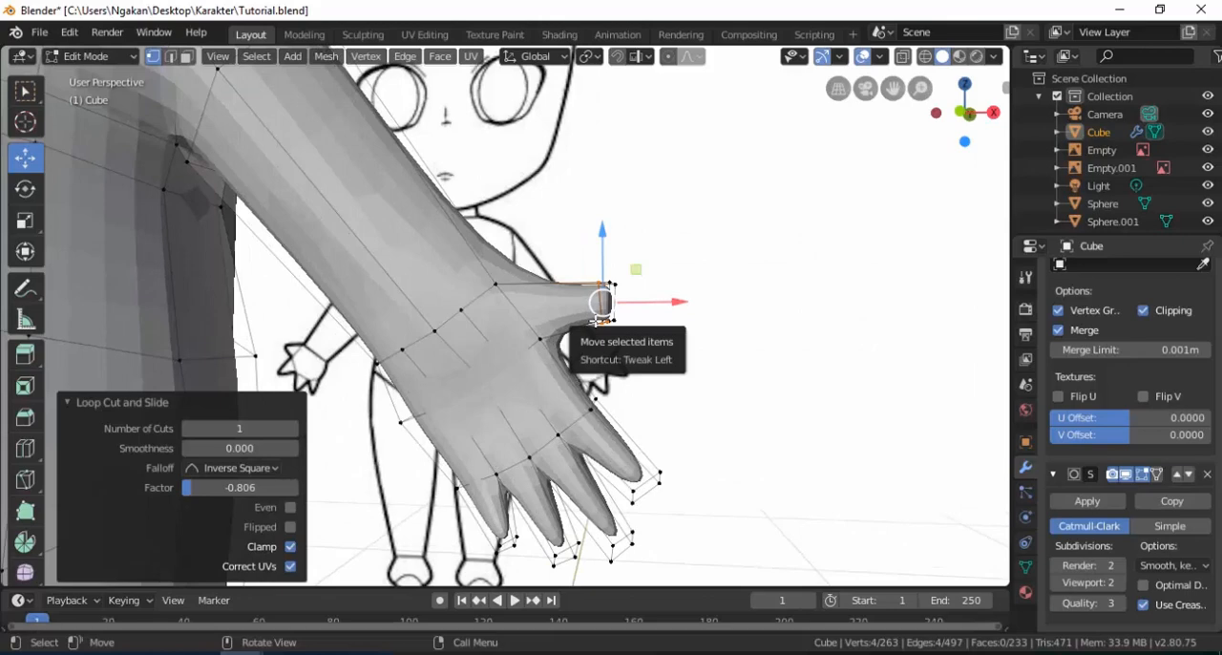
Add an edge loop near the thumb's base at a slide factor of about 0.188, and extend the thumb tip 0.0261 m along X.
scroll(592, 320, "down", 2)
key("ctrl+r")
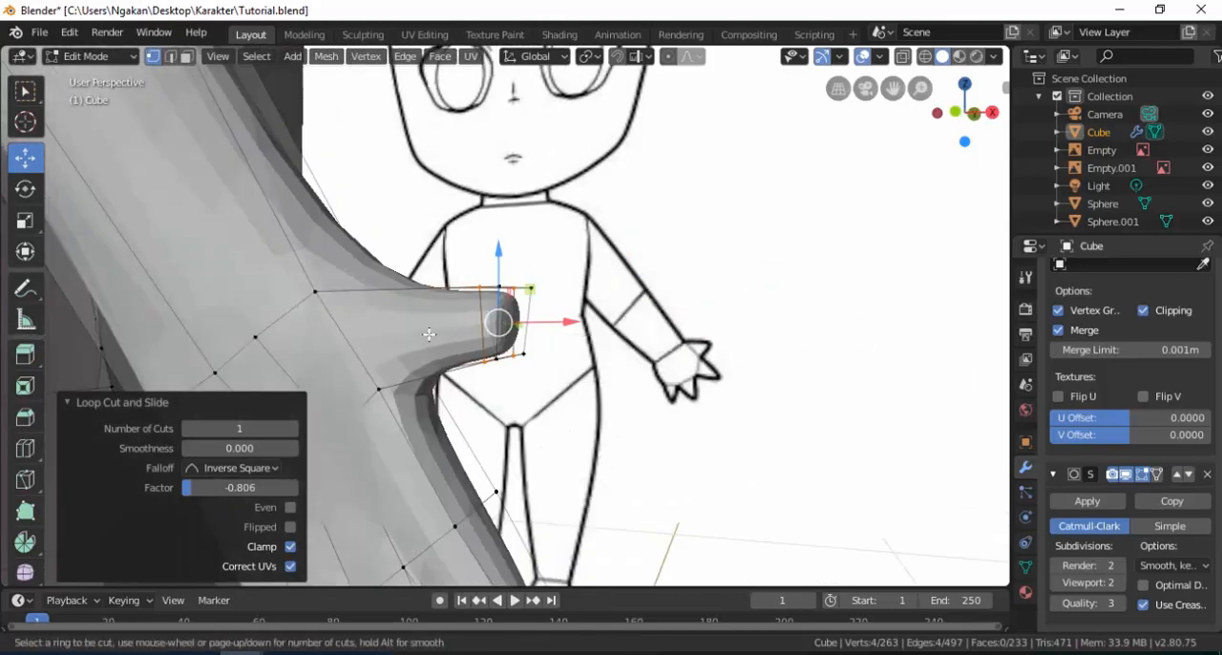
left_click(440, 308)
left_click(423, 310)
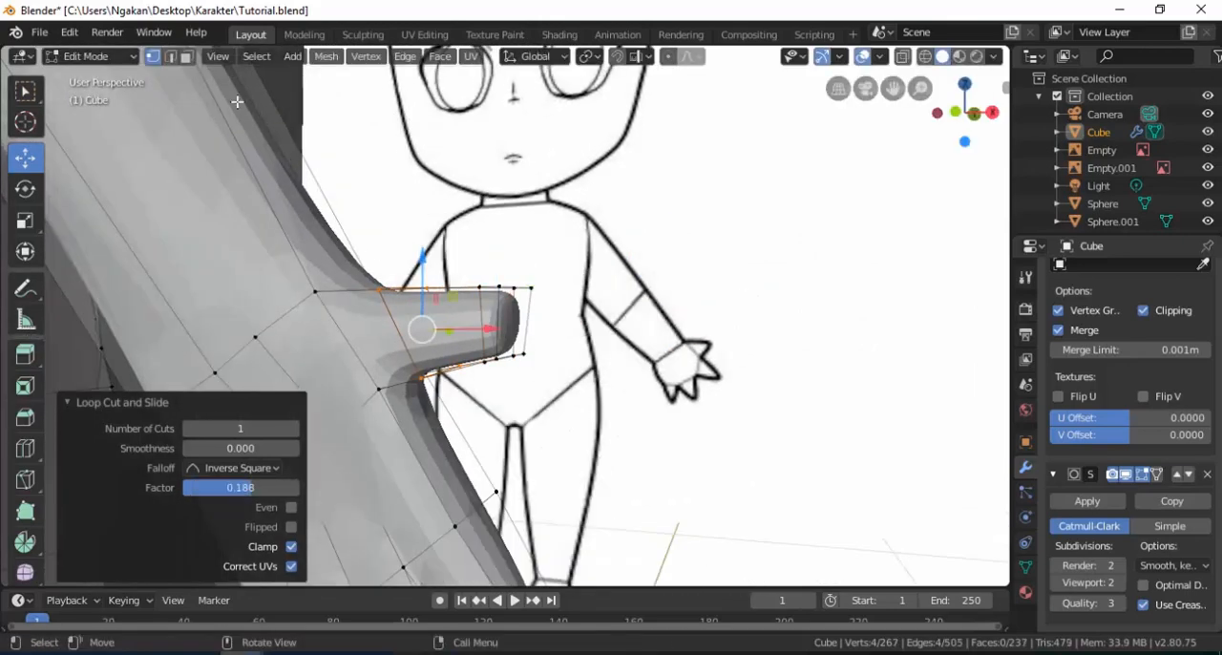
left_click(512, 324)
left_click_drag(590, 326, 604, 325)
mouse_move(603, 324)
middle_mouse_down()
mouse_move(507, 363)
mouse_move(570, 375)
middle_mouse_up()
Add edge loops near the base and the tip of the index finger, sliding the tip loop by about -0.532.
key("ctrl+r")
left_click(565, 371)
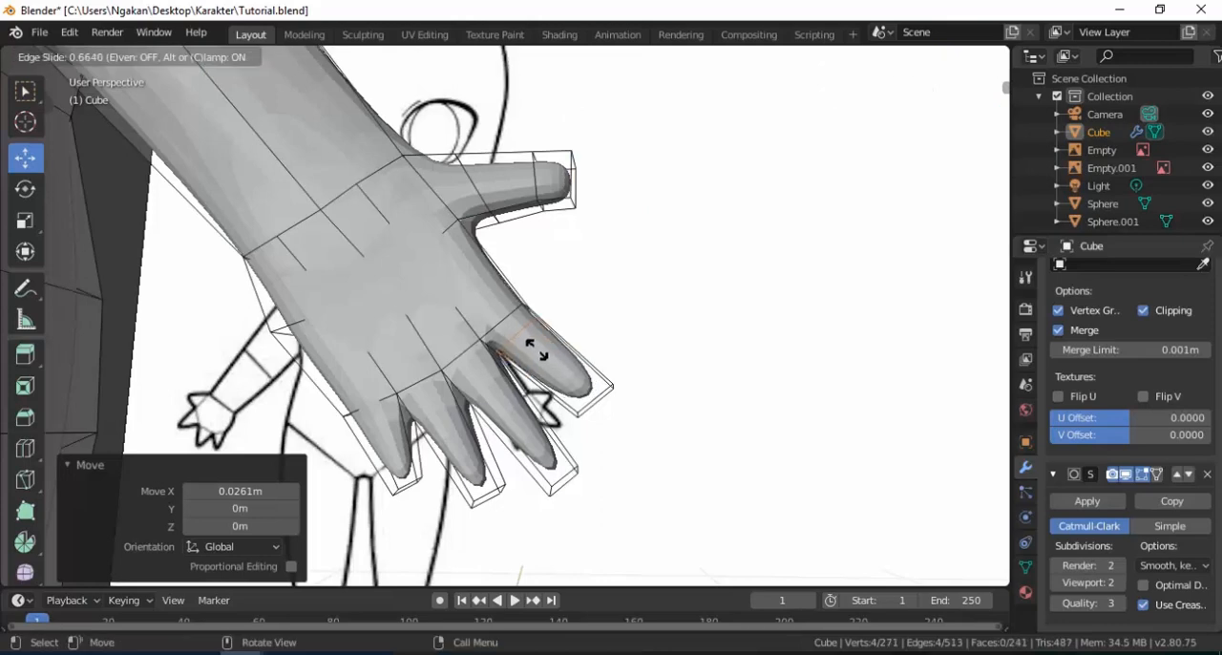
left_click(537, 351)
key("g")
key("g")
left_click(567, 392)
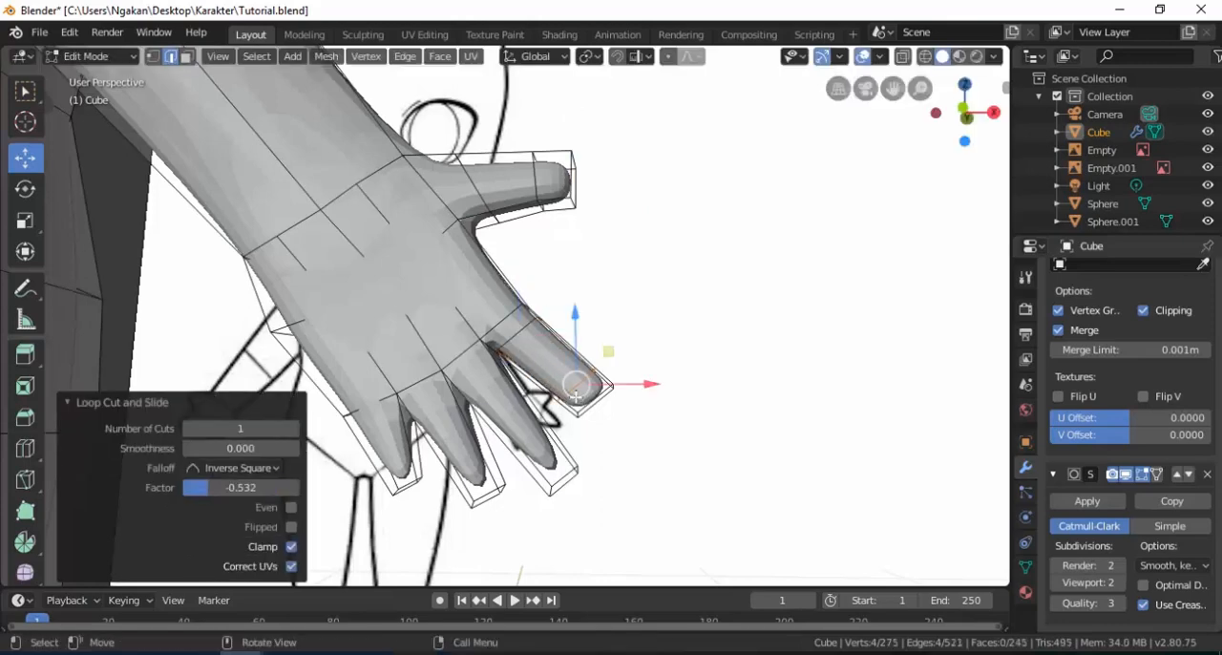
Add edge loops near the tip and the base of the middle finger.
key("ctrl+r")
left_click(554, 468)
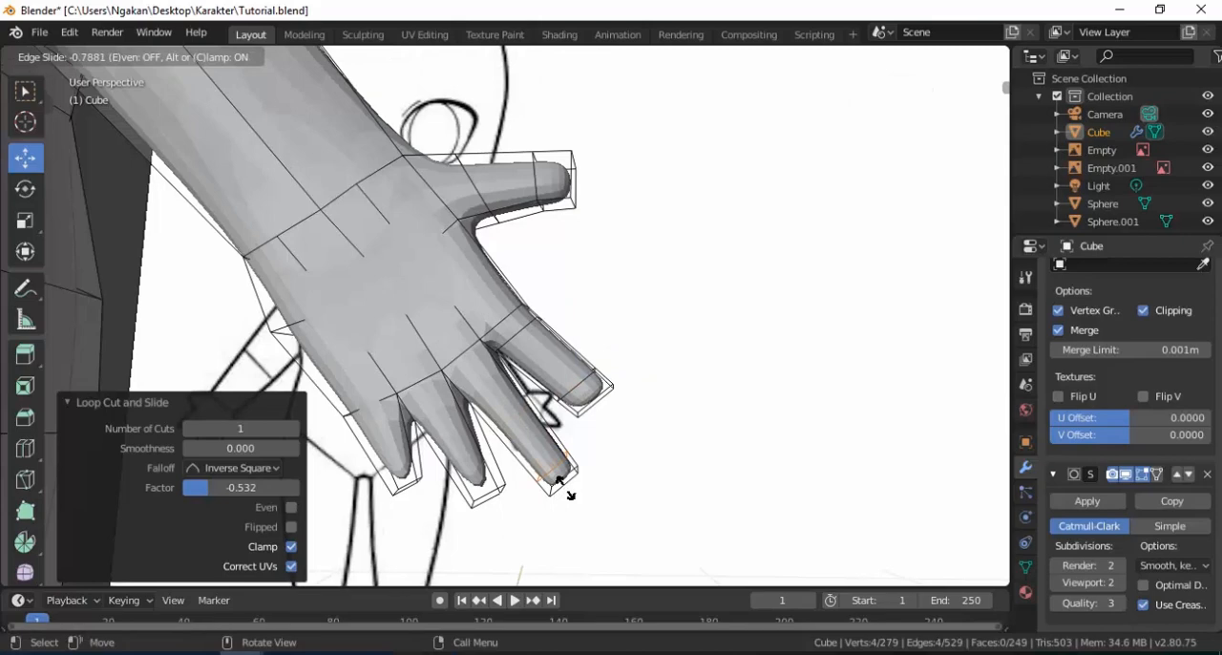
left_click(565, 487)
key("ctrl+r")
left_click(537, 438)
left_click(516, 413)
Add edge loops near the tip and the base of the ring finger.
key("ctrl+r")
left_click(459, 447)
left_click(479, 480)
left_click(459, 457)
left_click(436, 410)
Add an edge loop near the tip of the little finger.
key("ctrl+r")
left_click(390, 445)
left_click(401, 468)
key("ctrl+r")
left_click(390, 452)
left_click(390, 455)
key("ctrl+z")
Add an edge loop near the base of the little finger.
key("ctrl+r")
left_click(398, 448)
left_click(394, 429)
Reposition the mid-arm edge loop toward the elbow, moving it -0.14 m along Z and -0.0423 m along X, and shifting it along Y.
key("Tab")
scroll(472, 338, "down", 4)
scroll(472, 338, "down", 5)
middle_click_drag(510, 371, 411, 294)
key("Tab")
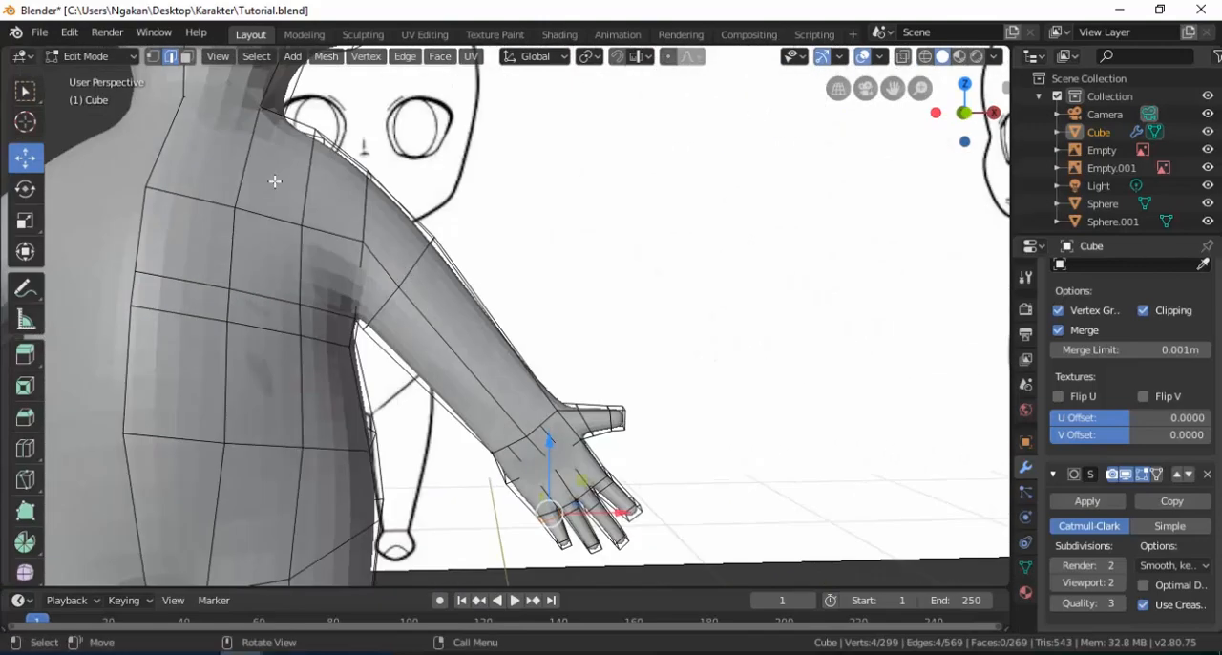
left_click_drag(458, 289, 521, 310)
left_click_drag(463, 232, 460, 285)
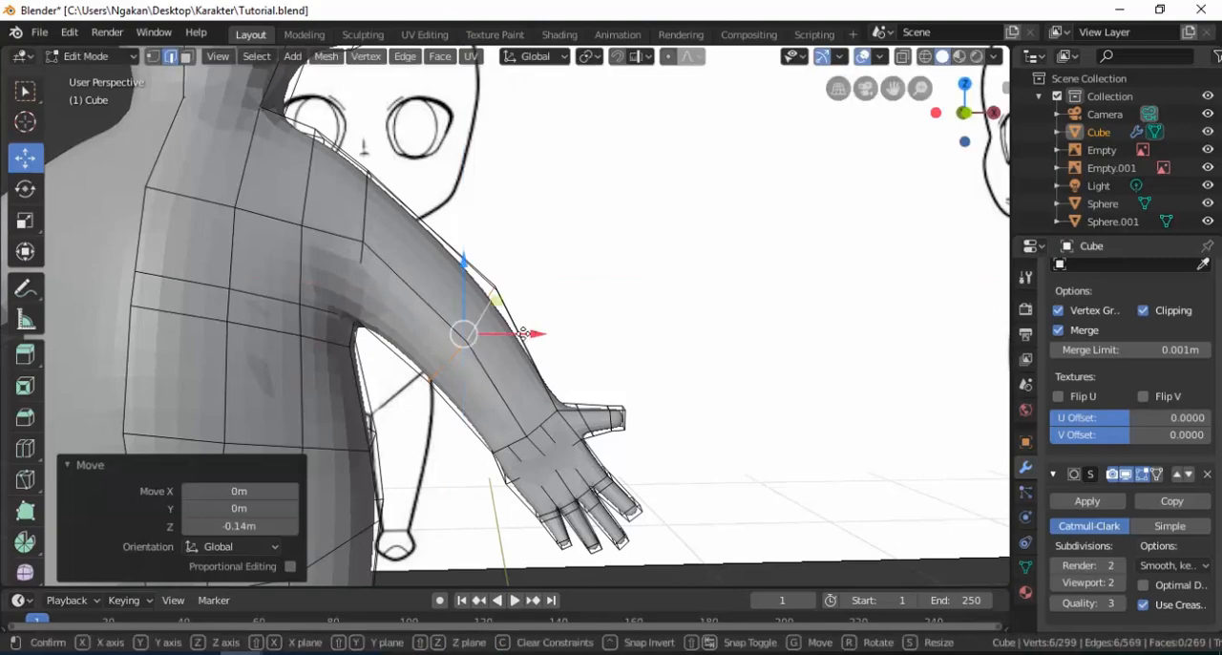
left_click_drag(534, 333, 519, 340)
middle_click_drag(551, 363, 512, 356)
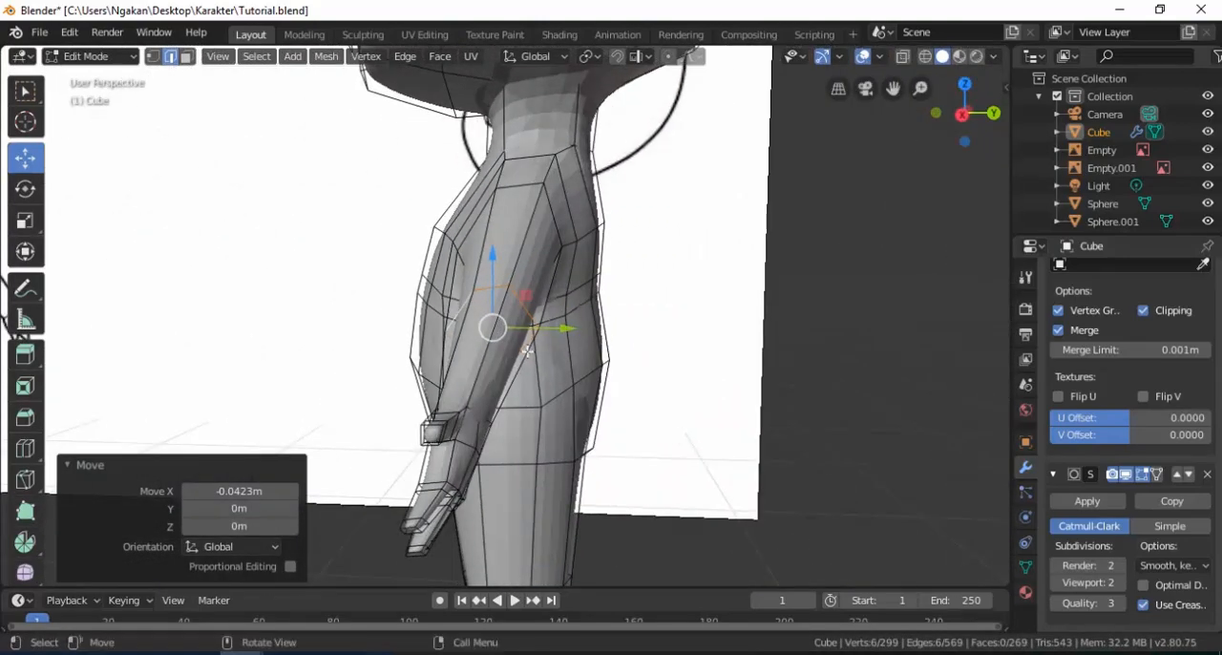
left_click_drag(564, 329, 588, 335)
middle_click_drag(521, 317, 464, 380)
Inspect the reshaped arms and apply smooth shading to the whole body object.
key("Tab")
left_click(557, 358)
scroll(475, 347, "up", 2)
left_click(419, 348)
key("Tab")
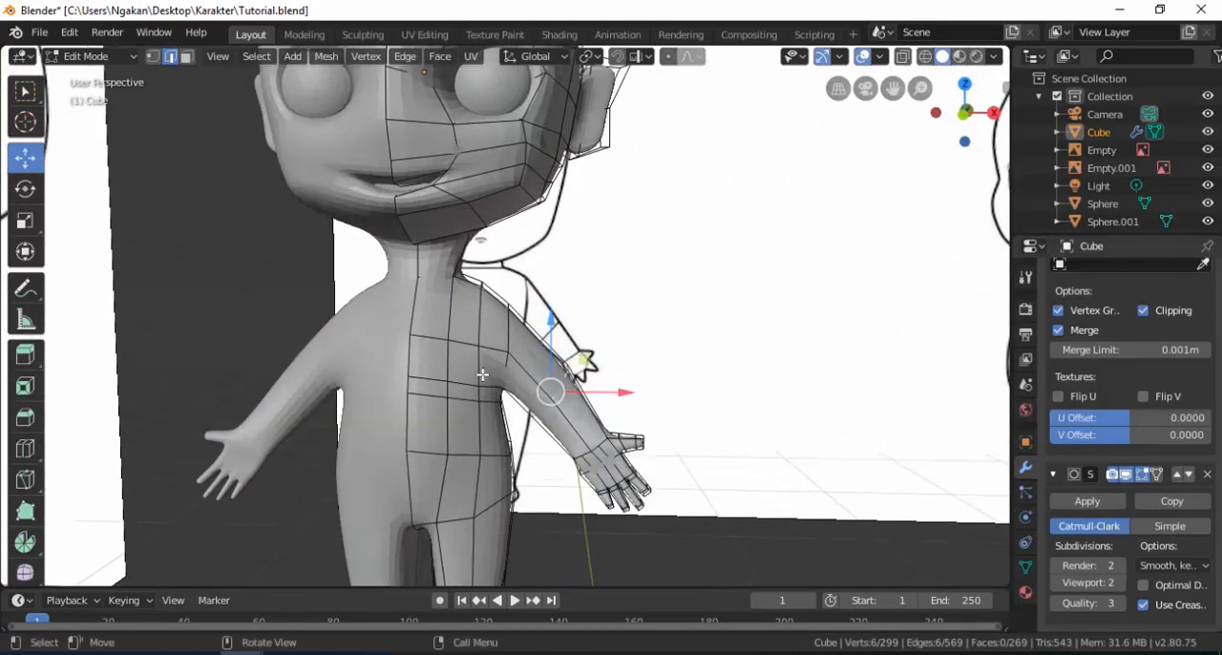
left_click(187, 58)
middle_click_drag(460, 357, 422, 242)
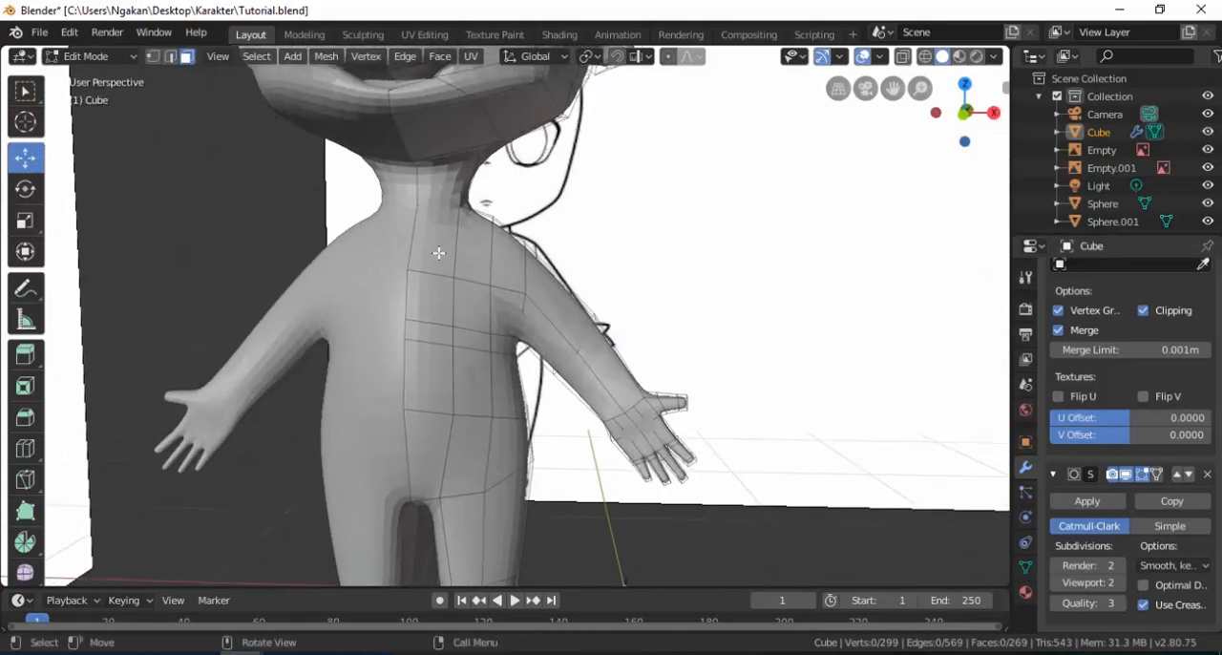
key("Tab")
scroll(441, 256, "down", 3)
middle_click_drag(445, 254, 409, 340)
right_click(455, 339)
left_click(431, 338)
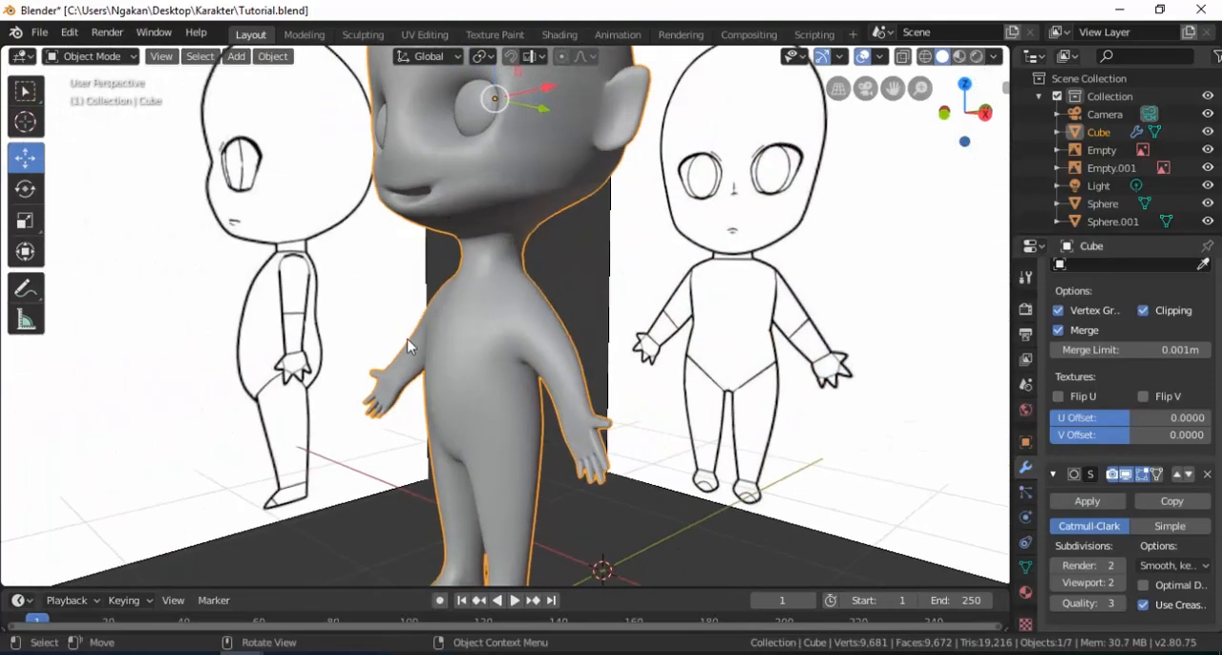
Select the body mesh faces covering the front and side of the torso, from the collar down to the hips.
scroll(508, 416, "down", 2)
left_click(618, 487)
middle_click_drag(508, 397, 537, 389)
scroll(506, 374, "up", 1)
key("Tab")
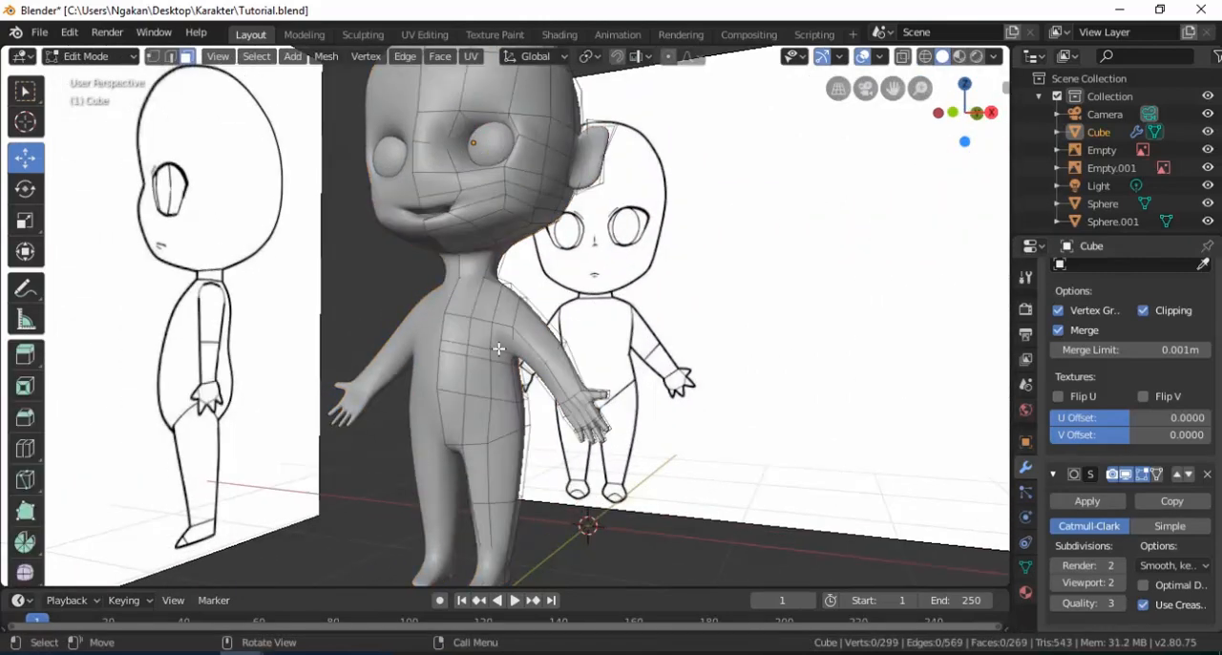
scroll(477, 325, "up", 3)
left_click(472, 296, "shift")
left_click(510, 296, "shift")
left_click(502, 356, "shift")
left_click(416, 350, "shift")
left_click(465, 374, "shift")
left_click(496, 389, "shift")
left_click(499, 427, "shift")
left_click(462, 424, "shift")
left_click(420, 420, "shift")
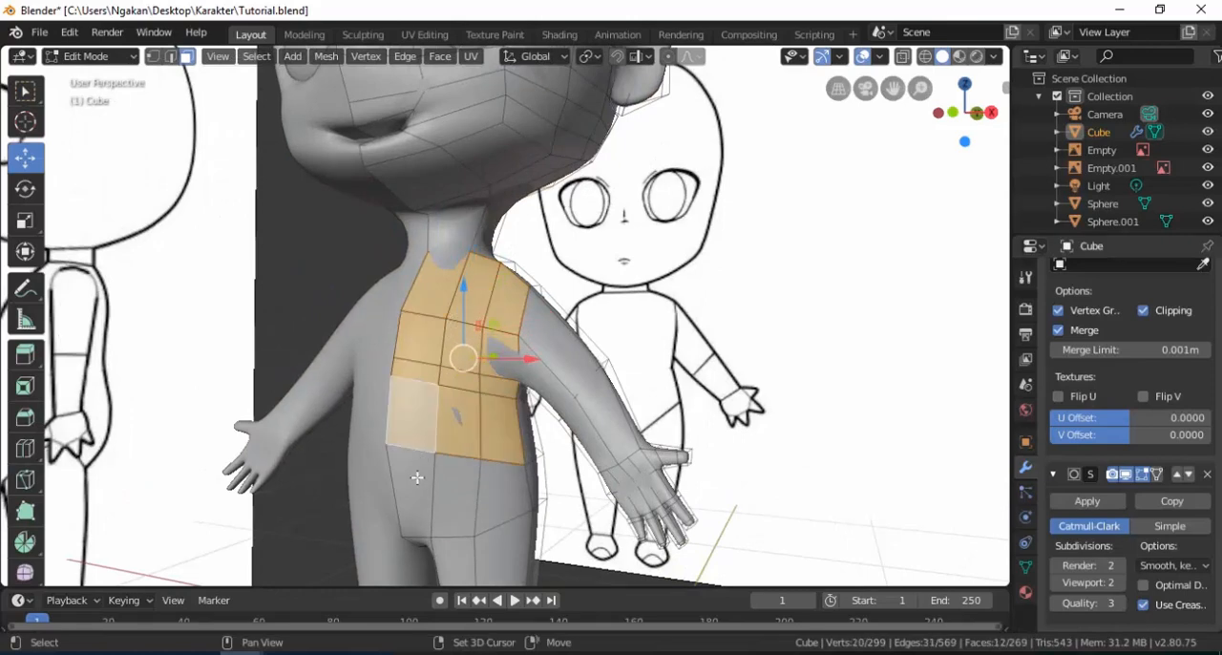
left_click(421, 481, "shift")
left_click(468, 499, "shift")
left_click(515, 494, "shift")
left_click(537, 482, "shift")
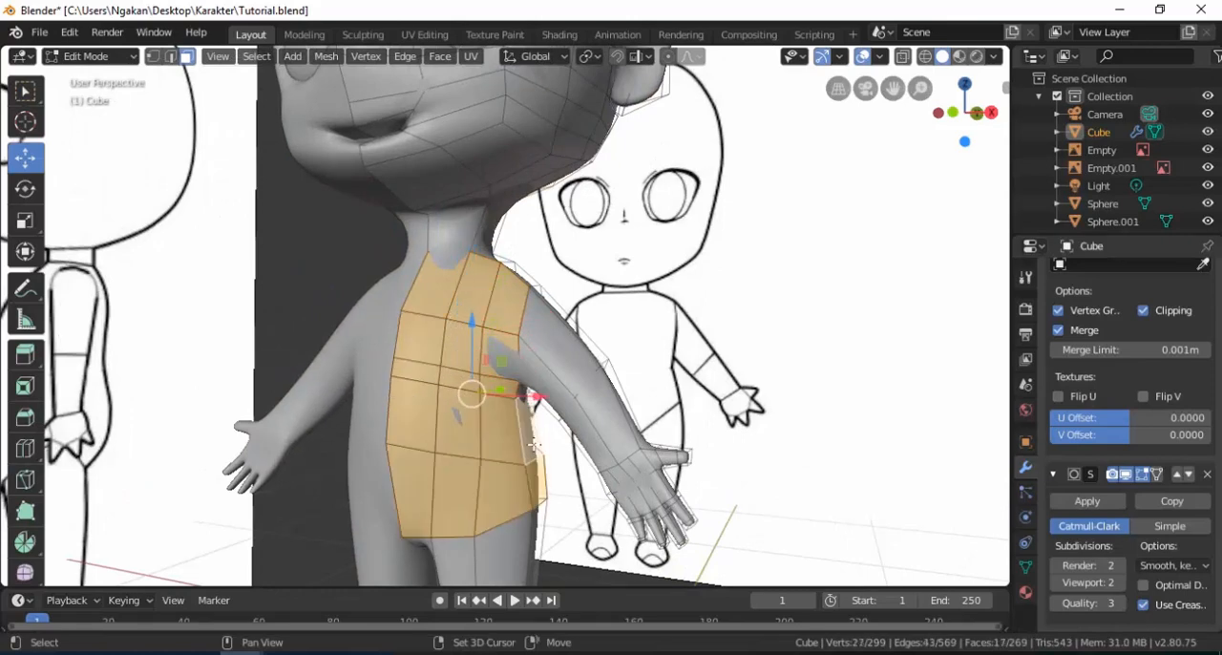
Extend the selection to the upper-arm faces and the underarm for the shirt's sleeve.
left_click(561, 347, "shift")
left_click(601, 399, "shift")
scroll(595, 409, "up", 1)
left_click(631, 426, "shift")
scroll(584, 400, "up", 2)
middle_click_drag(584, 400, 498, 195, "shift")
left_click(564, 349, "shift")
left_click(599, 369, "shift")
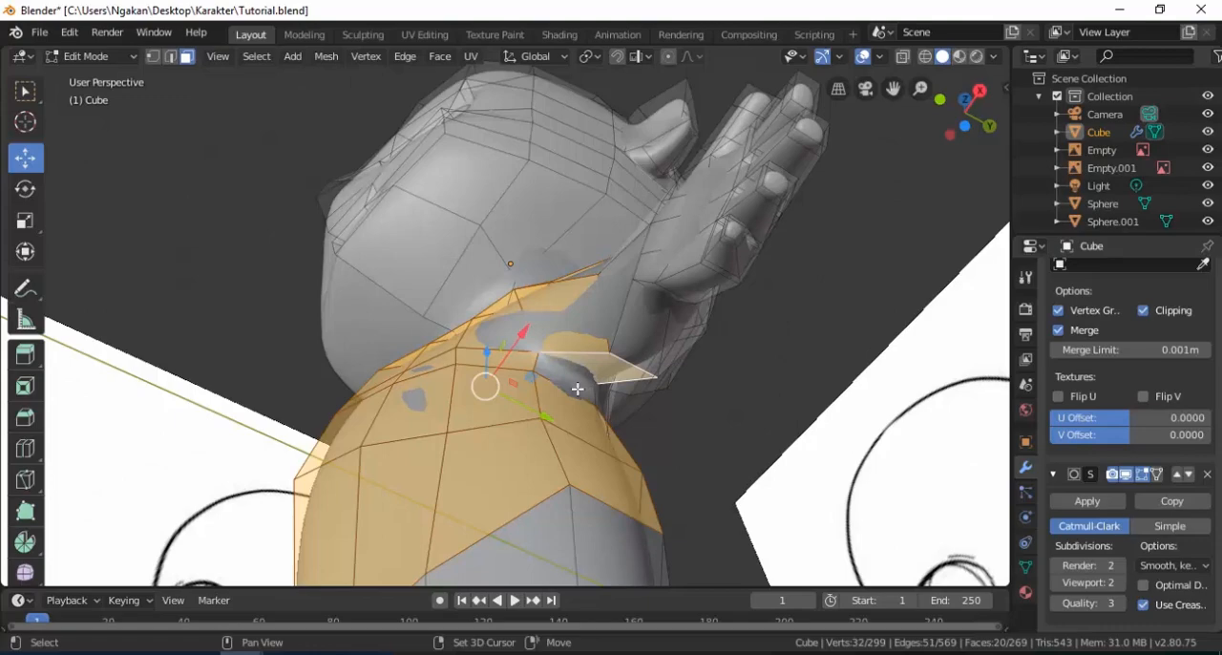
Add the faces of the back and rear upper arm, down to the hips, to the selection.
middle_click_drag(596, 383, 442, 388)
left_click(506, 218, "shift")
left_click(501, 151, "shift")
left_click(598, 184, "shift")
left_click(619, 226, "shift")
left_click(686, 214, "shift")
left_click(728, 198, "shift")
left_click(730, 165, "shift")
left_click(670, 178, "shift")
left_click(796, 256, "shift")
left_click(823, 330, "shift")
left_click(718, 271, "shift")
left_click(710, 357, "shift")
left_click(642, 386, "shift")
left_click(618, 287, "shift")
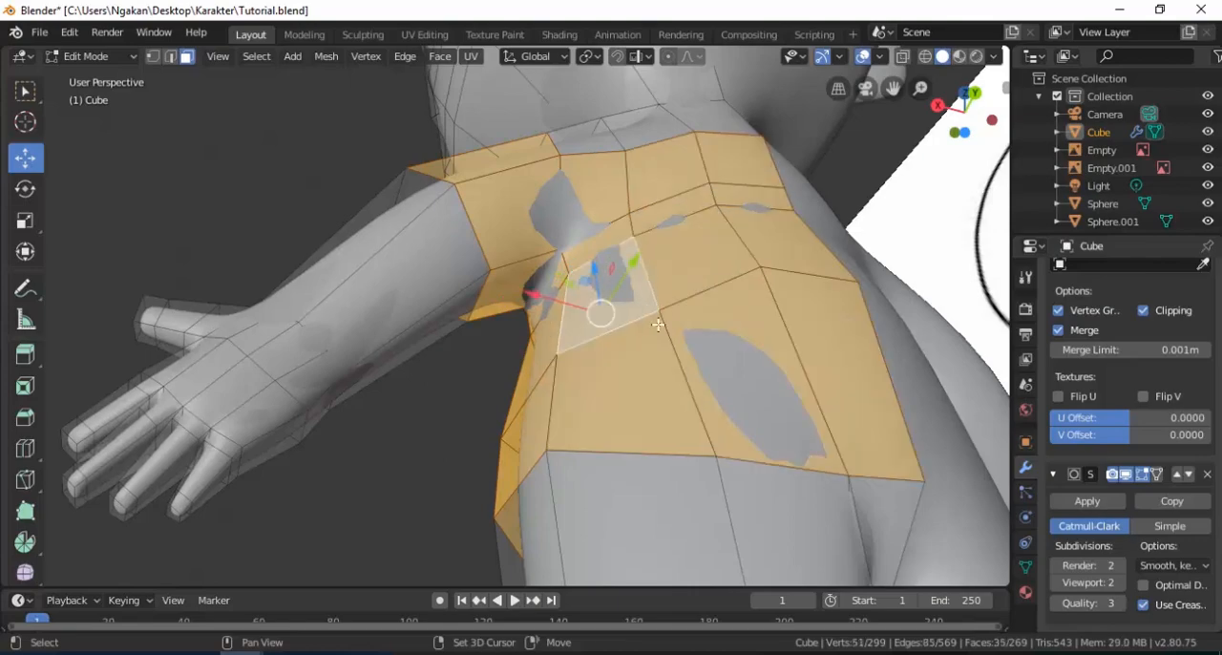
middle_click_drag(619, 272, 640, 334)
Complete the shirt-shaped selection with the remaining upper-back faces and the strip over the shoulder and upper arm.
left_click(645, 198, "shift")
left_click(733, 179, "shift")
left_click(775, 172, "shift")
middle_click_drag(685, 169, 741, 269)
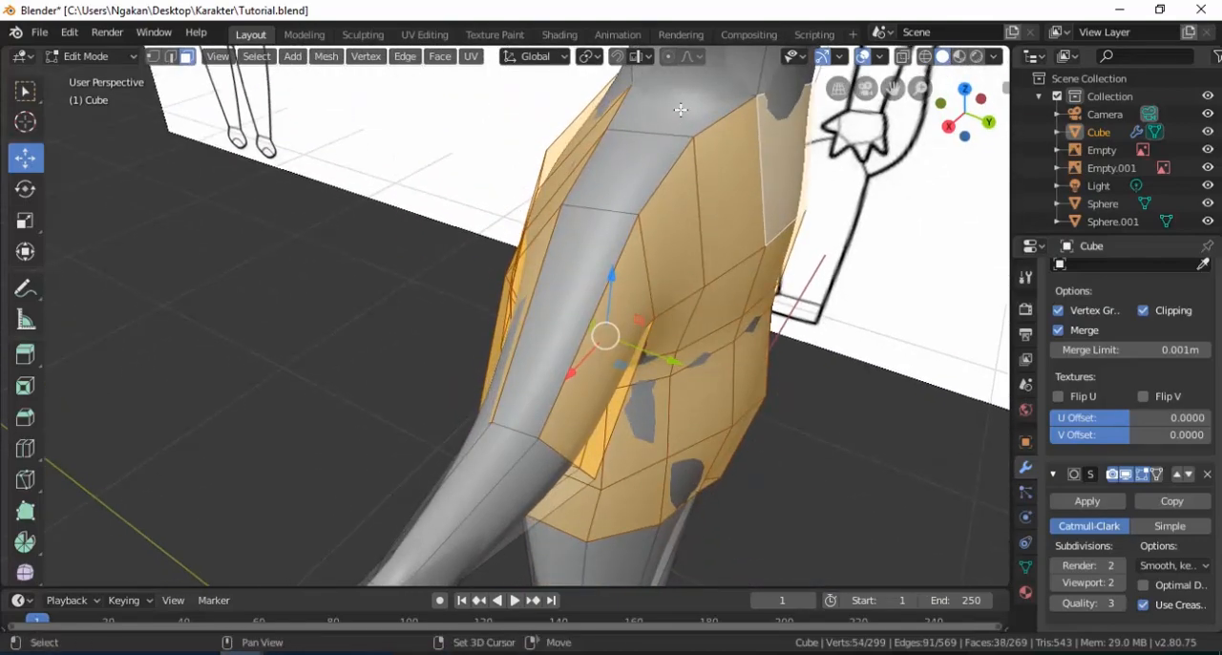
left_click(674, 132, "shift")
left_click(642, 175, "shift")
left_click(591, 260, "shift")
scroll(541, 335, "down", 2)
middle_click_drag(541, 336, 516, 357)
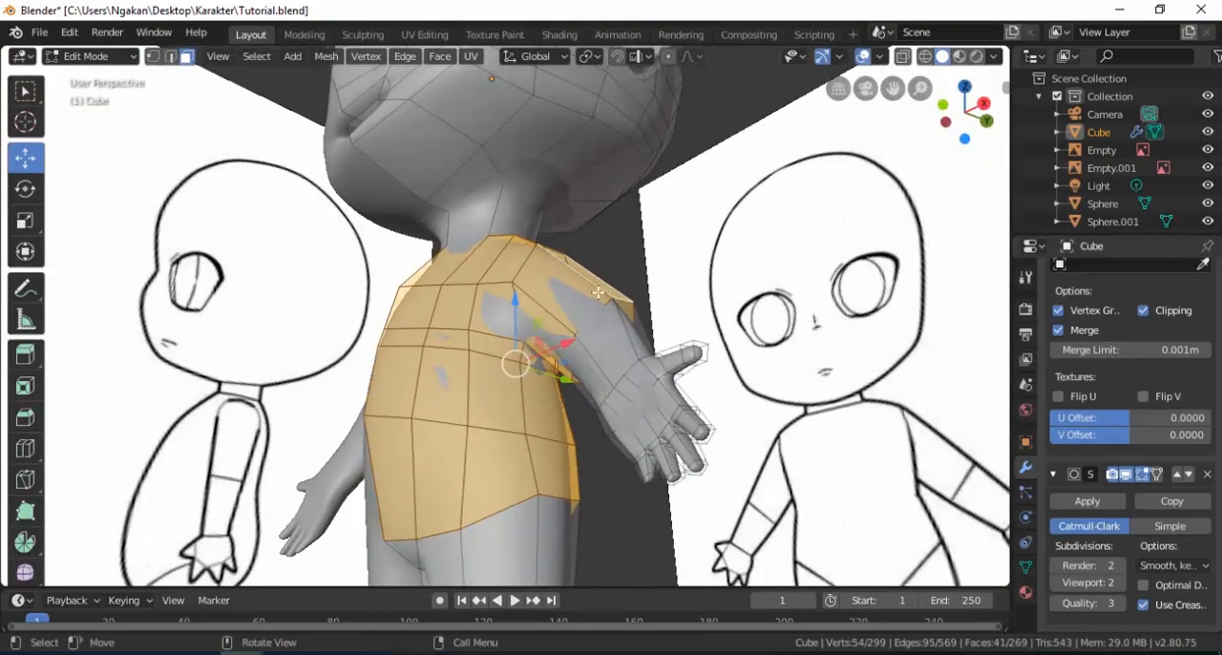
scroll(506, 353, "up", 5)
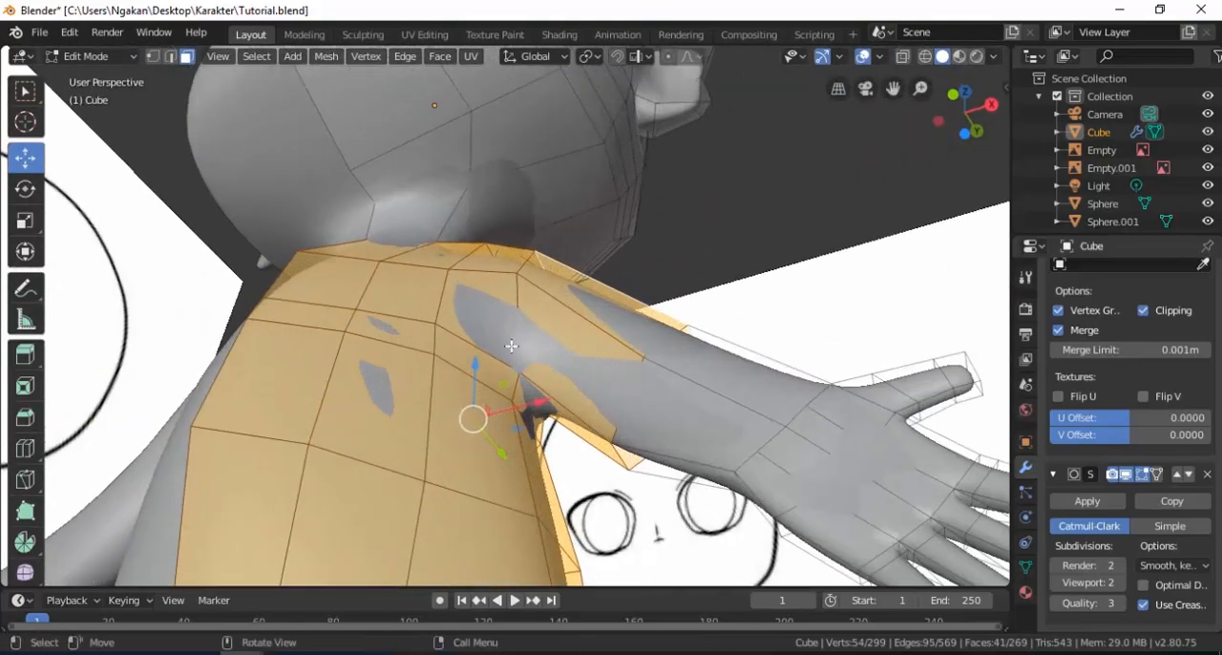
scroll(512, 345, "down", 3)
mouse_move(512, 346)
middle_mouse_down()
mouse_move(516, 435)
mouse_move(452, 354)
mouse_move(467, 365)
mouse_move(503, 356)
middle_mouse_up()
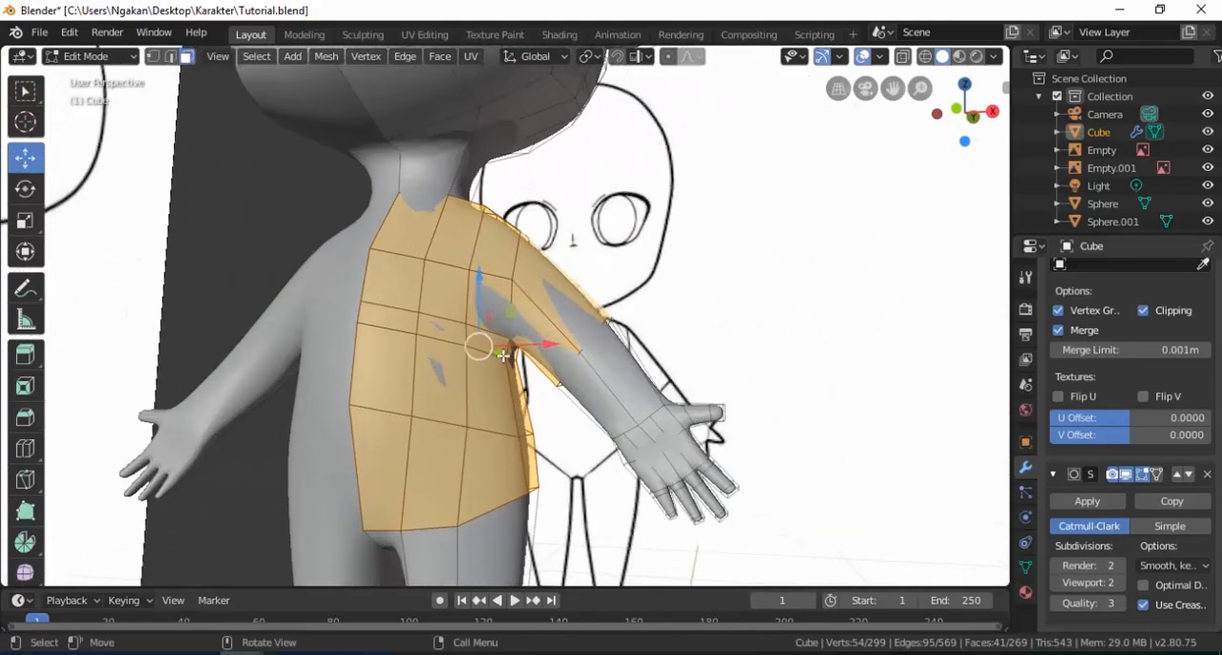
Duplicate the selected faces at a scale of 1.219, separate the copy into its own mesh, and select that shirt object.
key("shift+d")
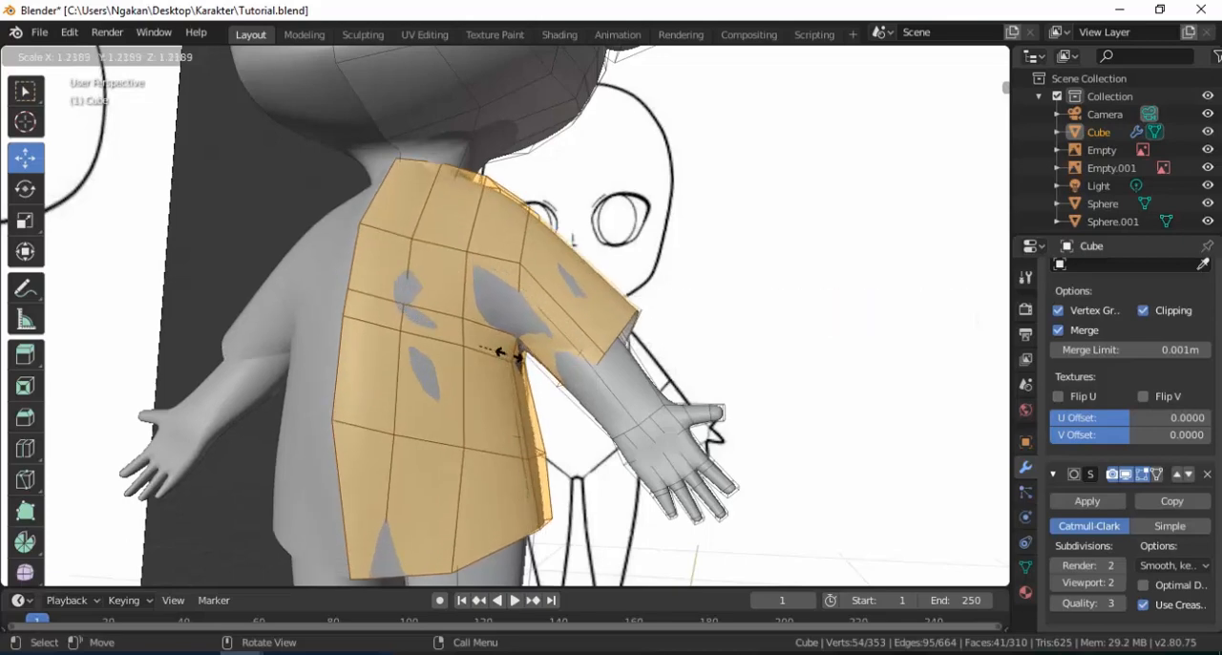
left_click(507, 353)
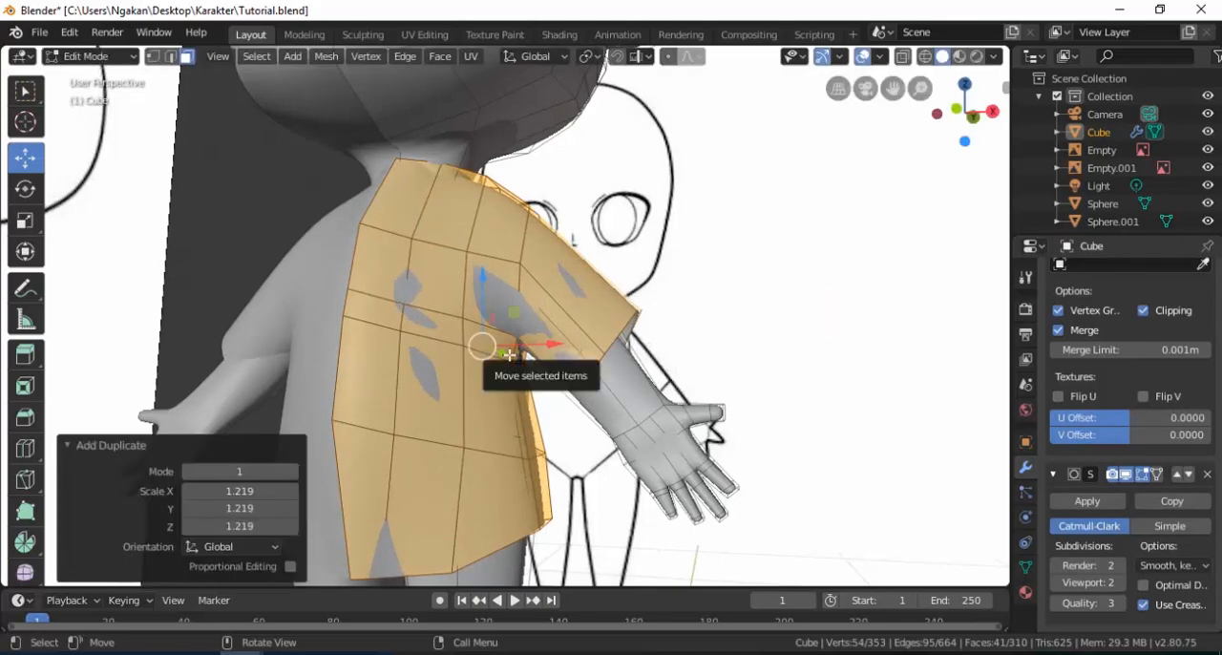
key("p")
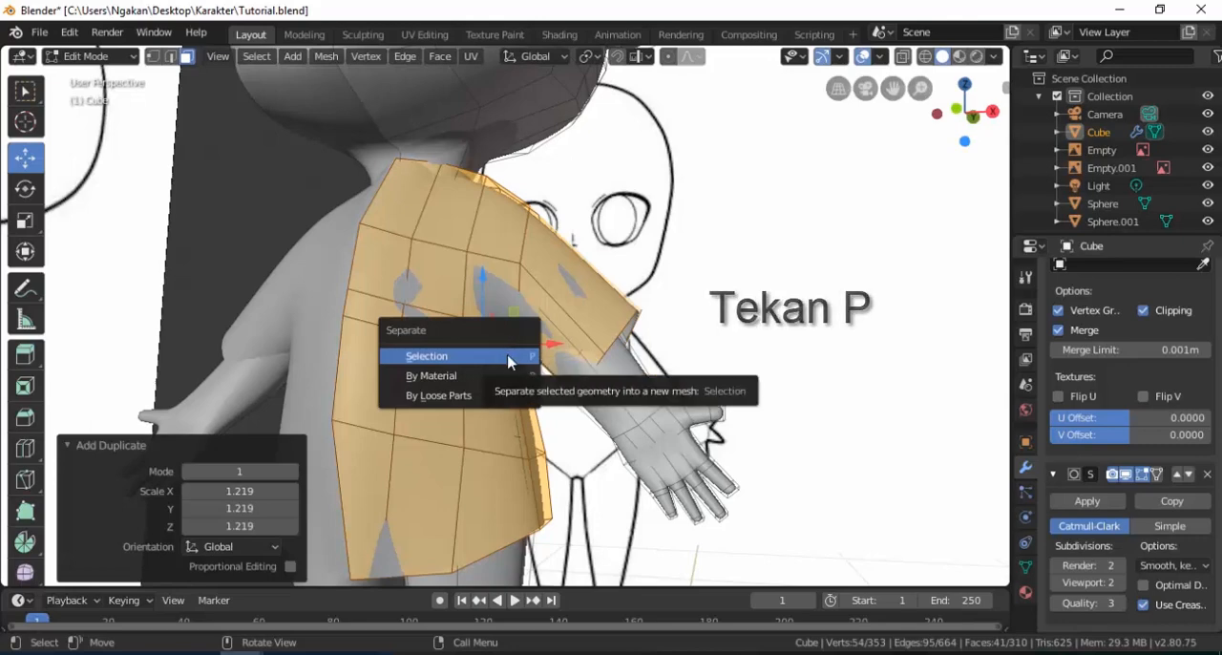
left_click(487, 356)
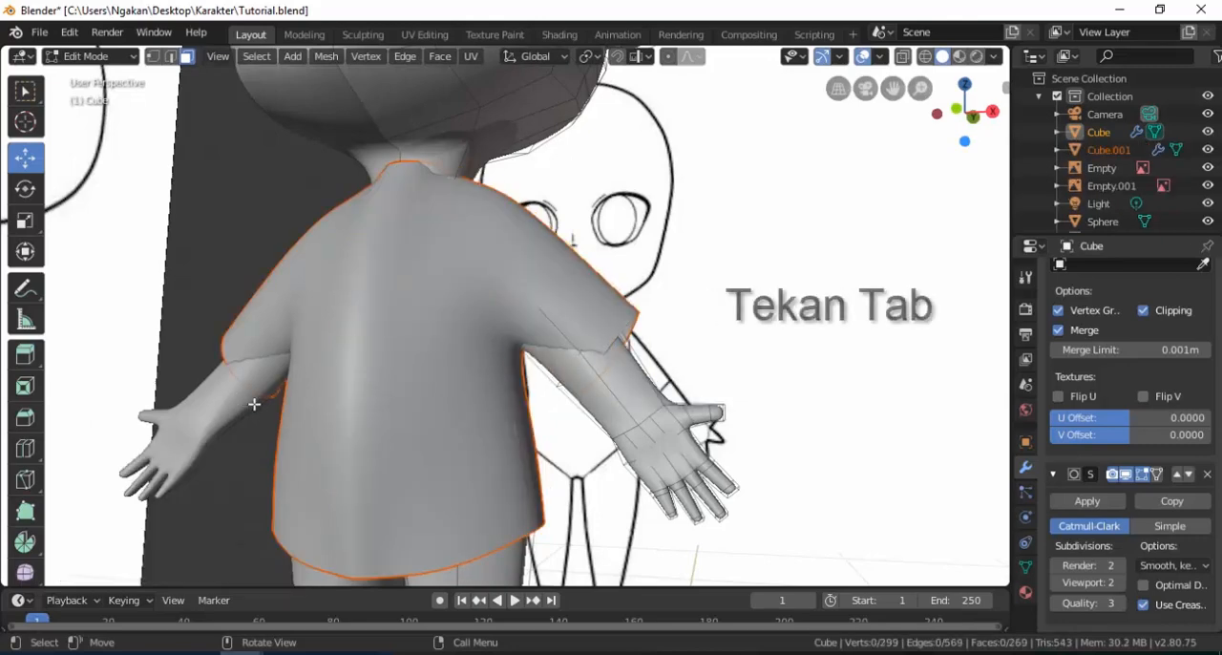
key("Tab")
left_click(432, 322)
scroll(432, 322, "down", 1)
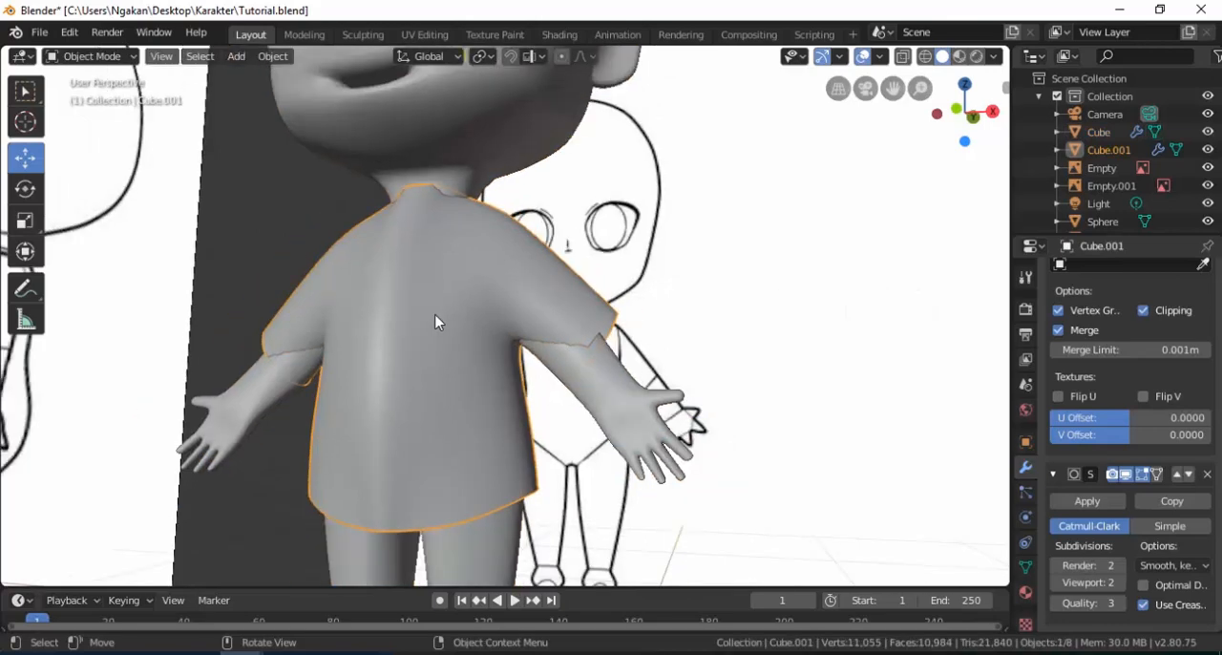
middle_click_drag(452, 318, 50, 161)
scroll(372, 298, "down", 4)
middle_click_drag(408, 294, 399, 332, "shift")
left_click_drag(492, 194, 467, 175)
key("ctrl+z")
Scale the shirt object down slightly so it fits closer to the body.
scroll(471, 329, "up", 2)
middle_click_drag(486, 332, 531, 342, "shift")
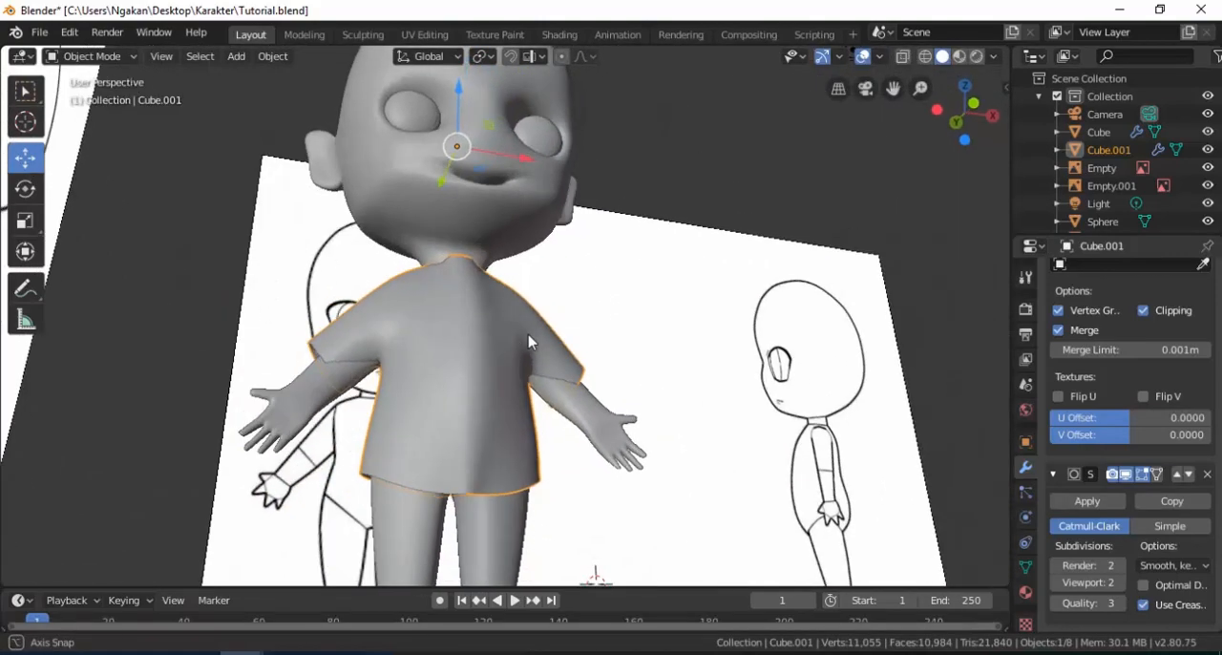
key("s")
left_click(540, 382)
middle_click_drag(540, 382, 516, 363)
Move the edge loop of the shirt's sleeve opening -0.0644 m along X and -0.0558 m along Z to follow the arm.
key("Tab")
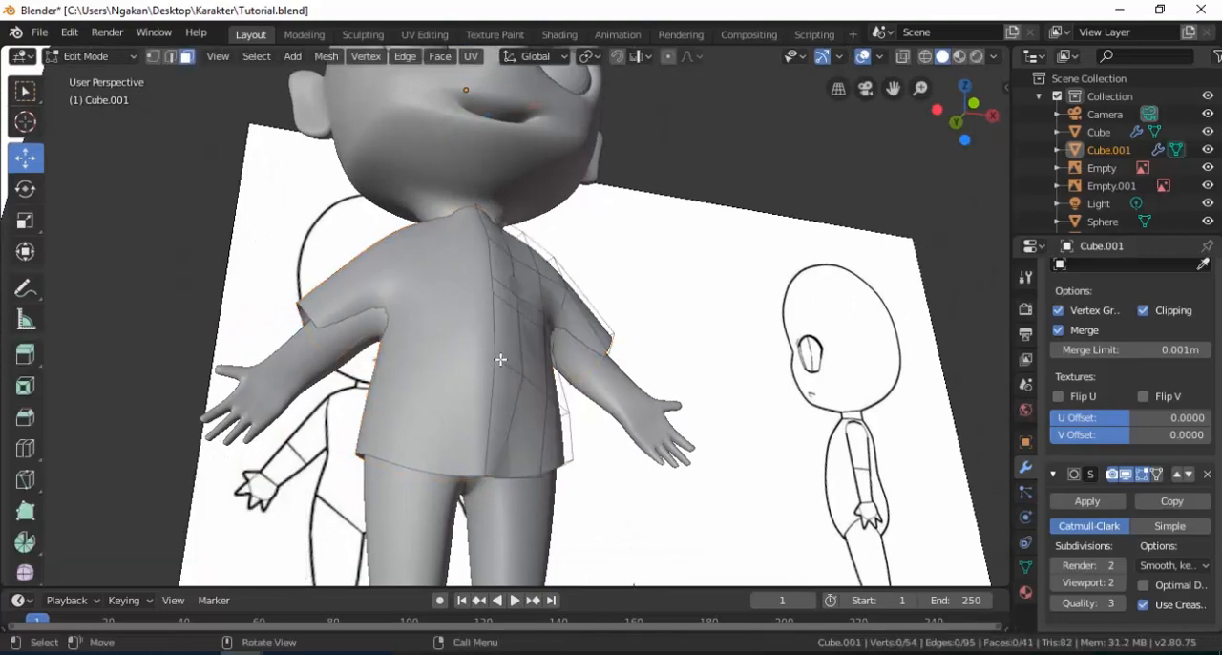
key("KP_1")
scroll(551, 333, "up", 4)
middle_click_drag(574, 361, 528, 324)
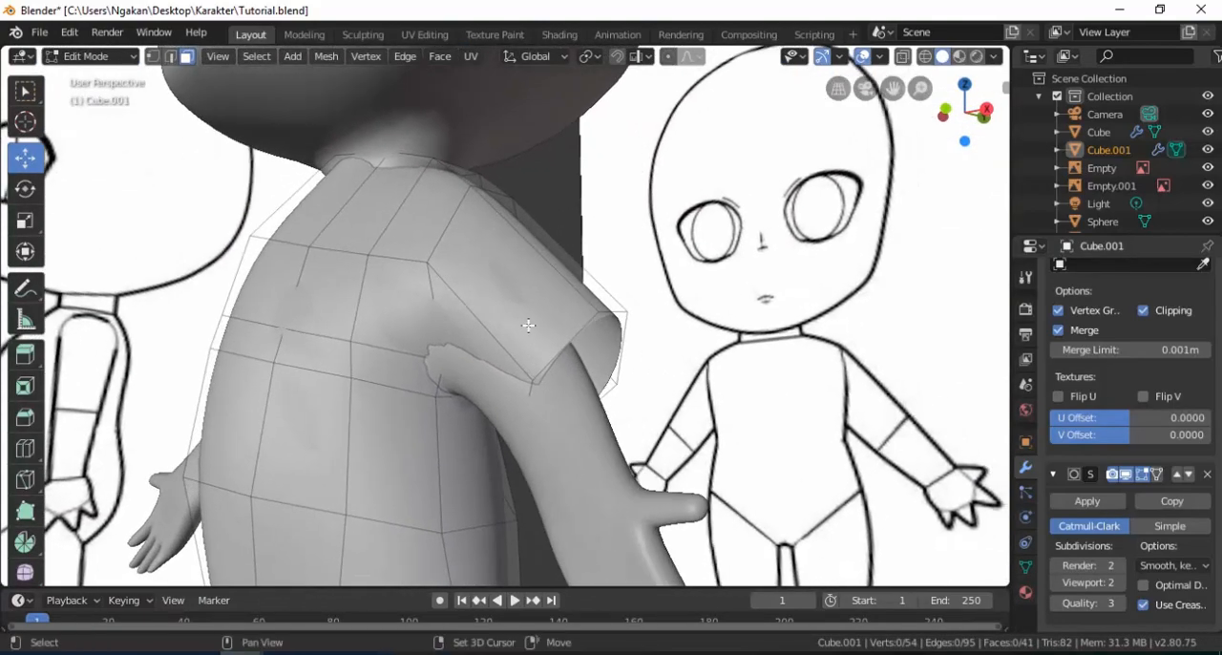
left_click(170, 59)
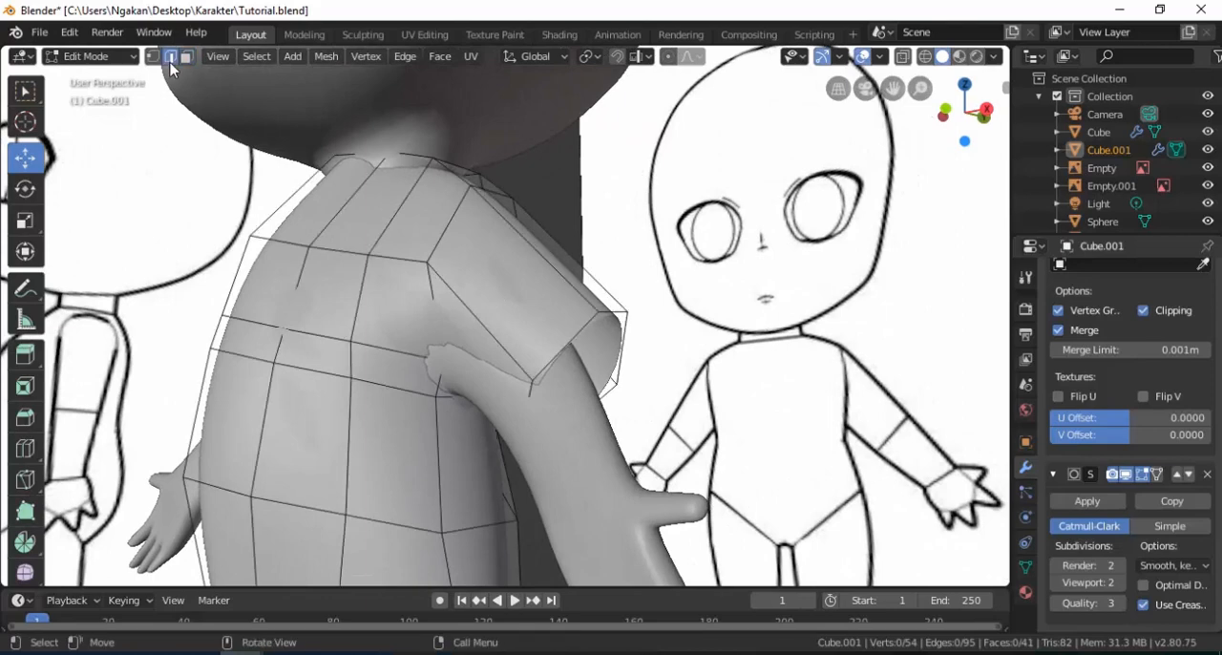
left_click(571, 350, "alt")
key("KP_1")
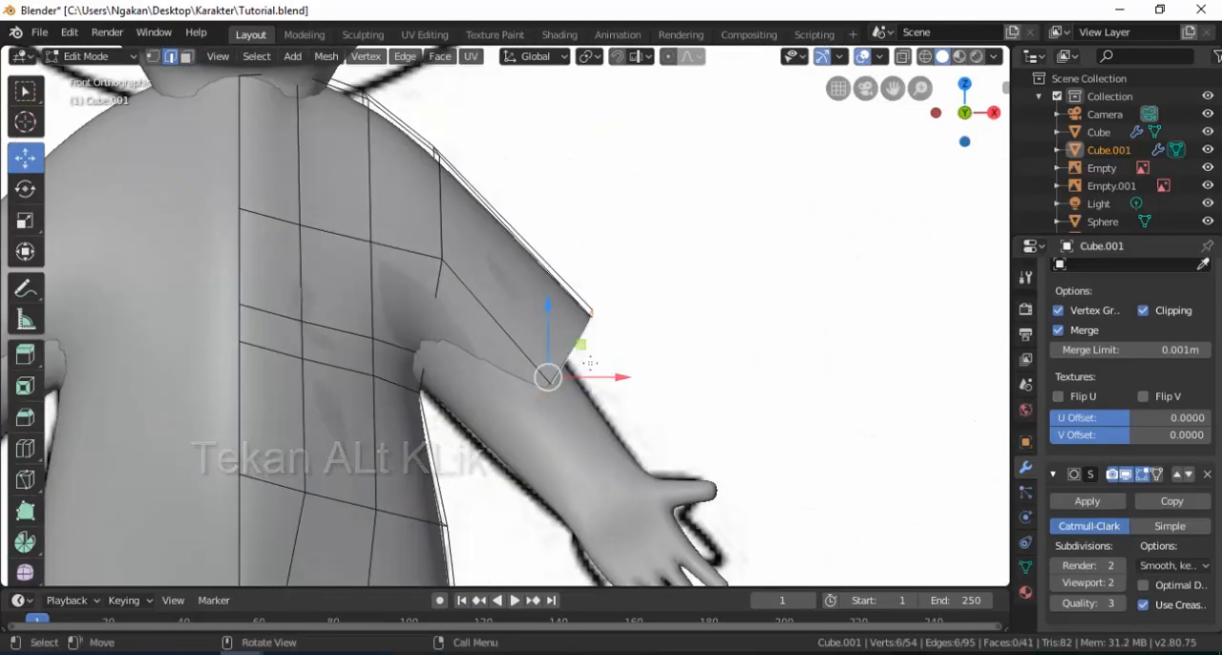
left_click_drag(620, 377, 592, 396)
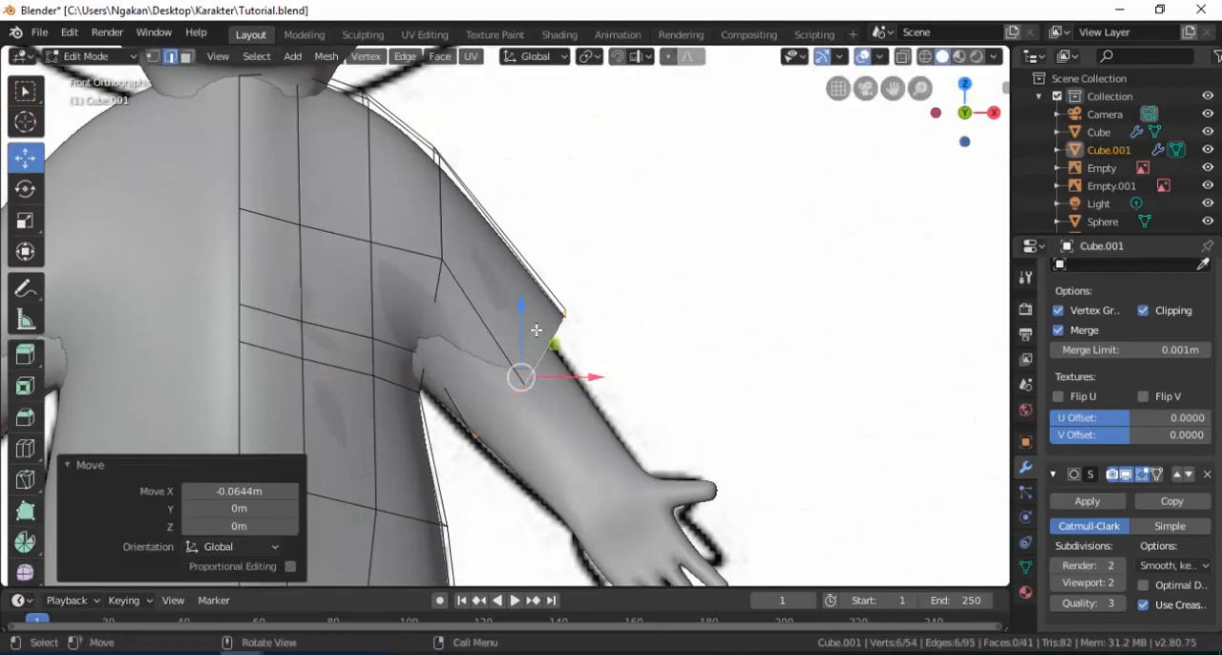
left_click_drag(524, 314, 523, 326)
middle_click_drag(561, 368, 573, 399)
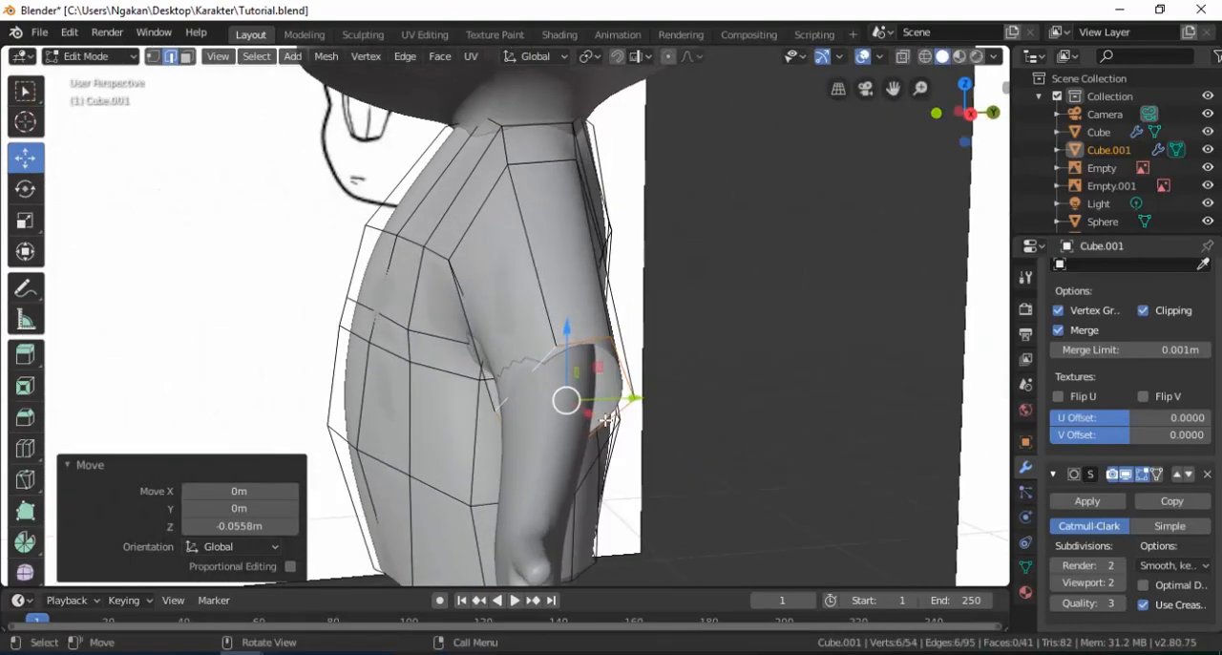
Shift the shirt's sleeve-opening edge loop along Y so it sits evenly around the arm.
key("g")
key("y")
left_click(622, 403)
middle_click_drag(623, 403, 538, 309)
Select the vertices at the shirt's front armpit and move them along Z.
left_click(153, 57)
left_click(544, 298)
middle_click_drag(544, 298, 584, 299)
key("g")
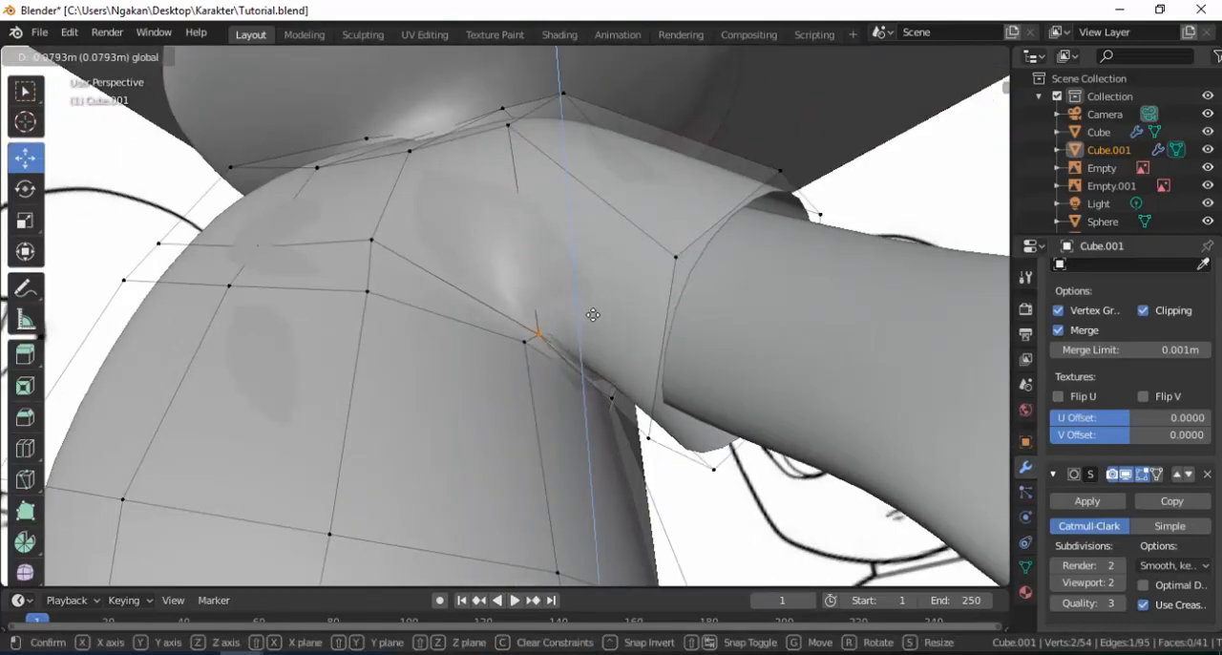
left_click(595, 322)
Select the vertices along the back and underside of the armpit and move them -0.0399 m along Z.
middle_click_drag(595, 322, 518, 290)
left_click(499, 349, "shift")
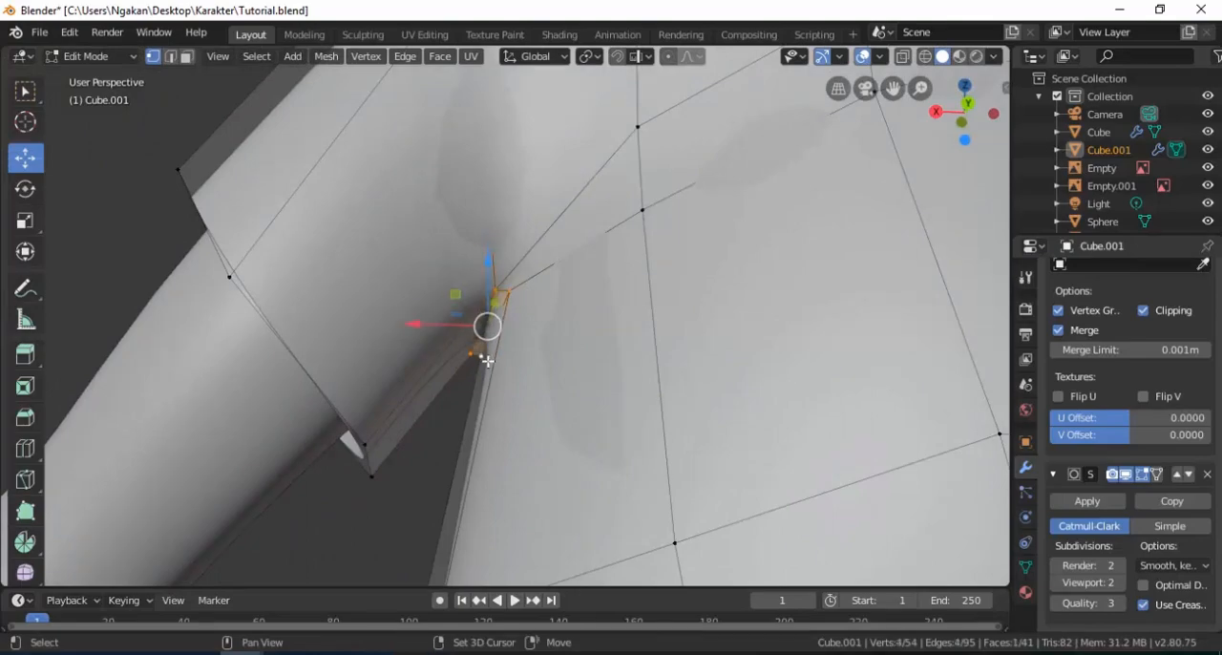
middle_click_drag(537, 356, 679, 348)
key("g")
left_click(595, 337)
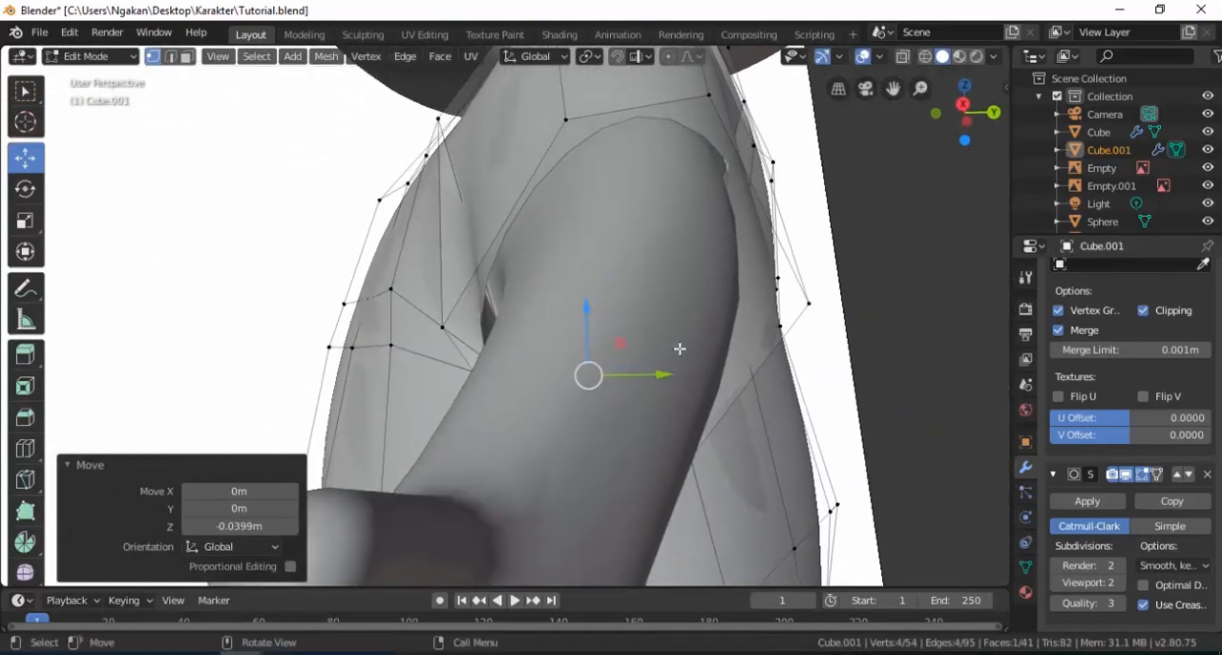
Scale the shirt's sleeve-opening loop down slightly and move it -0.0058 m along Y.
left_click(567, 123, "alt")
key("s")
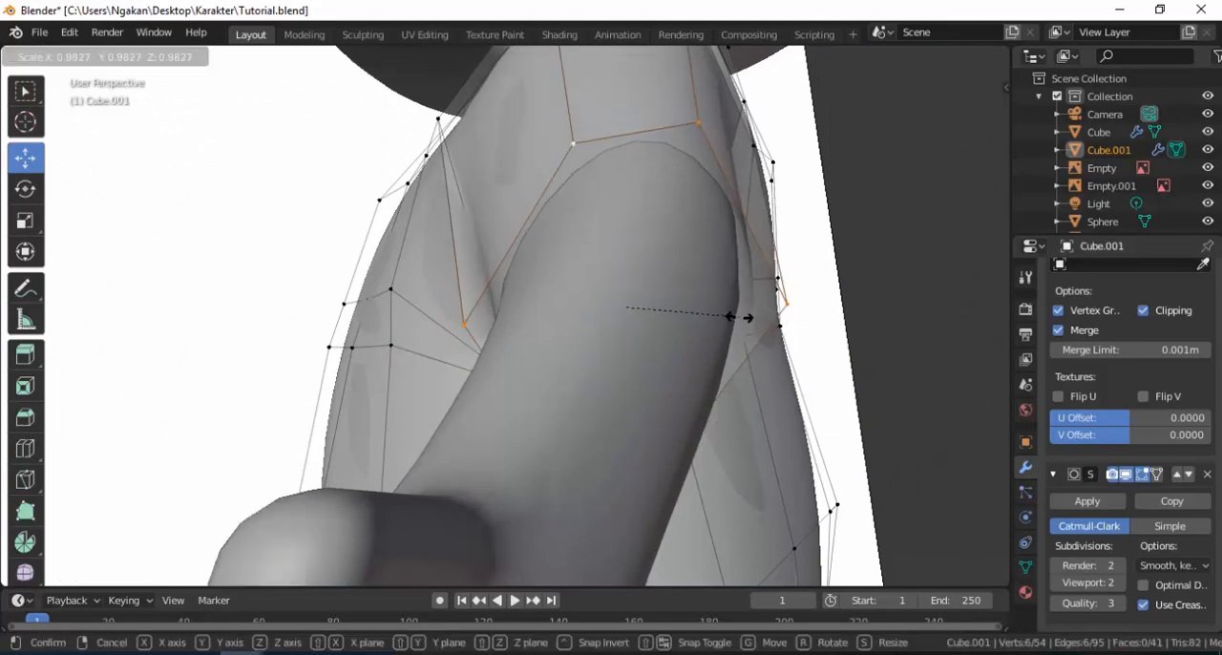
left_click(739, 317)
scroll(573, 317, "down", 2)
middle_click_drag(574, 317, 614, 314)
left_click_drag(683, 308, 680, 307)
Move the front side vertex of the shirt's lower hem -0.0421 m along Y.
middle_click_drag(381, 294, 451, 402)
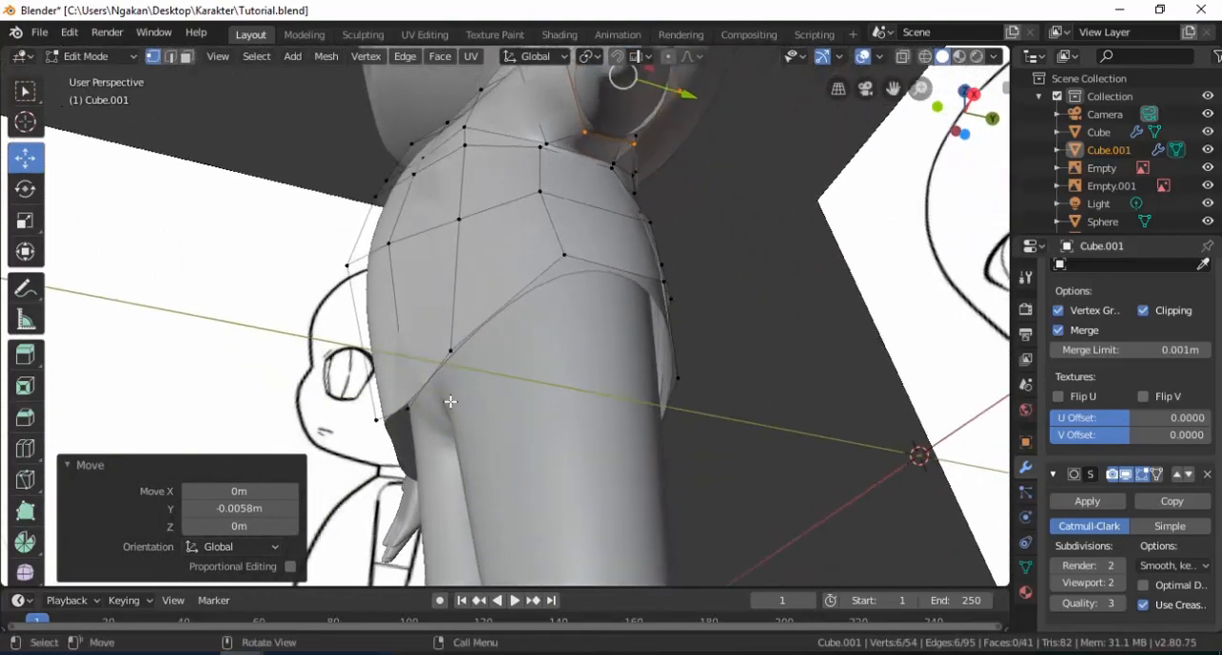
key("g")
key("y")
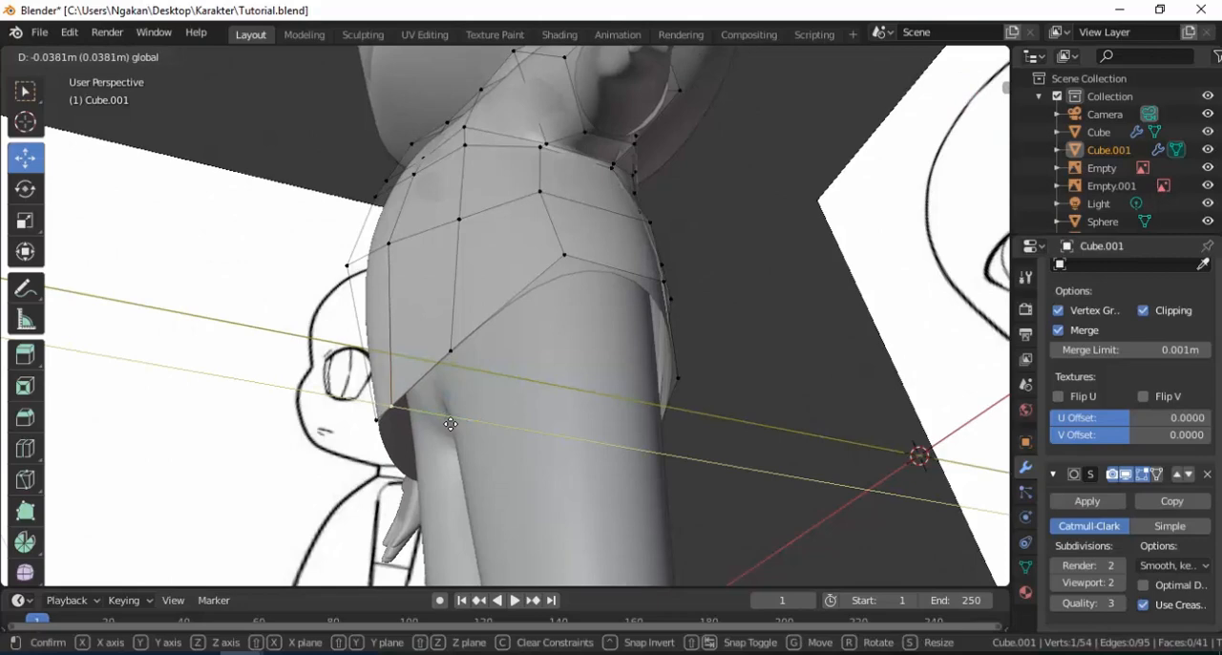
left_click(450, 424)
middle_click_drag(450, 424, 555, 407)
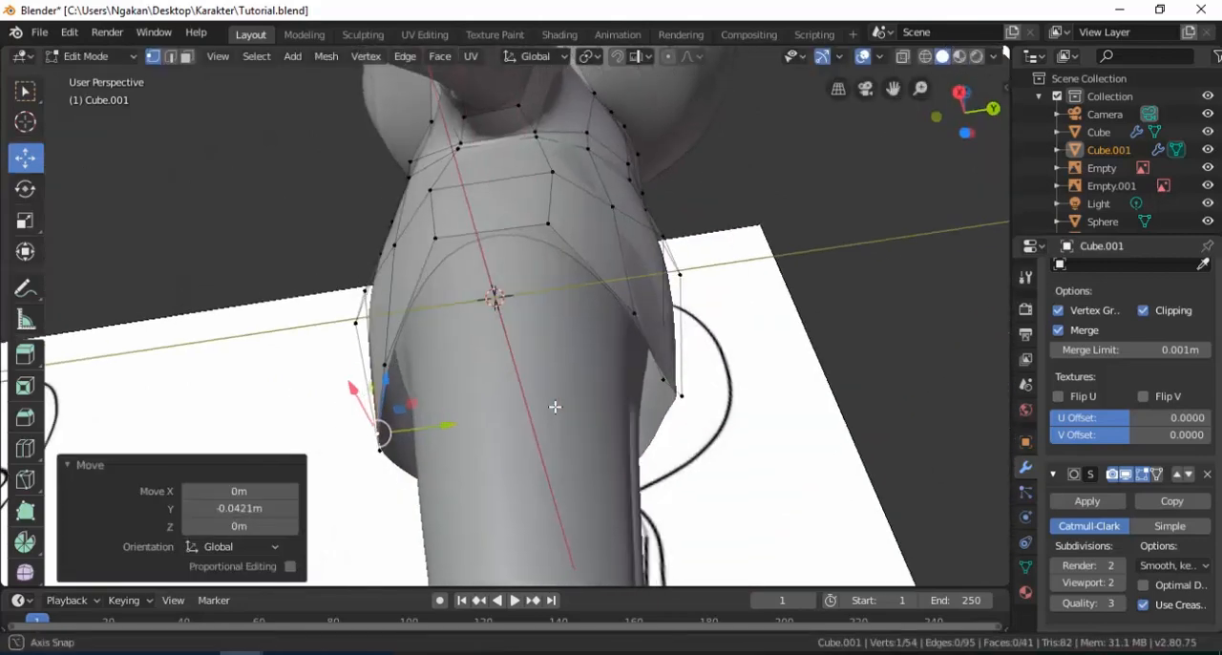
Adjust the back hem vertices of the shirt along Y, finishing with a 0.0606 m shift of the selected pair.
left_click(679, 385)
left_click_drag(713, 360, 728, 357)
left_click(680, 390, "shift")
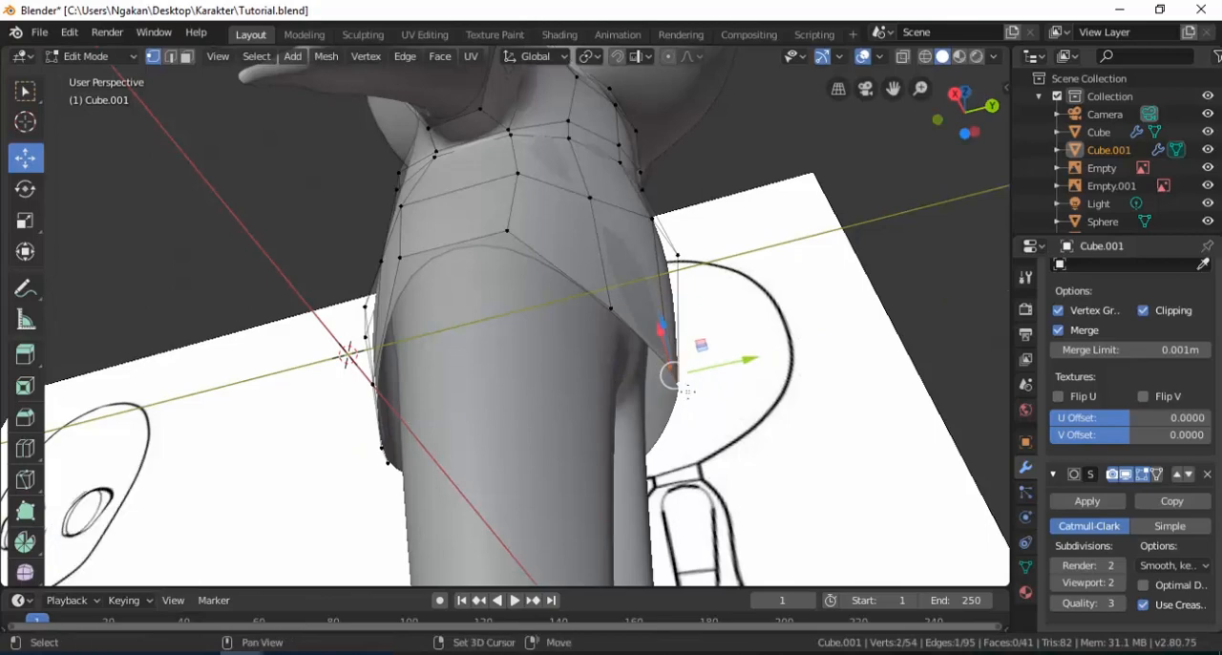
left_click_drag(759, 361, 744, 372)
middle_click_drag(493, 409, 634, 382)
left_click(410, 341)
left_click_drag(434, 379, 463, 386)
middle_click_drag(585, 340, 570, 295)
Move the shirt's neckline loop -0.0479 m along Z and scale it by 1.597.
scroll(579, 324, "up", 2)
scroll(543, 287, "up", 2)
middle_click_drag(570, 295, 538, 264)
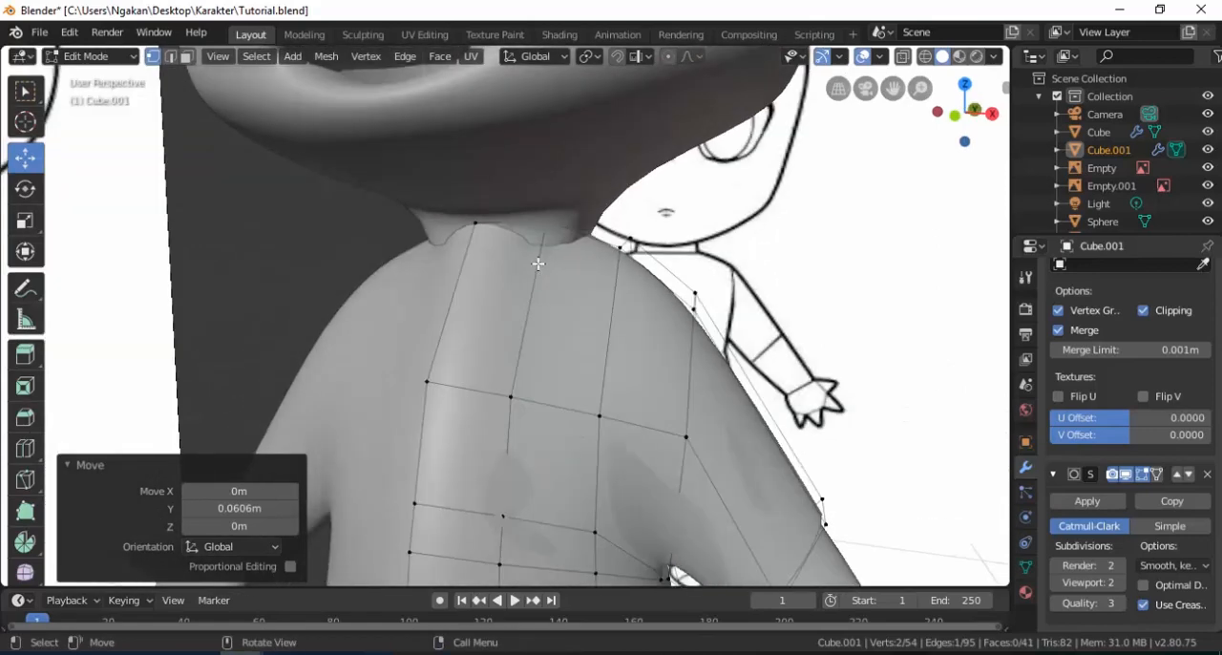
scroll(540, 255, "up", 3)
middle_click_drag(506, 222, 508, 265, "shift")
left_click(471, 220, "alt")
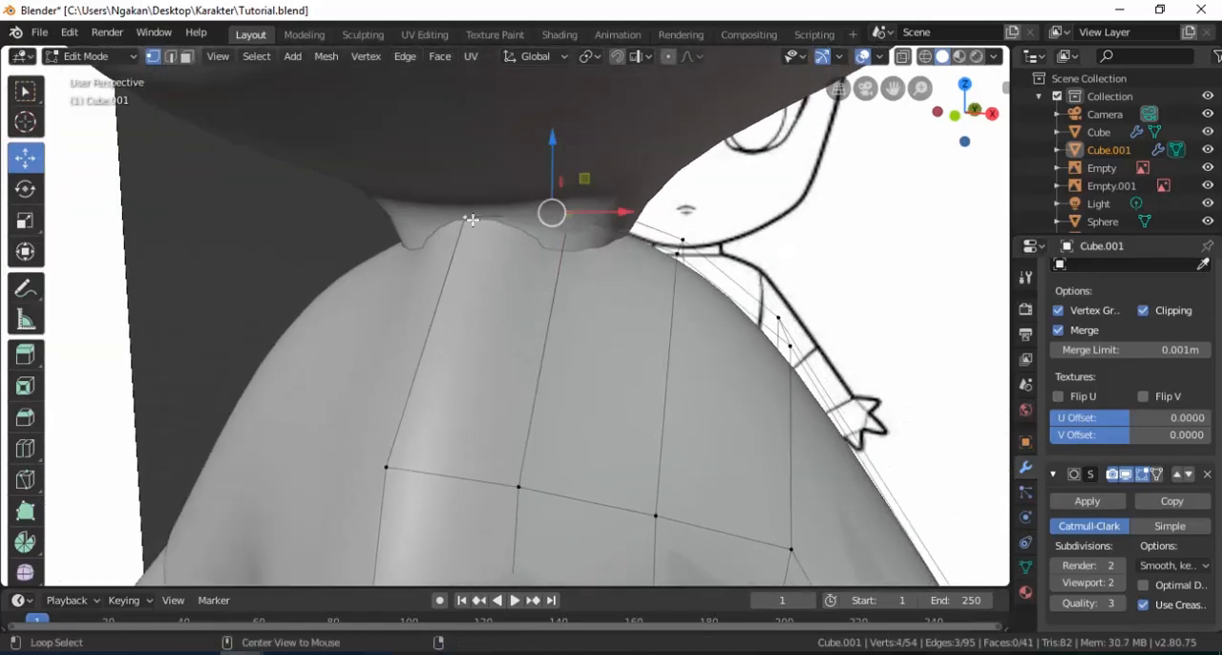
left_click_drag(555, 178, 557, 209)
key("s")
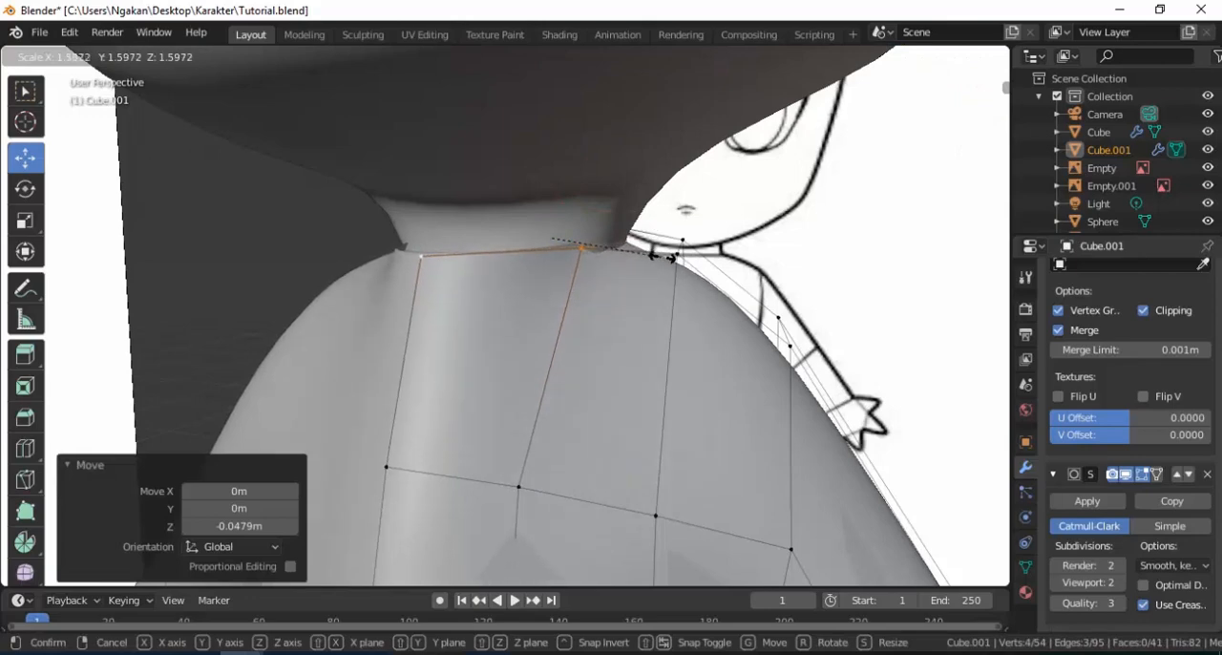
left_click(663, 257)
Scale the neckline loop down along Y so it fits closer around the neck.
middle_click_drag(663, 257, 423, 314)
key("s")
key("y")
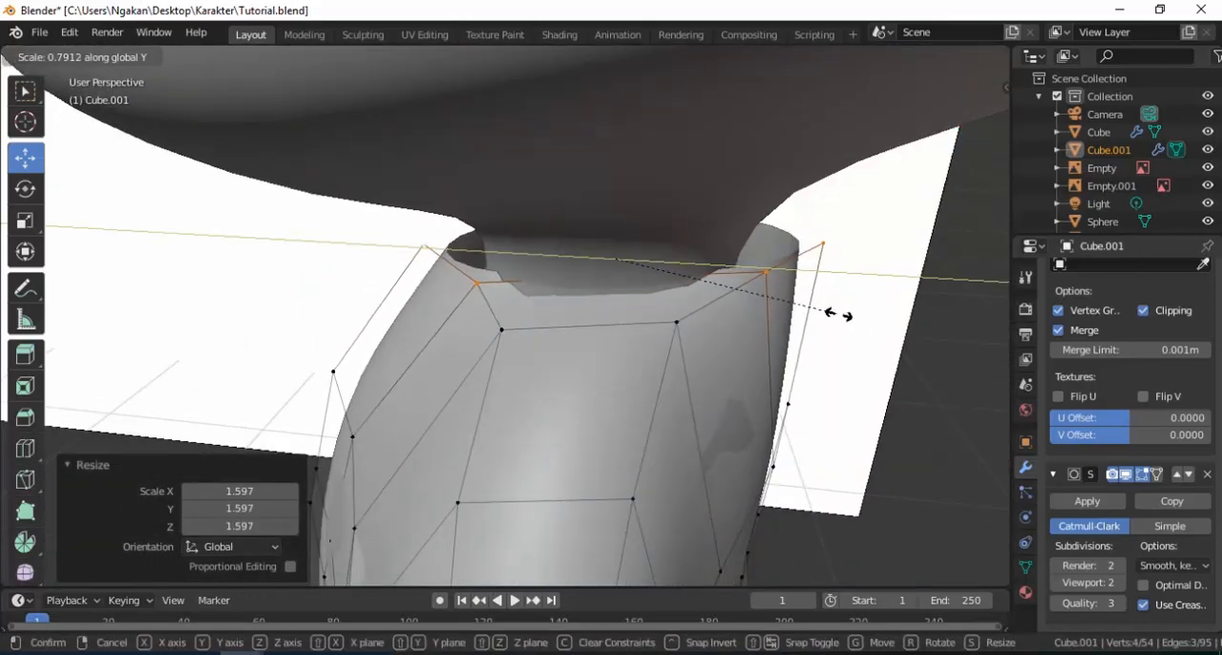
left_click(798, 302)
left_click_drag(707, 264, 698, 264)
Select the front and back side vertices of the neckline and shift them outward along X.
left_click(500, 289)
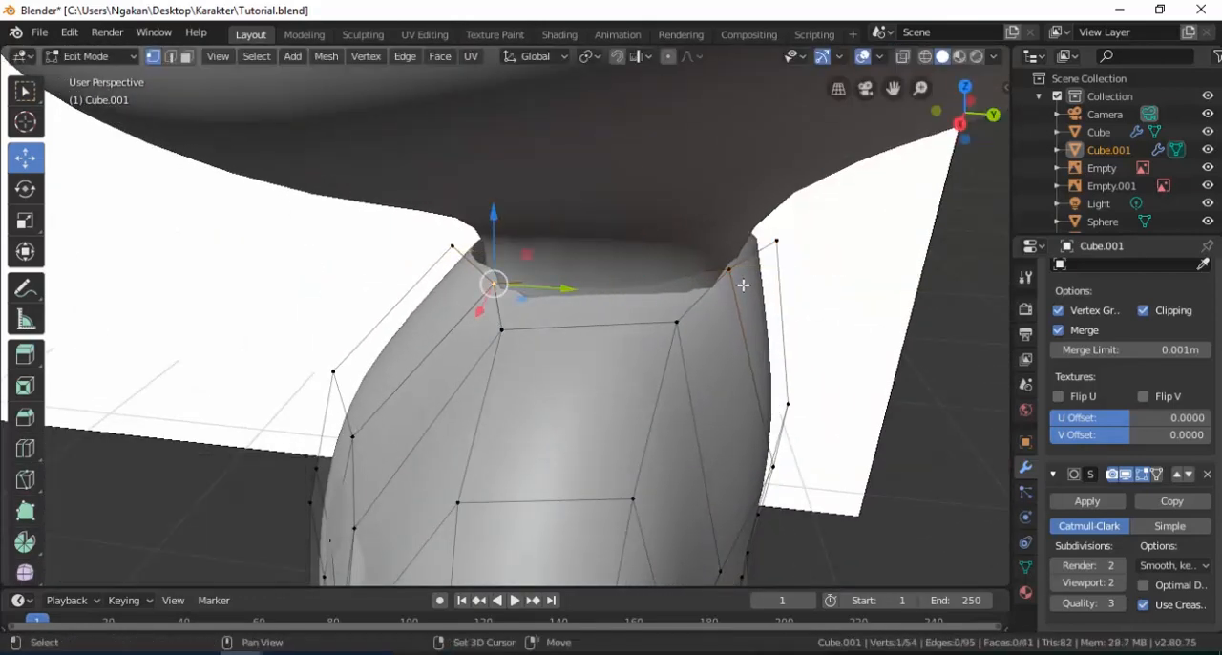
middle_click_drag(638, 334, 712, 250)
key("g")
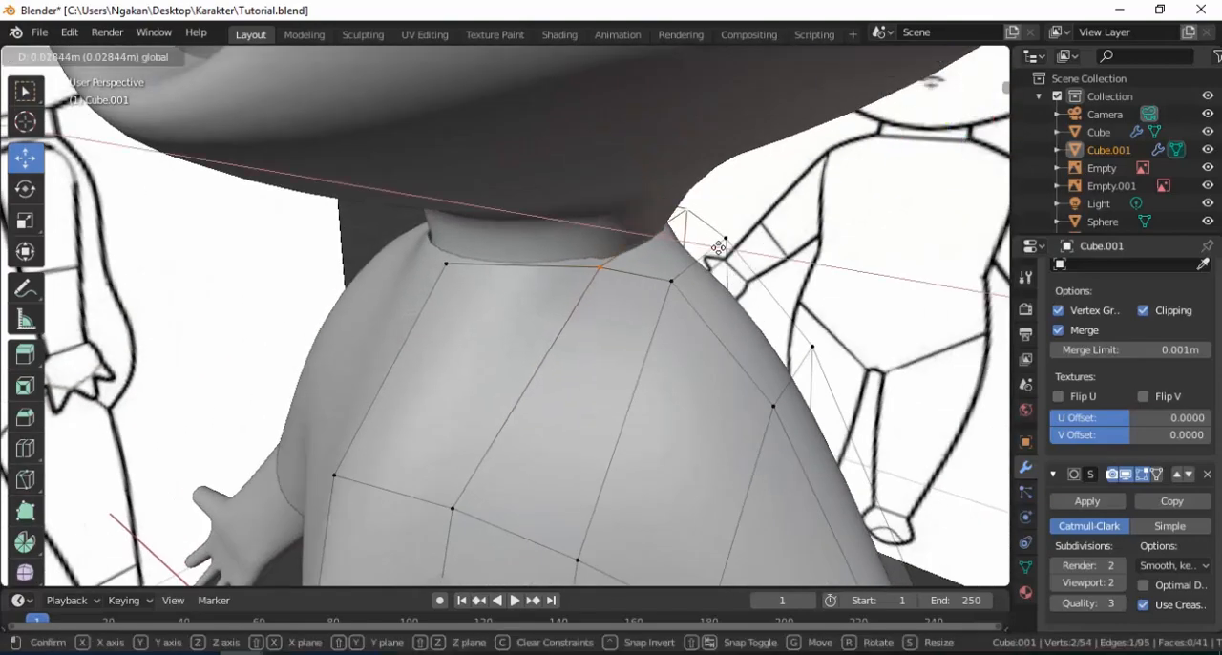
left_click(671, 280)
left_click_drag(733, 256, 812, 281)
Move the shoulder vertices beside the neckline -0.0328 m along Z.
left_click(726, 239, "shift")
left_click_drag(750, 225, 750, 246)
middle_click_drag(703, 305, 546, 282)
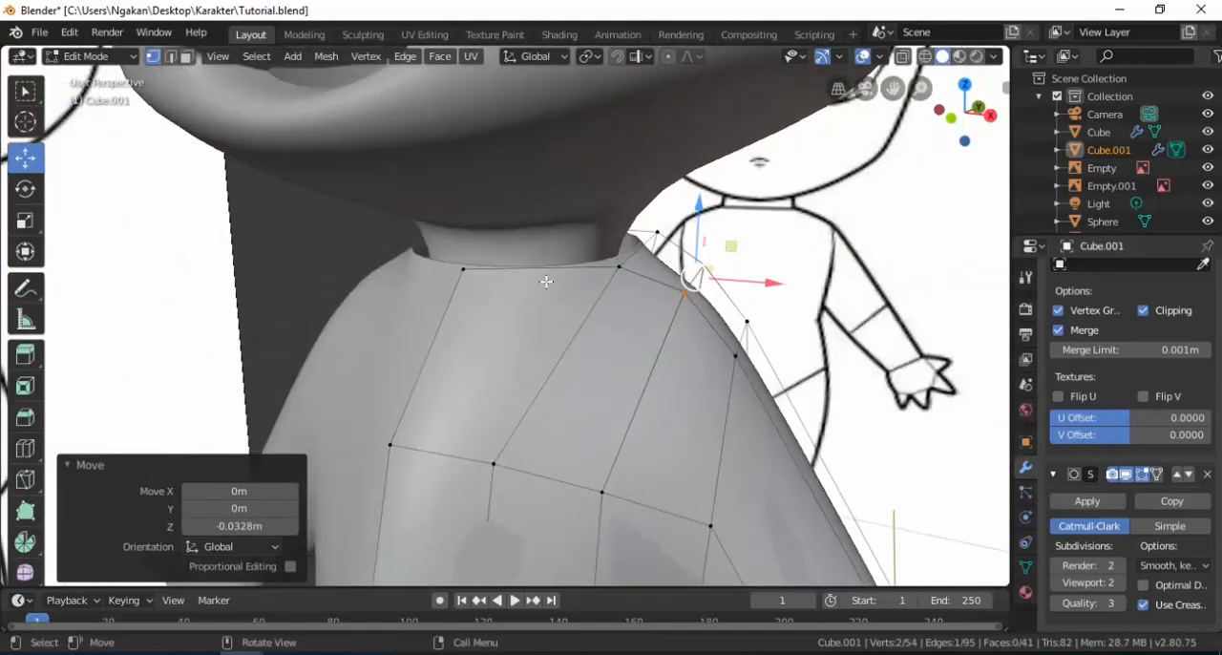
Extrude the neckline edge loop 0.0426 m up along Z and scale the new edge by 1.344.
left_click(464, 273, "alt")
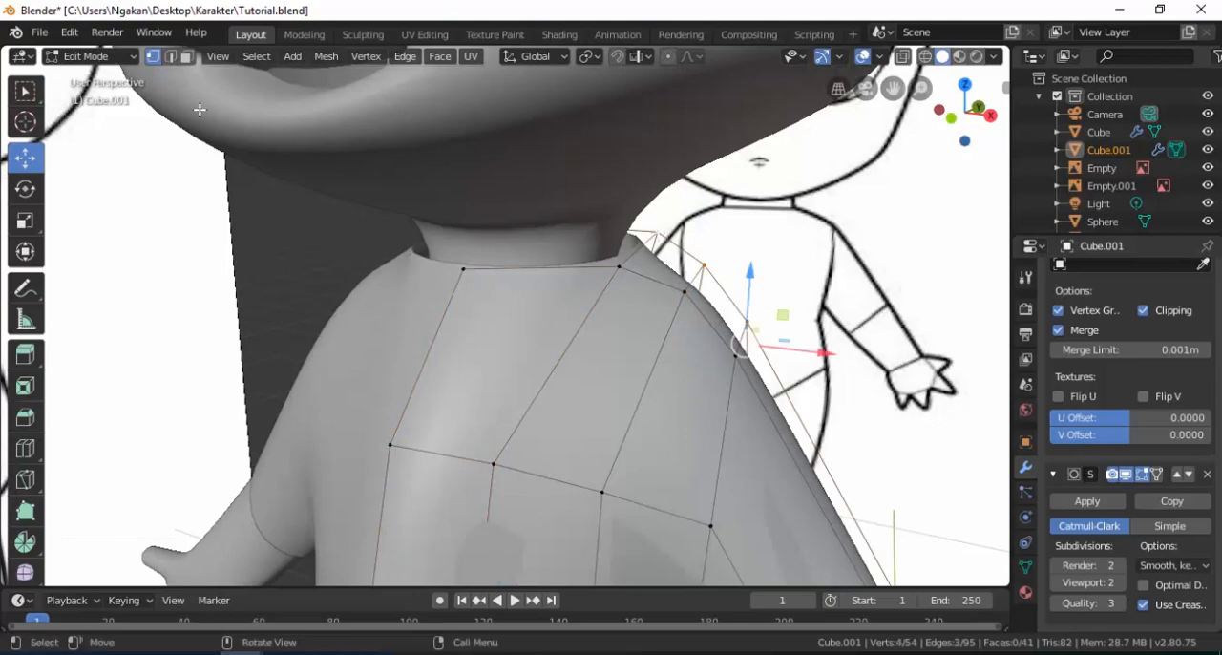
left_click(173, 57)
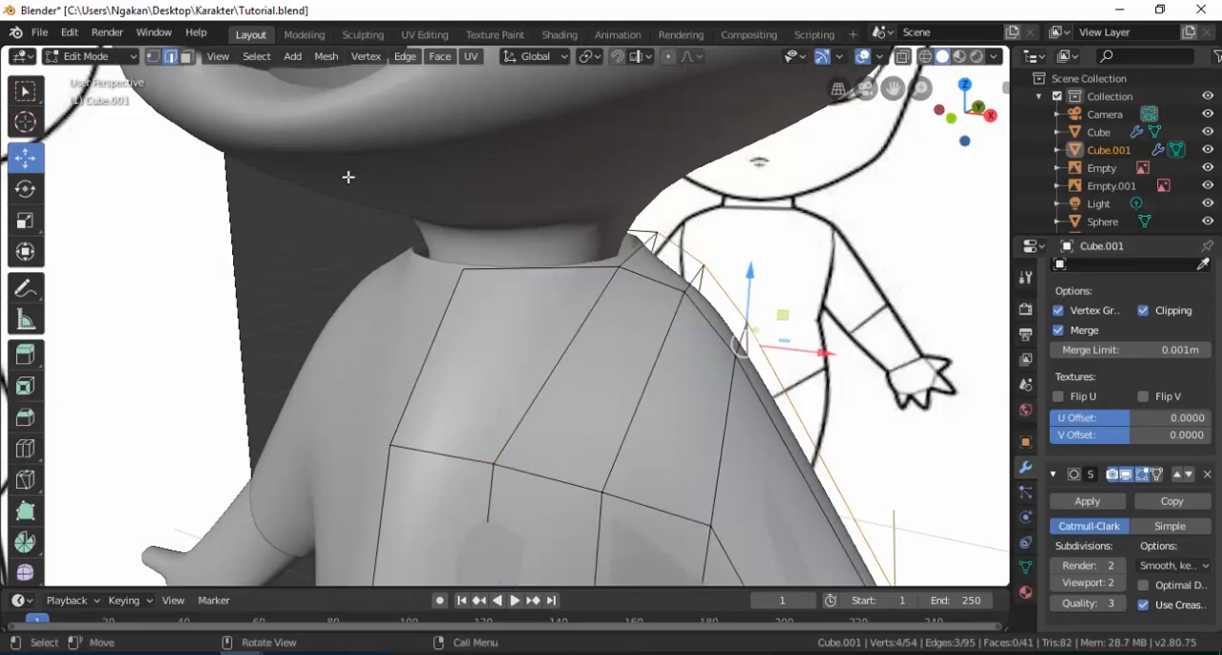
left_click(511, 271, "alt")
middle_click_drag(608, 278, 535, 363)
key("e")
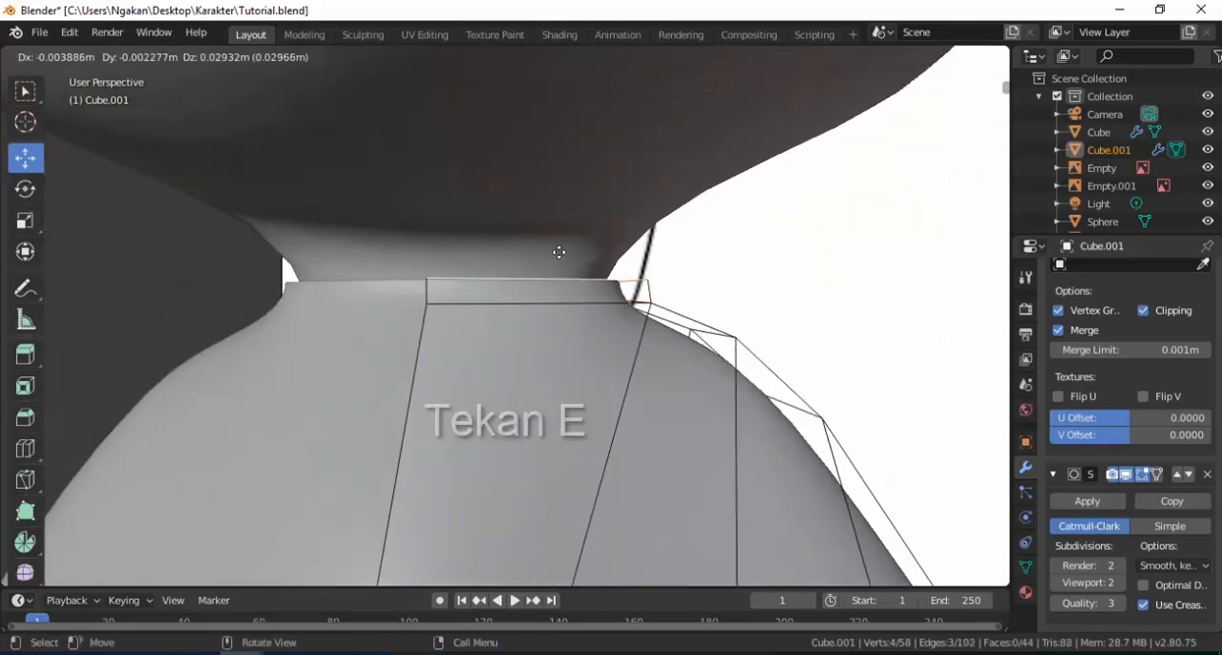
left_click(560, 248)
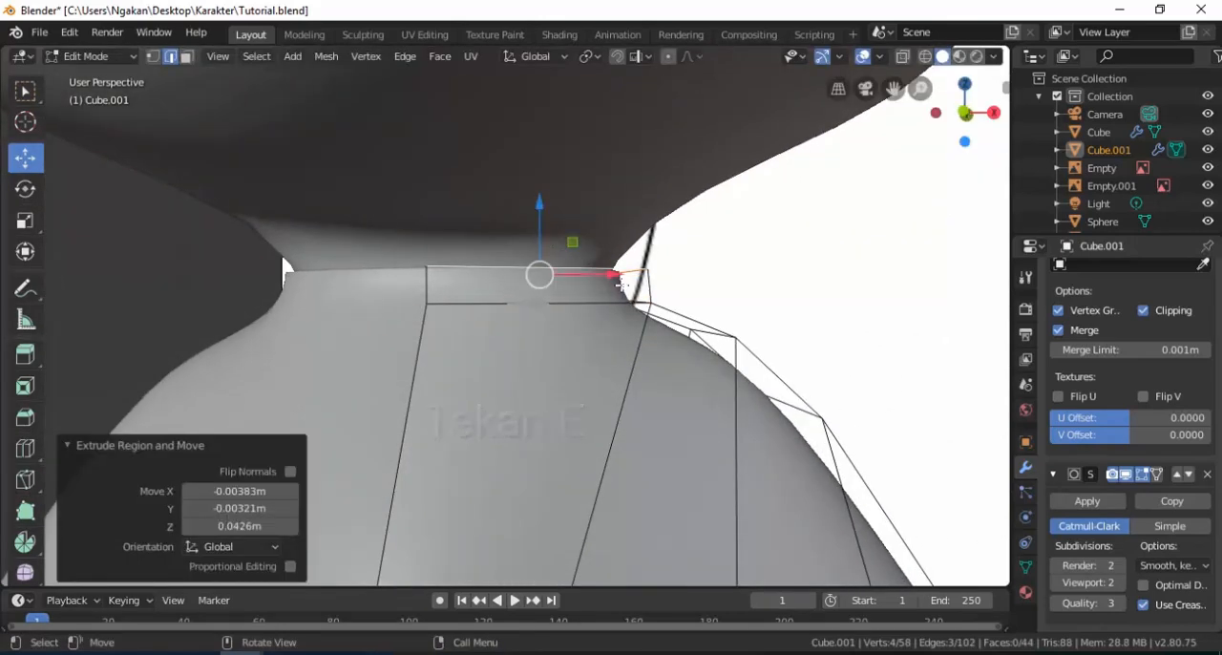
key("s")
left_click(668, 290)
middle_click_drag(668, 291, 657, 331)
Extrude the collar's upper edge outward at a scale of 1.390 and move it -0.0579 m along Z.
key("e")
key("s")
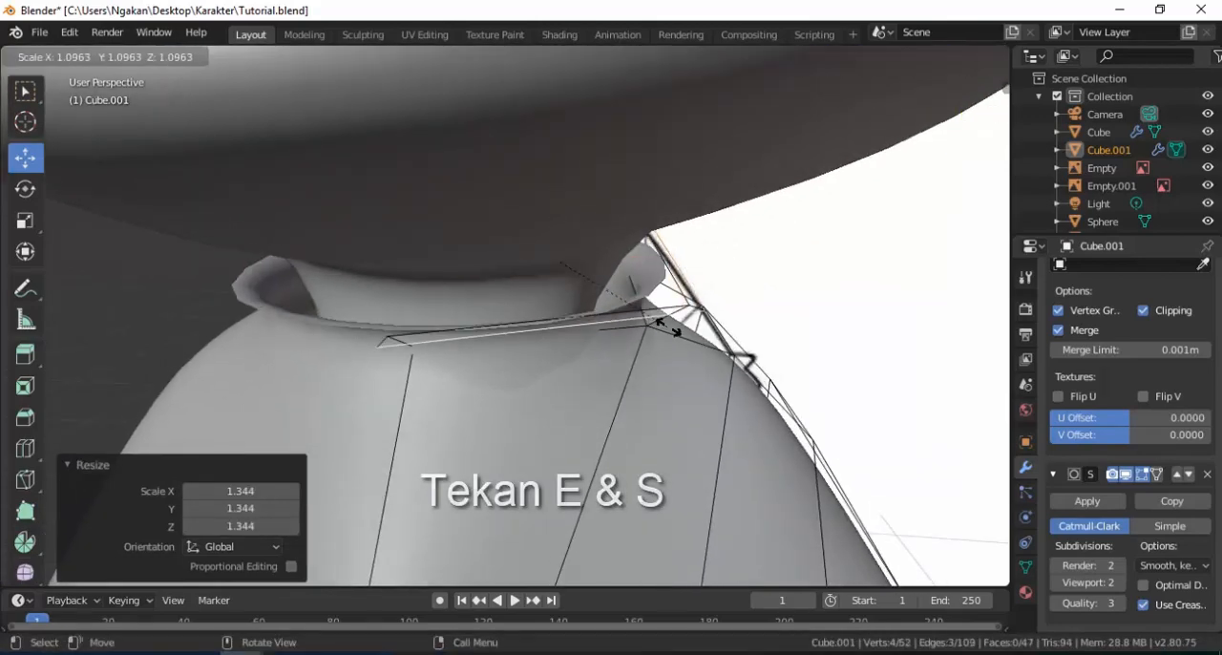
left_click(663, 327)
key("e")
key("z")
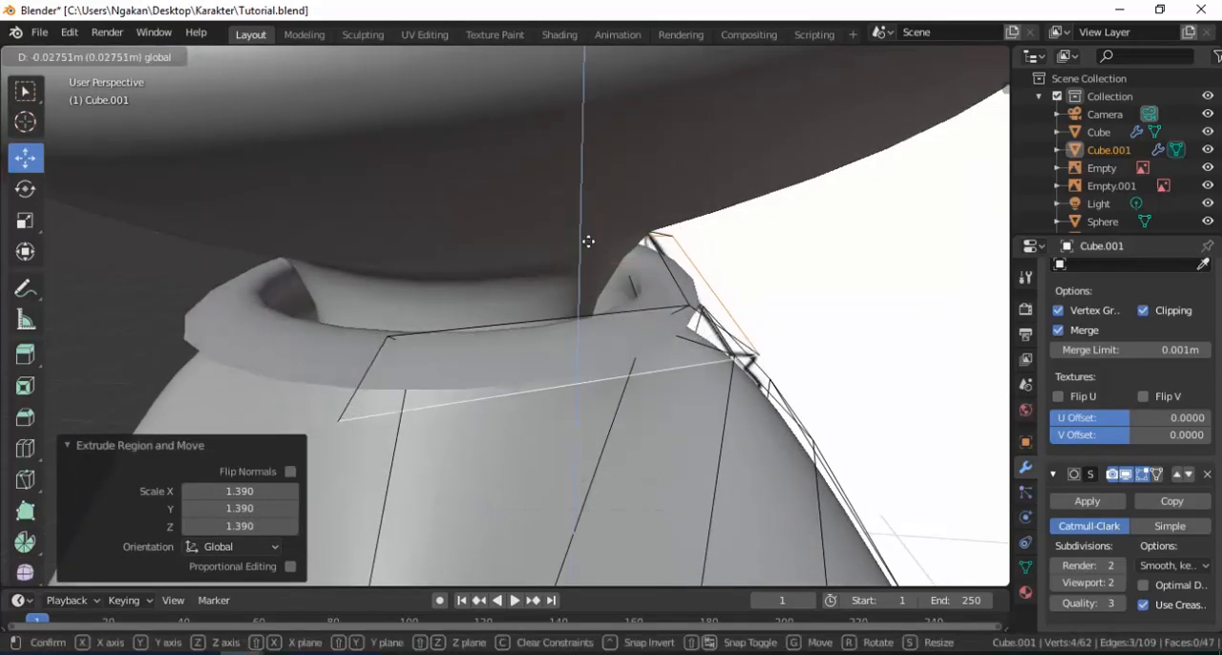
left_click(589, 257)
Turn off mirror clipping, pull the collar's outer front corner sideways, and move its upper front vertex 0.0829 m along X.
middle_click_drag(589, 257, 467, 364)
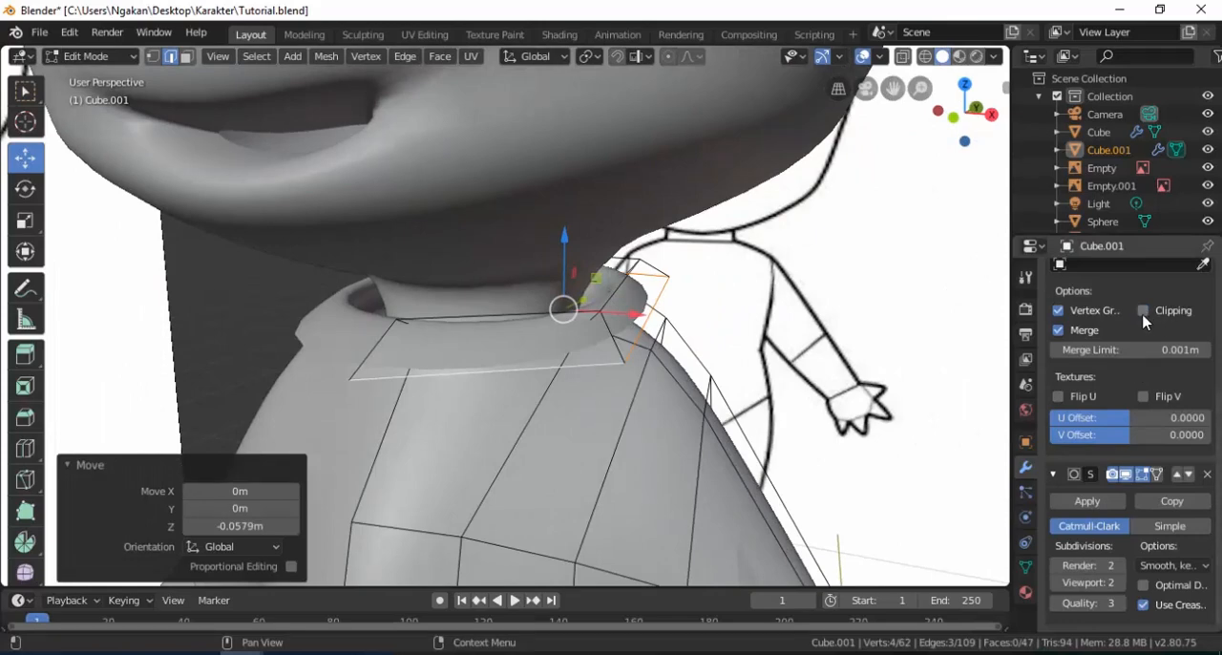
left_click(153, 57)
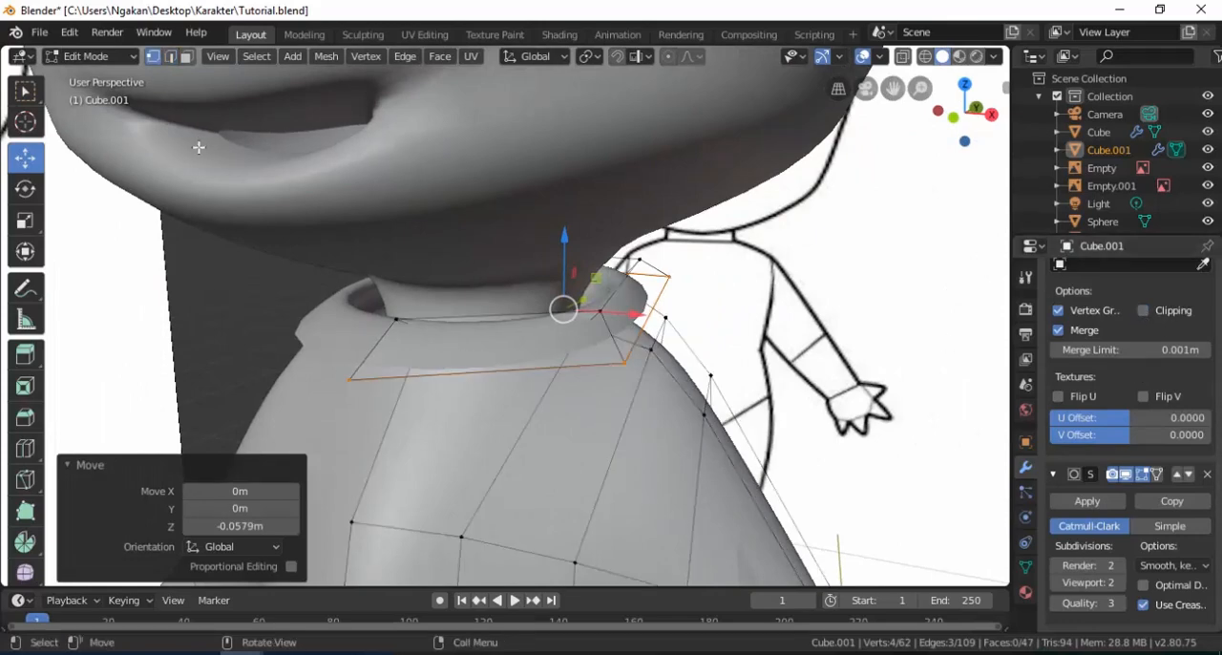
left_click(345, 381)
left_click_drag(405, 391, 460, 390)
middle_click_drag(460, 389, 527, 341)
left_click(518, 282)
middle_click_drag(518, 282, 469, 336)
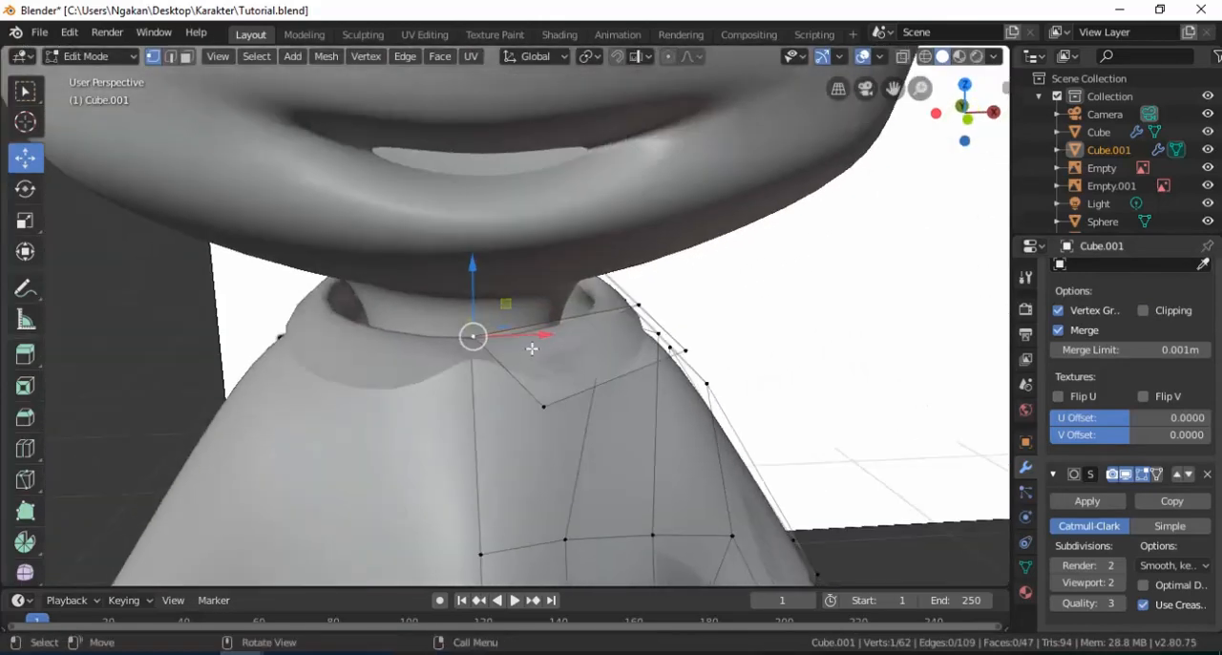
key("g")
key("x")
left_click(500, 371)
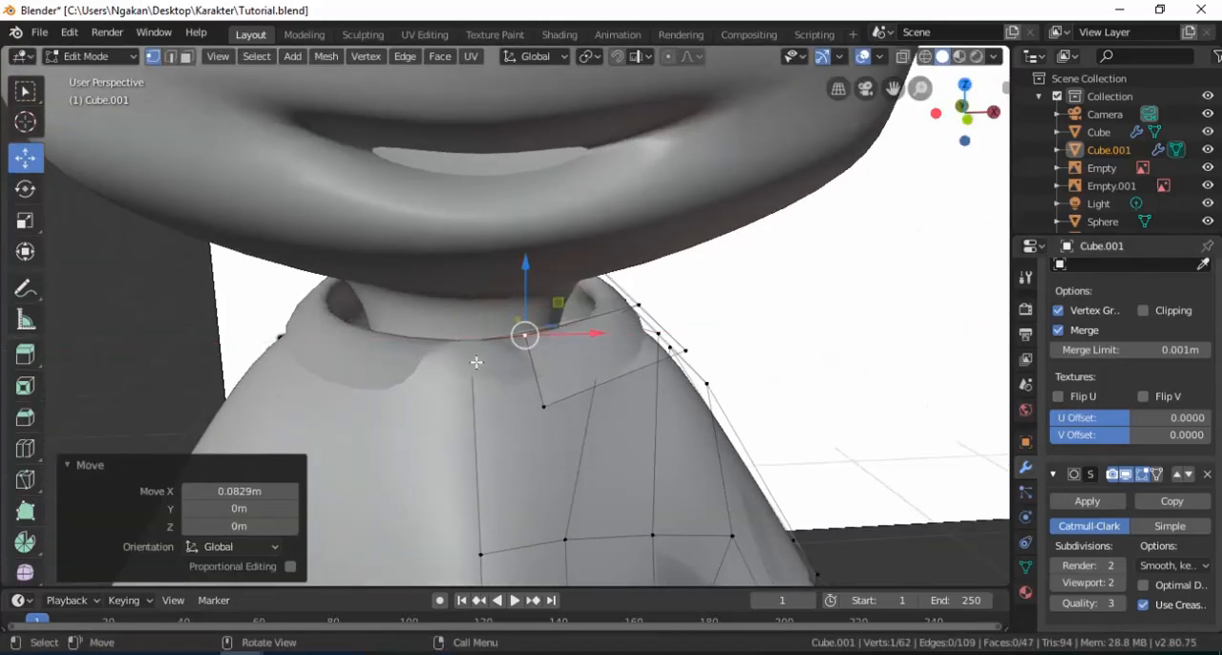
left_click(468, 311)
middle_click_drag(476, 362, 541, 353)
key("g")
key("x")
left_click(505, 338)
key("ctrl+z")
Move the neckline's centre-front vertex along X to open a notch below the collar.
key("g")
key("x")
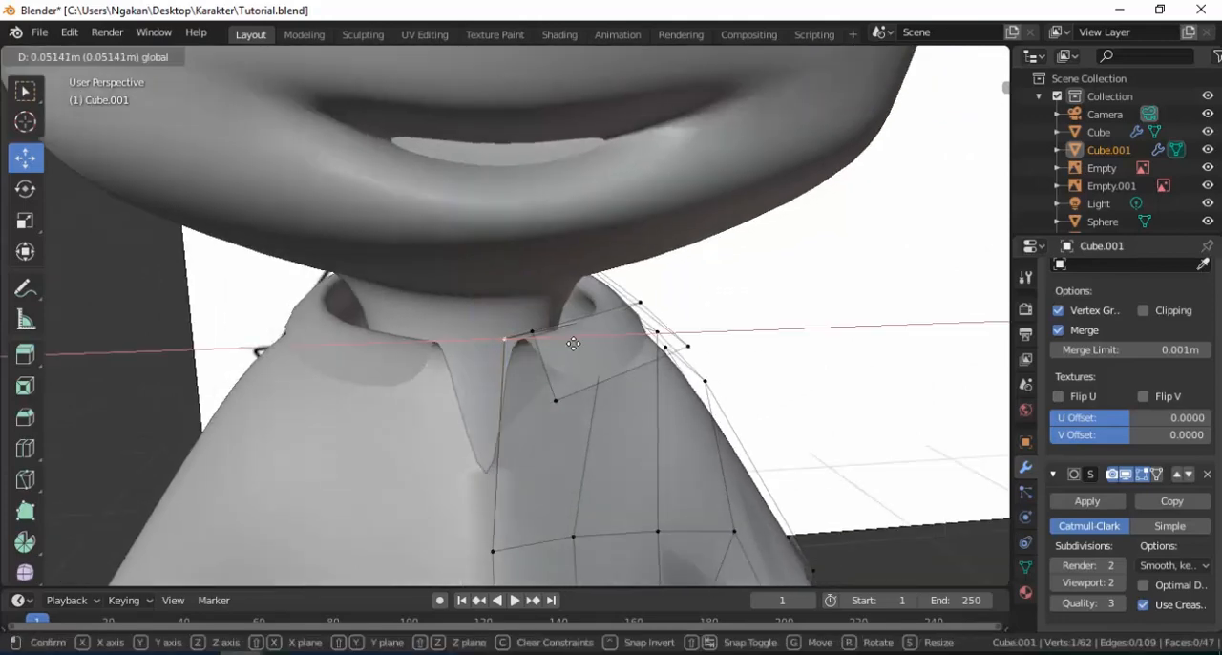
left_click(589, 349)
Lower the collar flap's outer front vertices along Z and adjust them along Y to form a pointed collar.
scroll(584, 400, "down", 2)
middle_click_drag(553, 389, 521, 362)
scroll(521, 363, "up", 3)
left_click(495, 413)
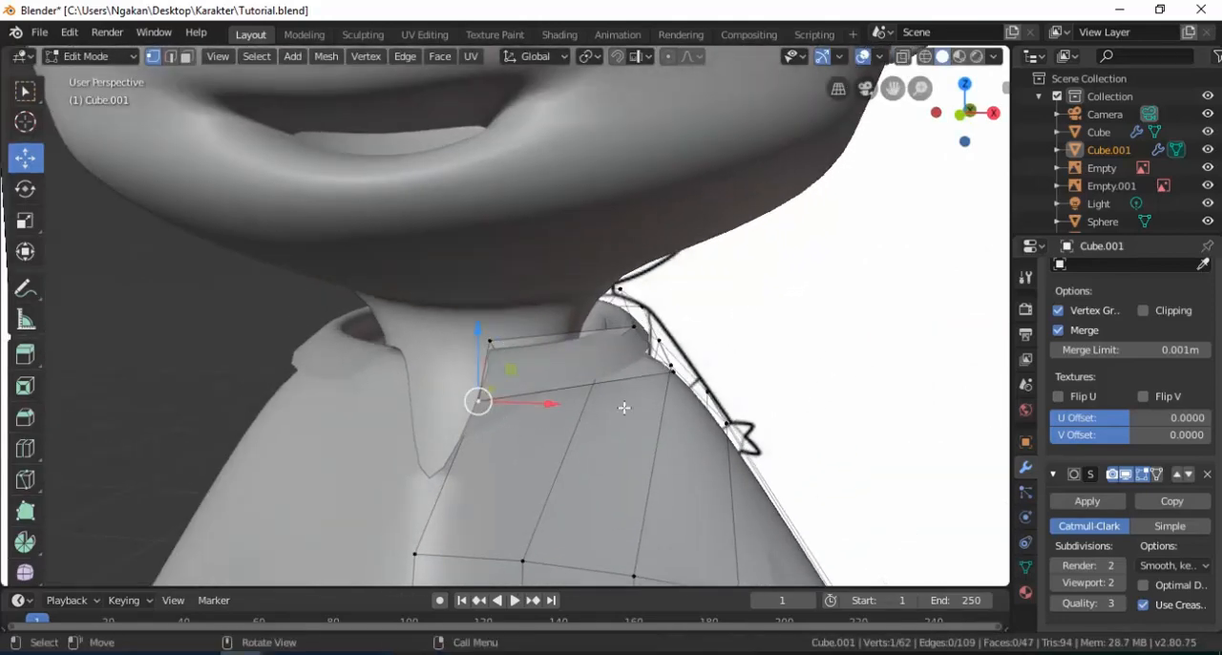
left_click(671, 376, "shift")
middle_click_drag(671, 375, 593, 386)
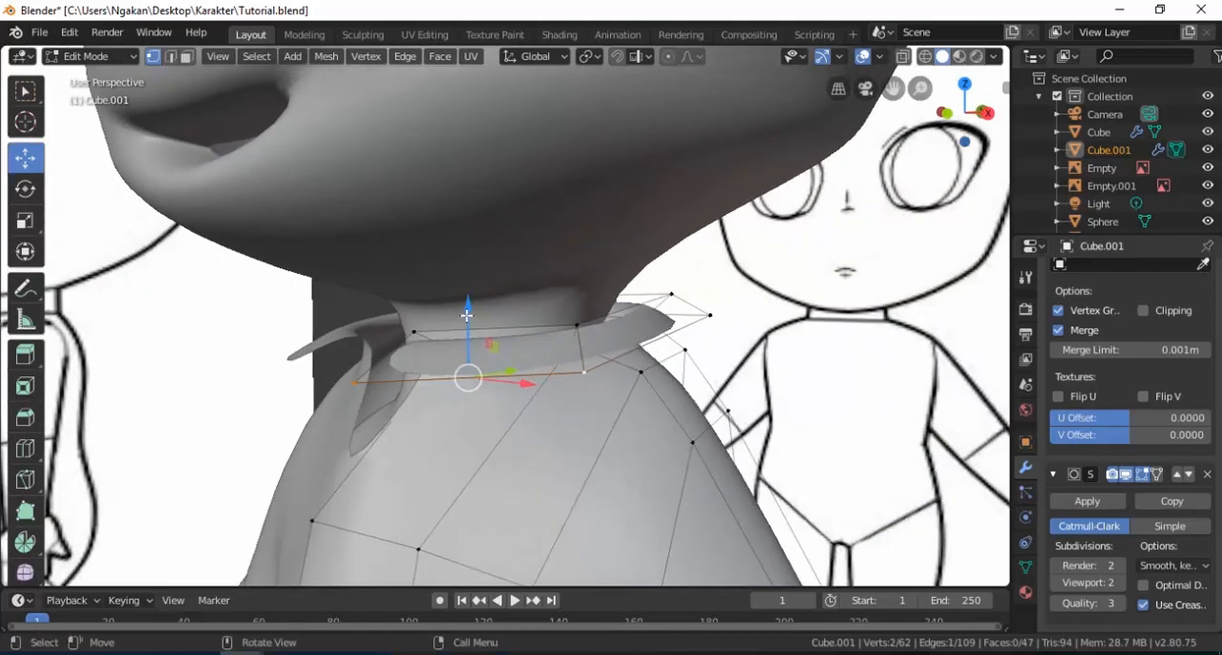
key("g")
key("z")
left_click(373, 396)
mouse_move(373, 396)
middle_mouse_down()
mouse_move(489, 404)
mouse_move(384, 428)
mouse_move(646, 369)
mouse_move(736, 331)
middle_mouse_up()
key("g")
key("y")
left_click(390, 428)
Select the two outer vertices at the back of the collar and move them -0.0912 m along Y.
left_click(709, 310)
left_click(790, 321, "shift")
left_click_drag(750, 275, 737, 329)
left_click_drag(798, 370, 770, 361)
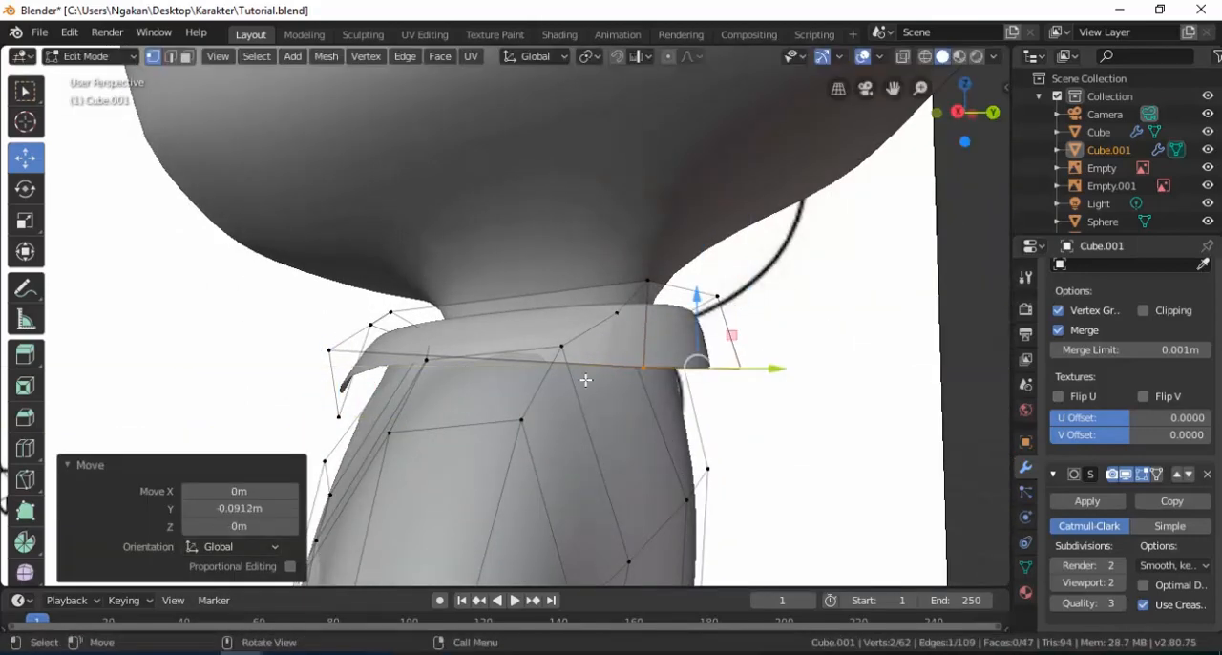
Move the collar's outer back side vertex 0.0123 m along X and 0.0368 m along Z.
middle_click_drag(606, 379, 649, 377)
left_click(704, 381)
left_click_drag(723, 351, 718, 327)
middle_click_drag(718, 327, 601, 393)
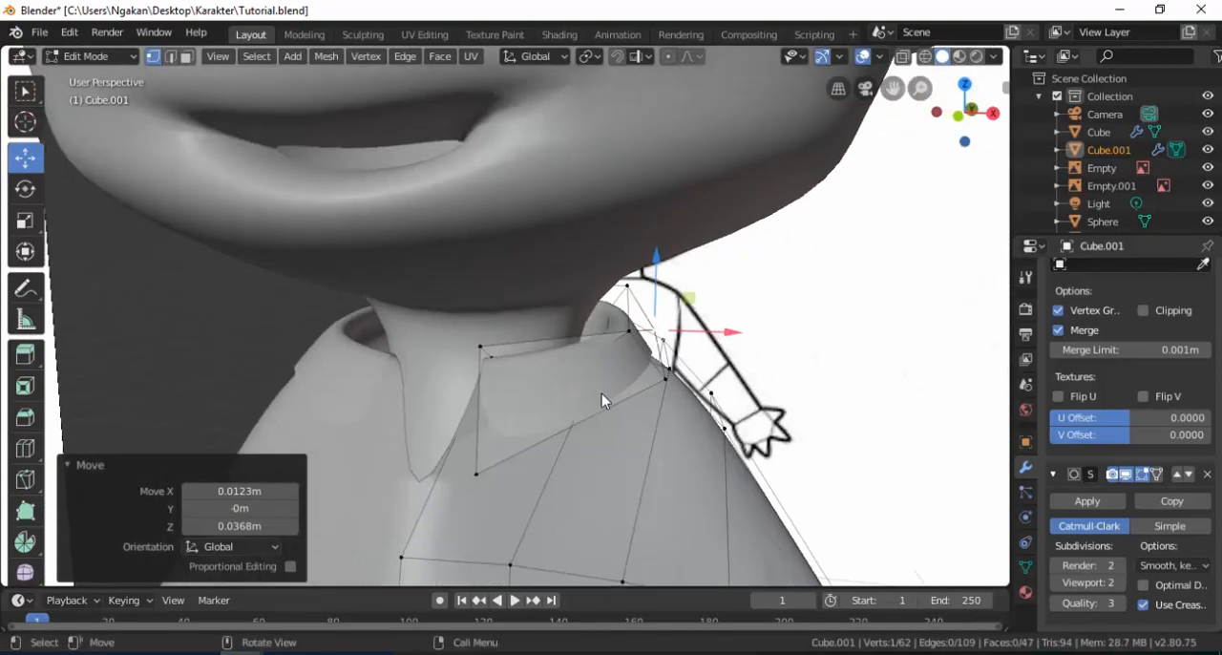
Leave mesh editing and examine the fit of the shirt and collar on the whole character.
key("Tab")
scroll(516, 390, "down", 4)
scroll(391, 387, "down", 3)
middle_click_drag(510, 415, 482, 402)
scroll(541, 401, "down", 2)
scroll(520, 399, "up", 4)
scroll(484, 382, "down", 2)
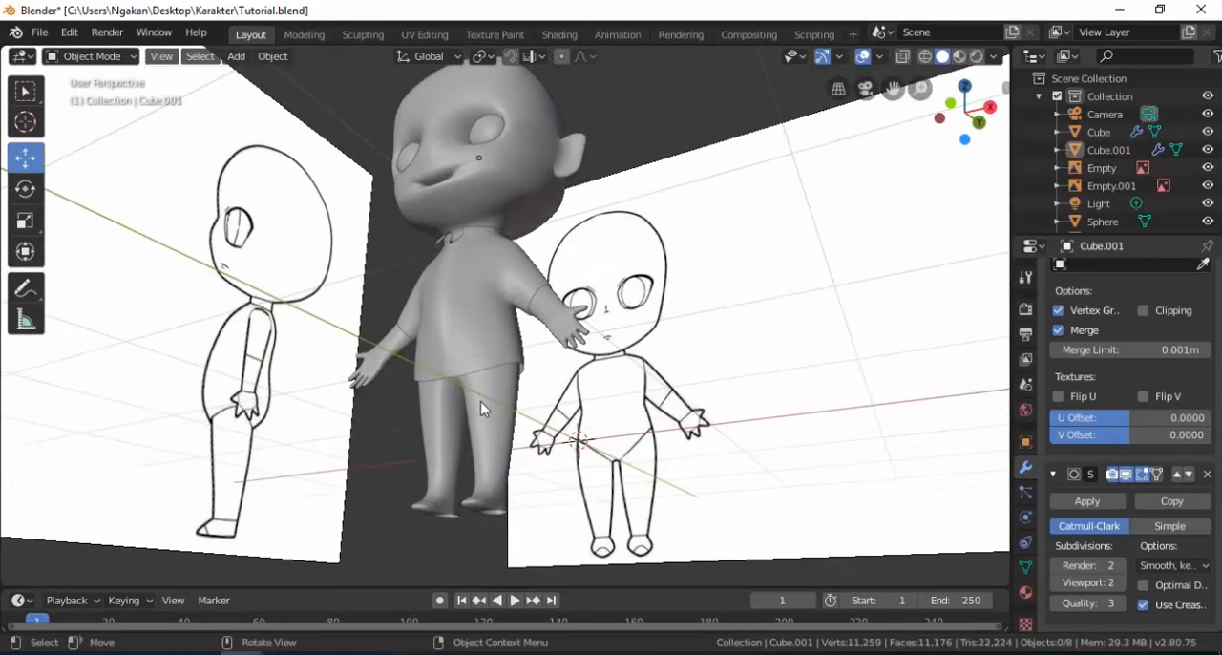
scroll(486, 413, "up", 2)
Select the shirt object and rename it as BAJU.
left_click(506, 436)
left_click(482, 352)
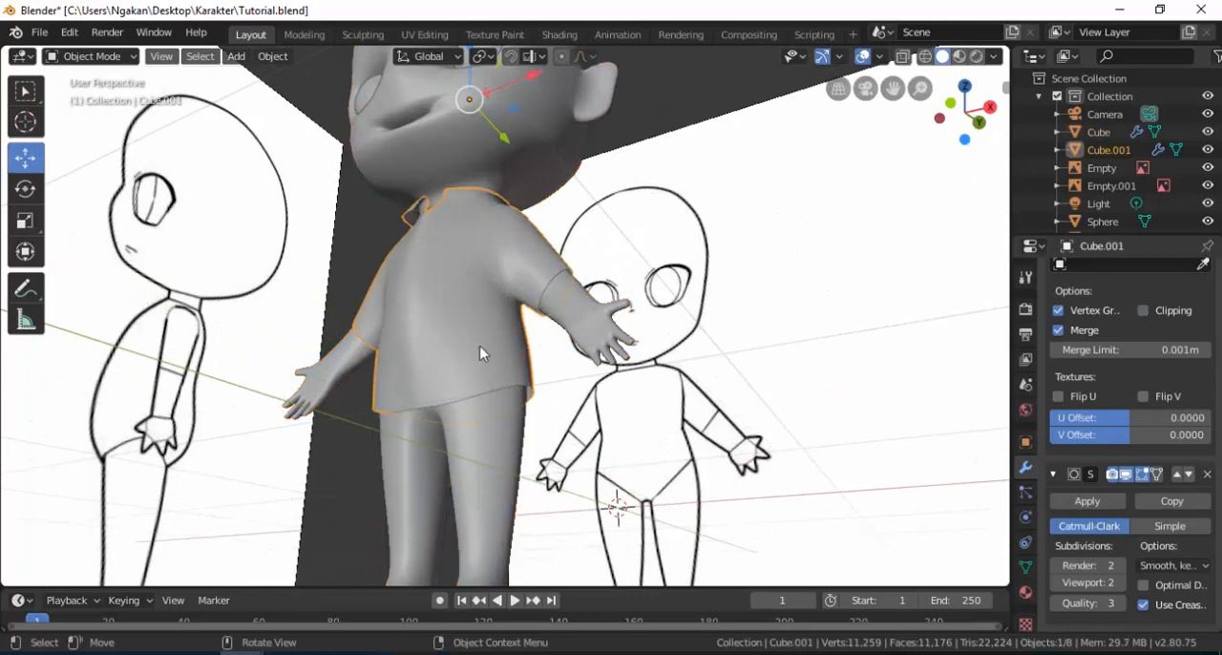
scroll(475, 358, "up", 2)
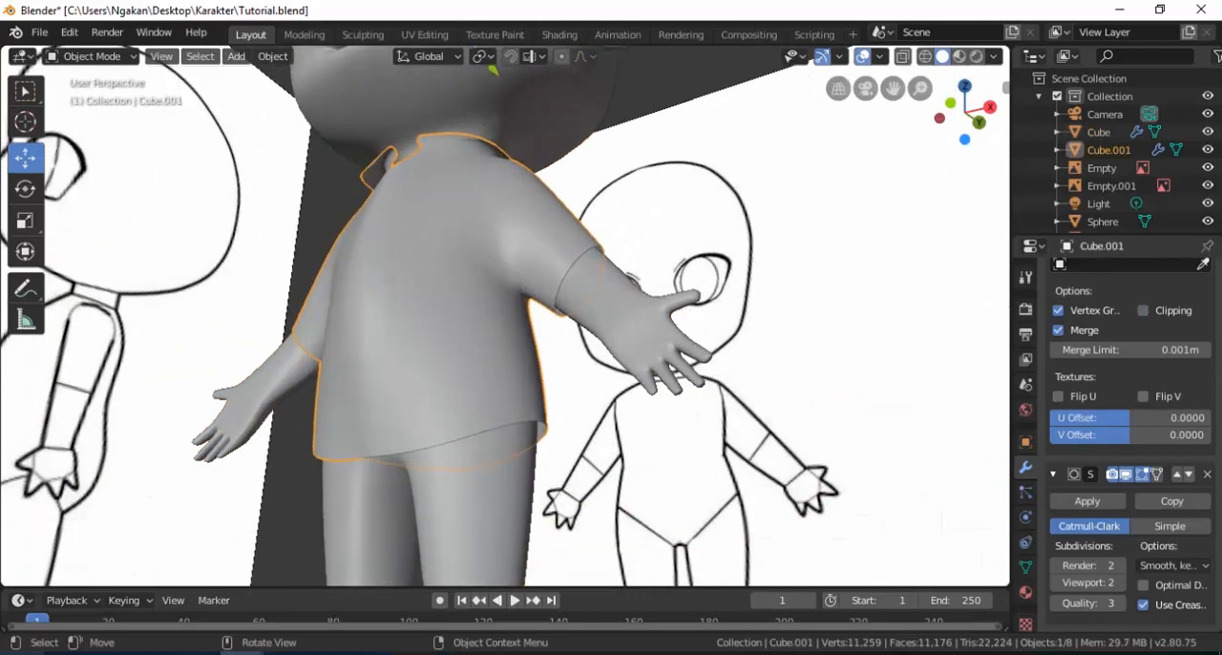
middle_click_drag(431, 417, 495, 302)
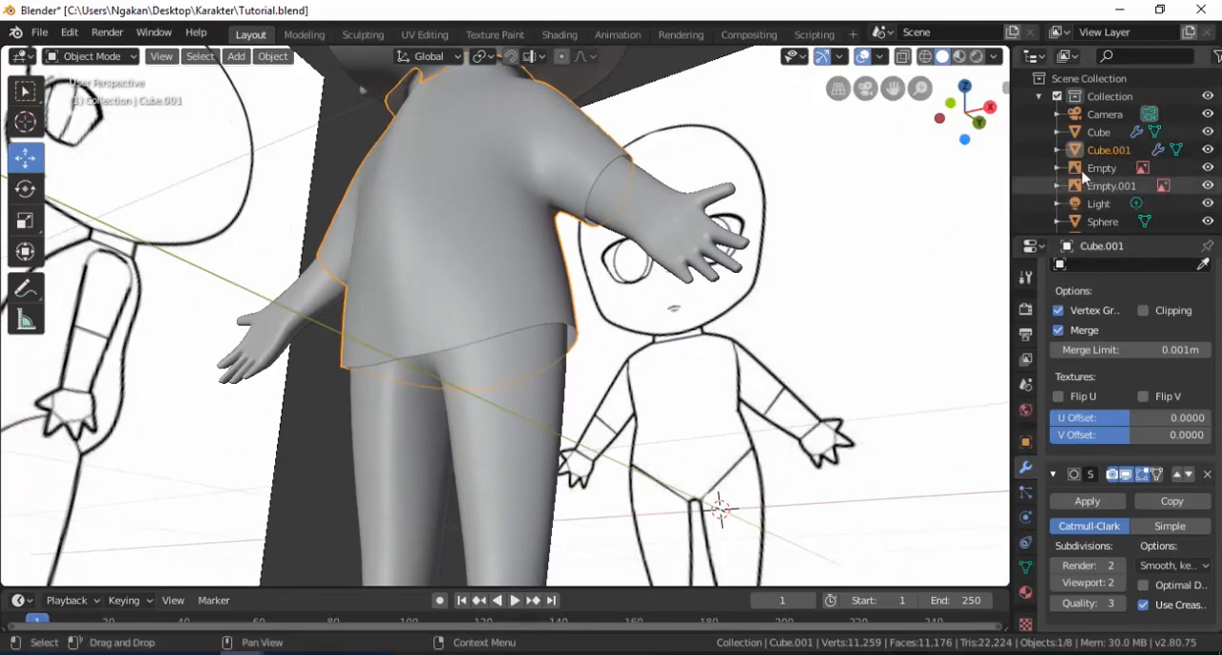
double_click(1108, 150)
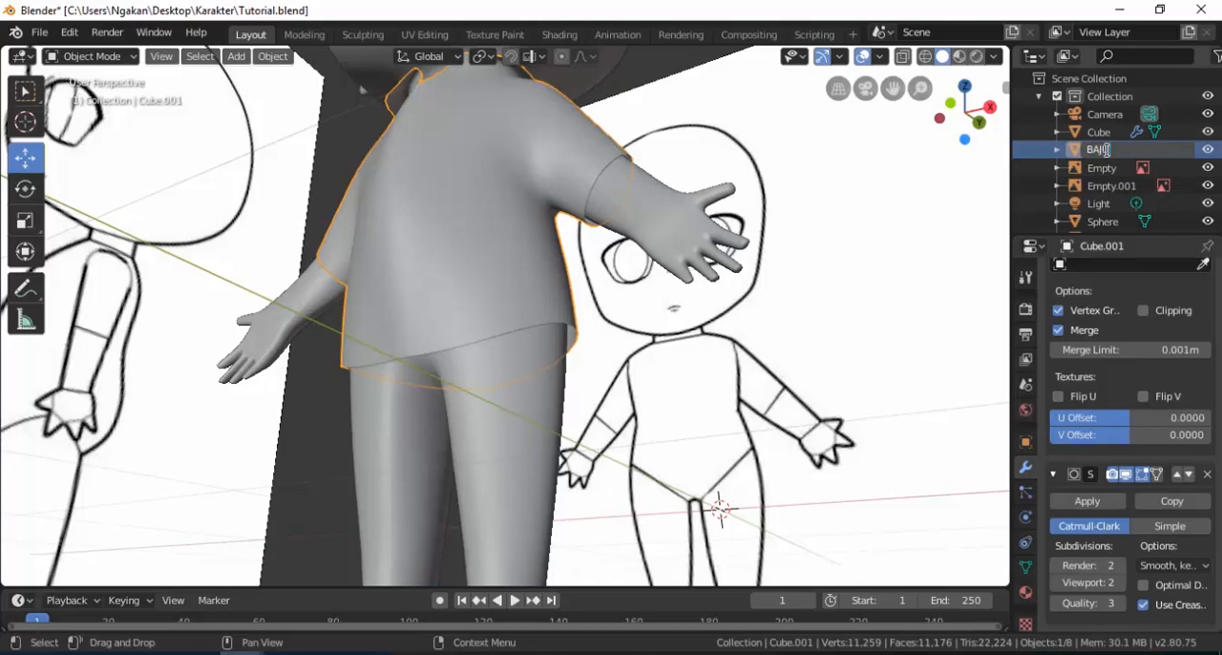
key("Return")
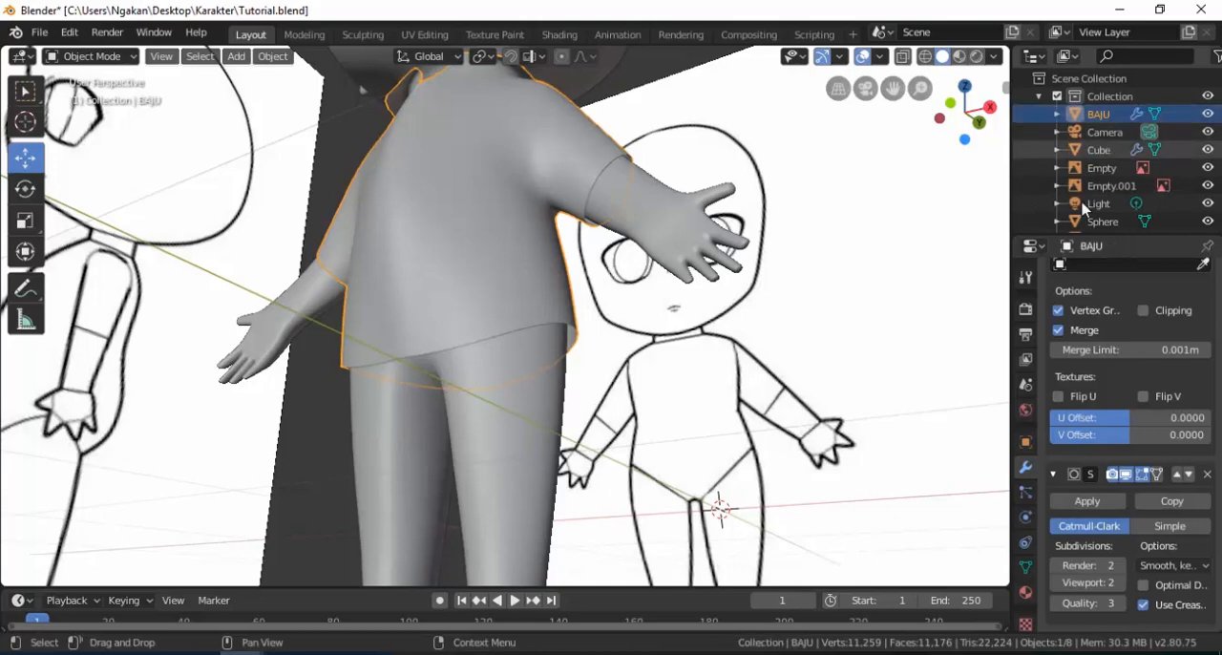
Hide the shirt, select the body and open its mesh for editing.
left_click(1208, 113)
left_click(501, 275)
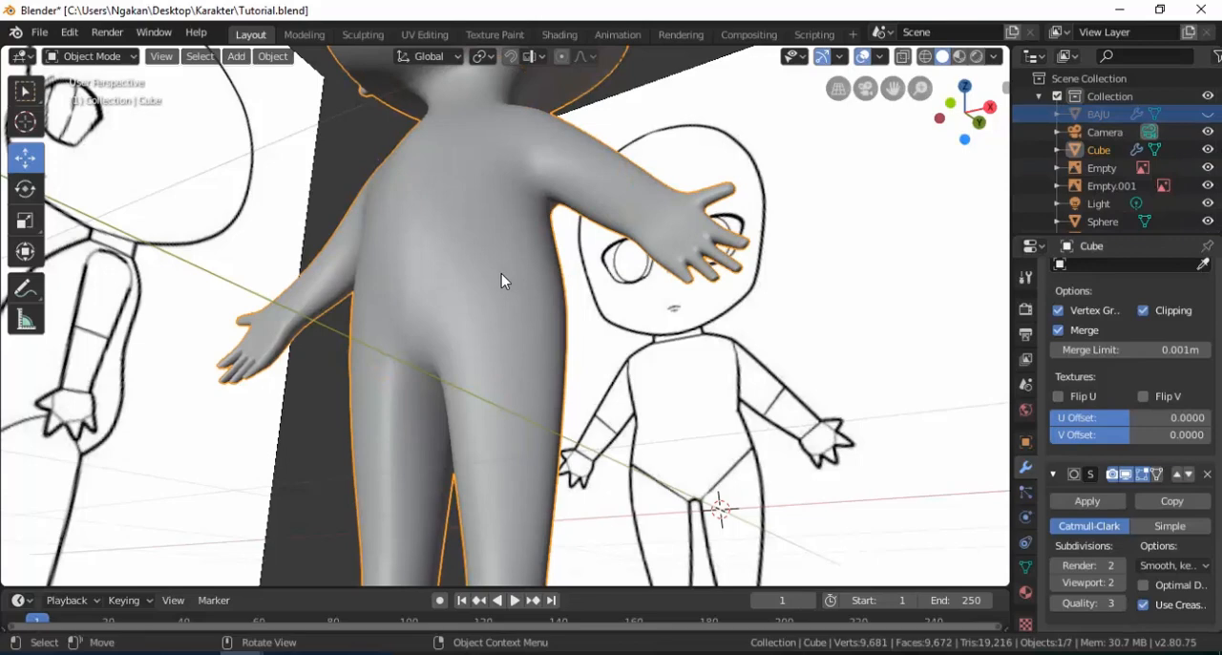
key("Tab")
middle_click_drag(495, 341, 486, 315)
scroll(489, 319, "up", 1)
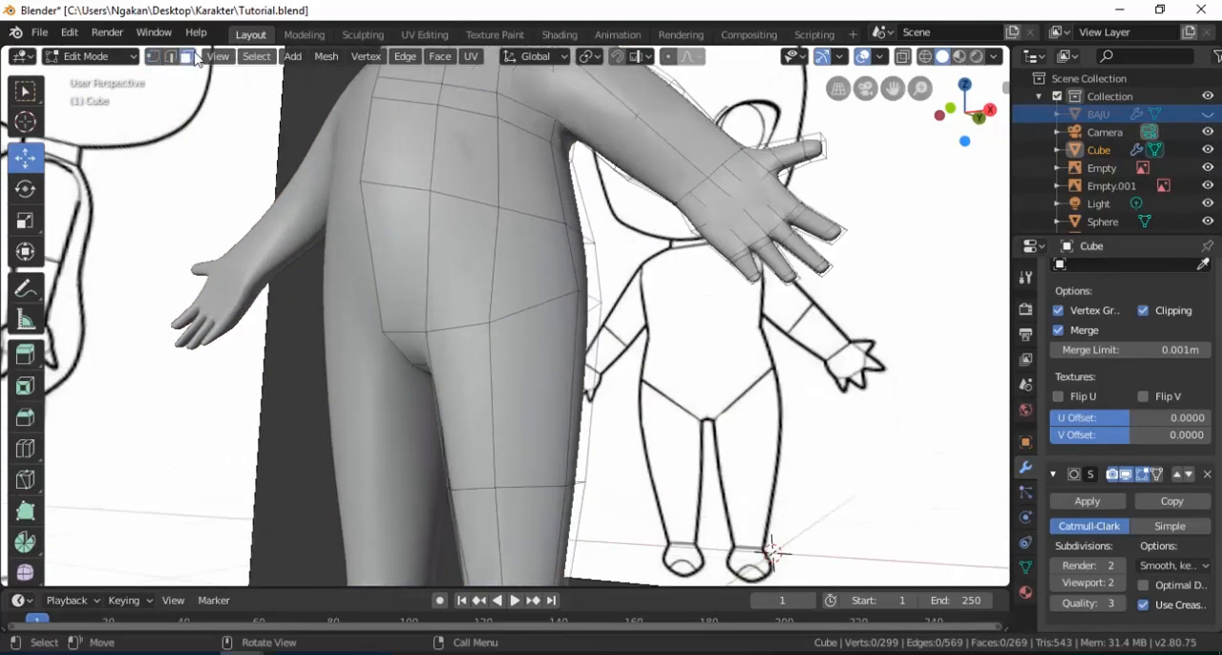
Select the body's hip faces on the editable half and the upper thigh faces directly below them.
left_click(393, 266)
left_click(456, 282)
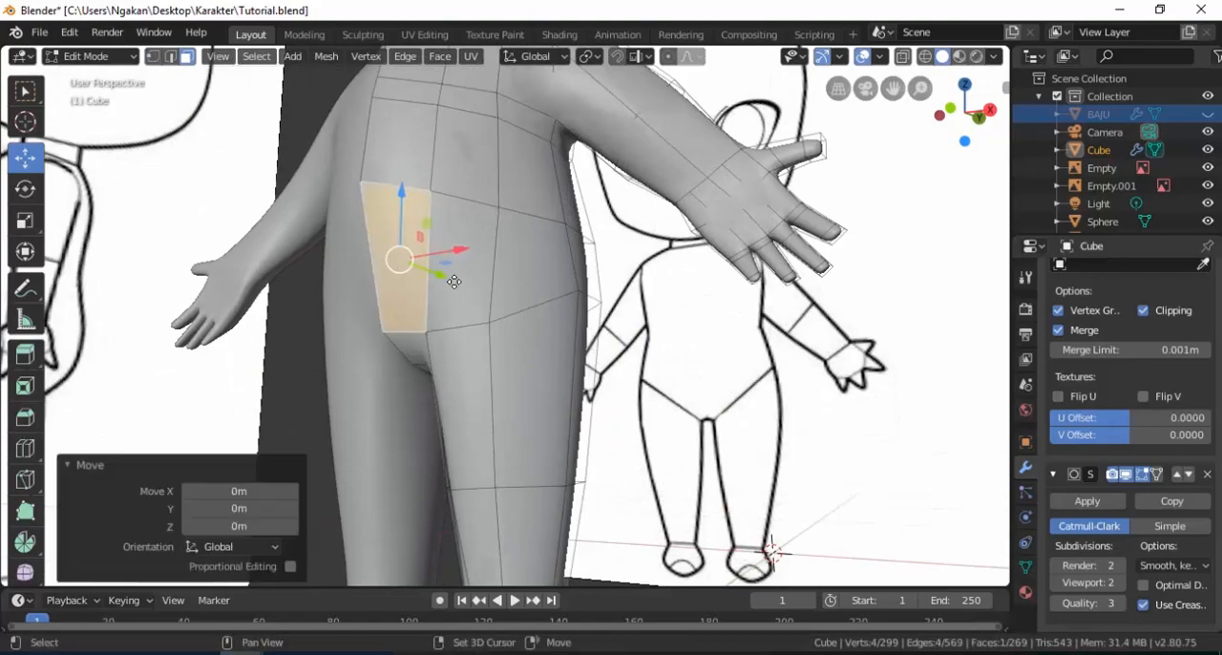
left_click(485, 282, "shift")
left_click(578, 269, "shift")
left_click(580, 277, "shift")
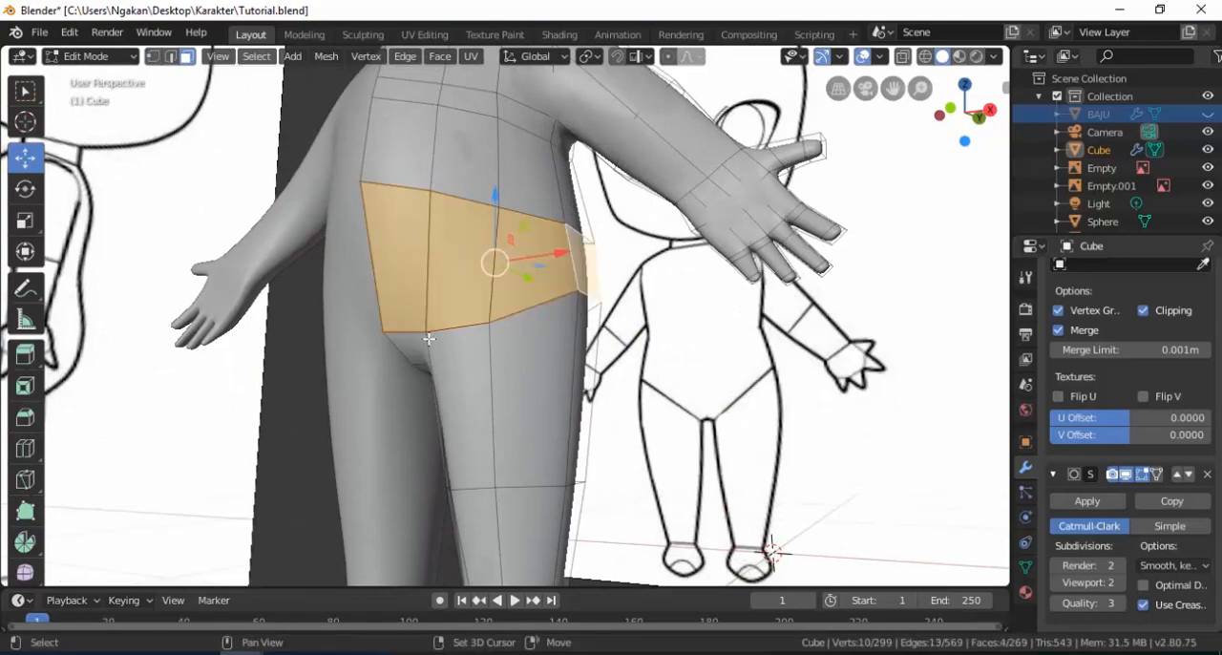
left_click(426, 344, "shift")
left_click(464, 353, "shift")
left_click(571, 360, "shift")
left_click(592, 363, "shift")
Add the remaining faces around the hips, crotch and upper thigh to the selection.
middle_click_drag(505, 377, 540, 303)
left_click(506, 342, "shift")
left_click(507, 371, "shift")
left_click(524, 379, "shift")
left_click(565, 370, "shift")
middle_click_drag(712, 353, 429, 420)
left_click(447, 288, "shift")
left_click(475, 359, "shift")
left_click(517, 296, "shift")
left_click(540, 306, "shift")
left_click(508, 382, "shift")
middle_click_drag(697, 377, 496, 382)
left_click(508, 410, "shift")
left_click(521, 368, "shift")
middle_click_drag(287, 377, 537, 376)
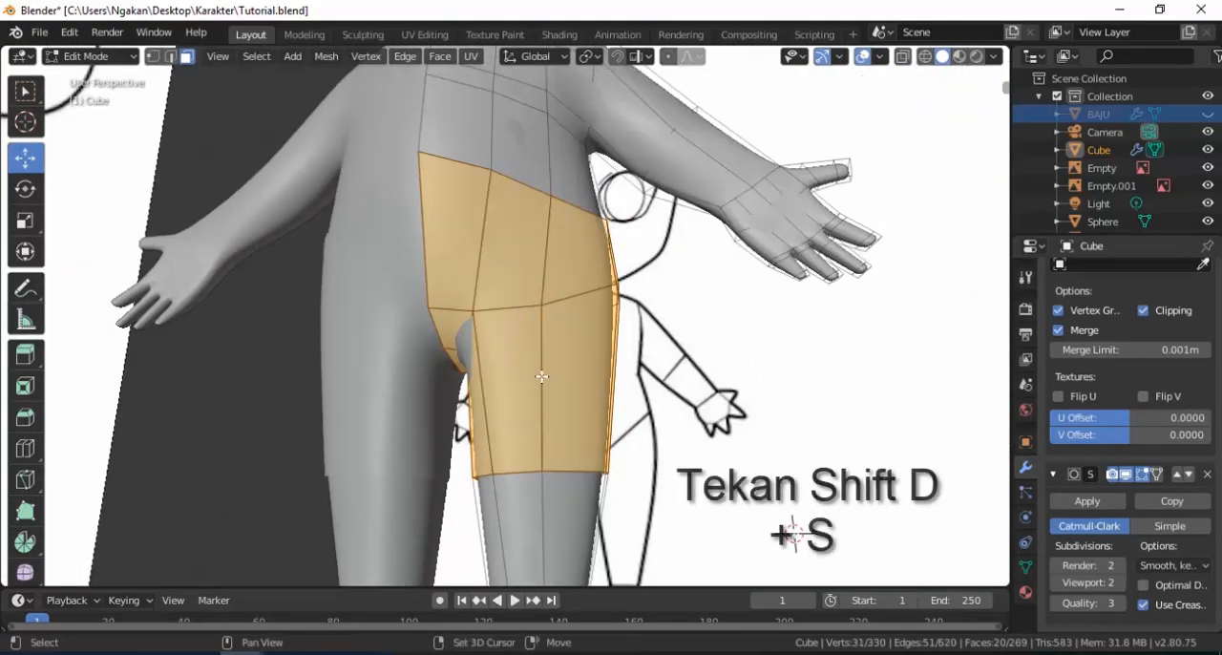
Duplicate the selected hip and thigh faces scaled by 1.067 and separate them into their own object.
key("shift+d")
key("s")
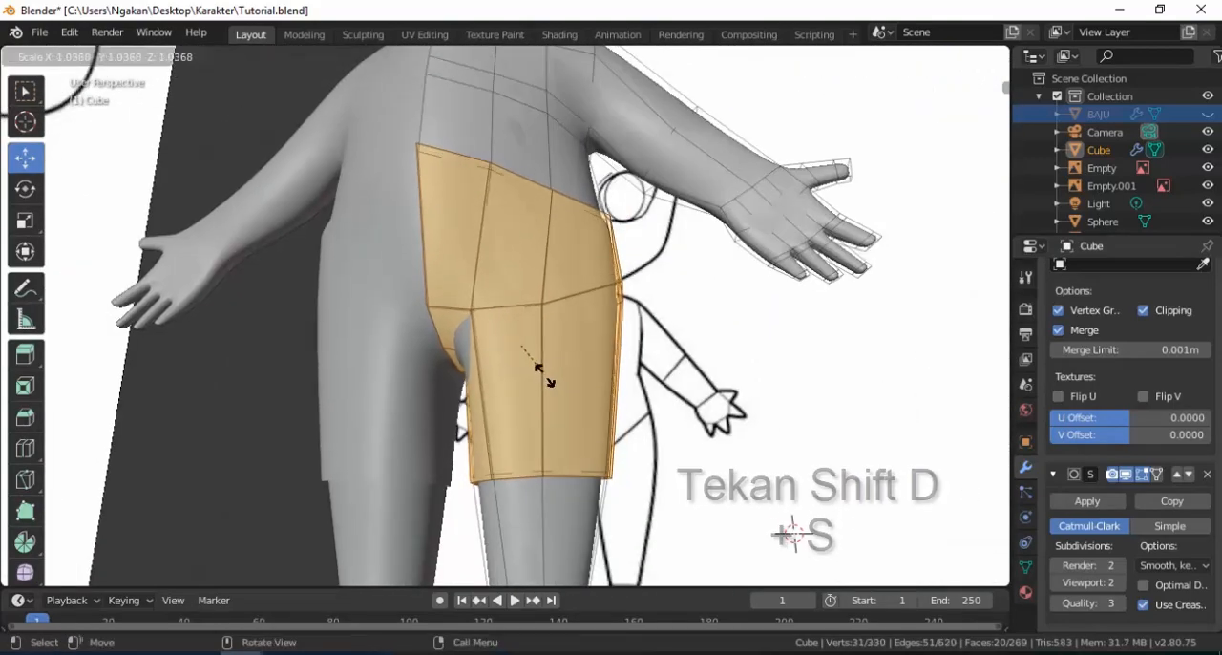
left_click(545, 374)
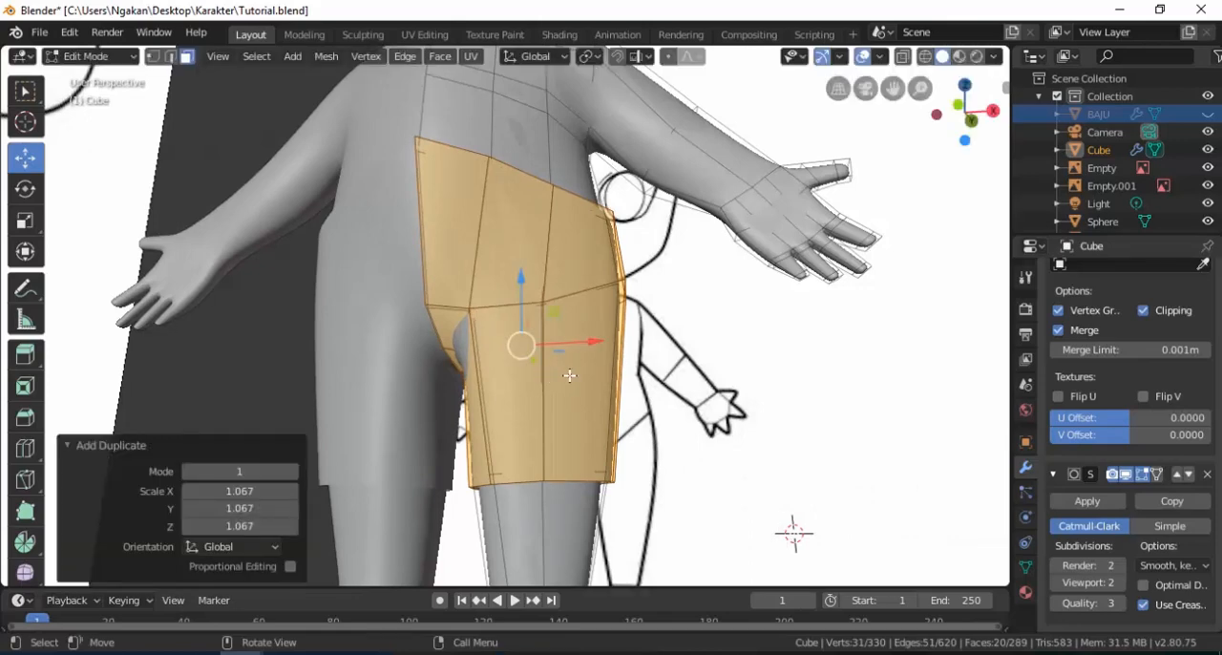
key("p")
left_click(559, 380)
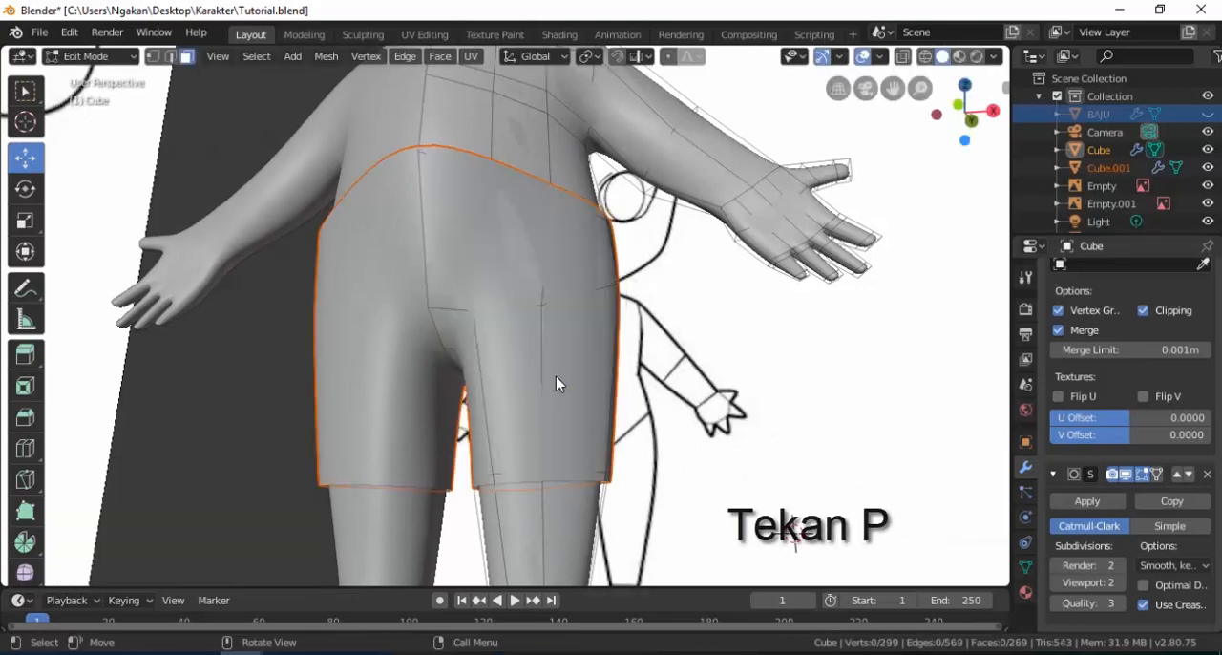
Open the separated shorts mesh for editing, select its waist edge loop and scale it to about 0.91.
key("Tab")
middle_click_drag(507, 254, 474, 331)
key("Tab")
scroll(498, 346, "up", 4)
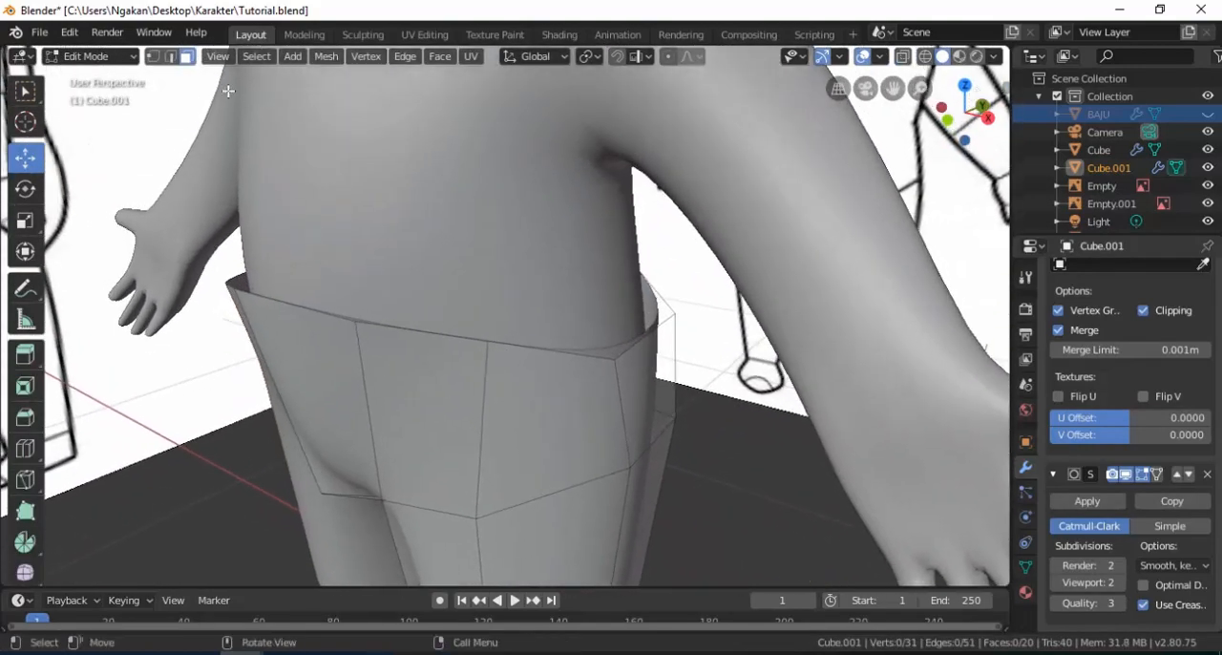
left_click(171, 57)
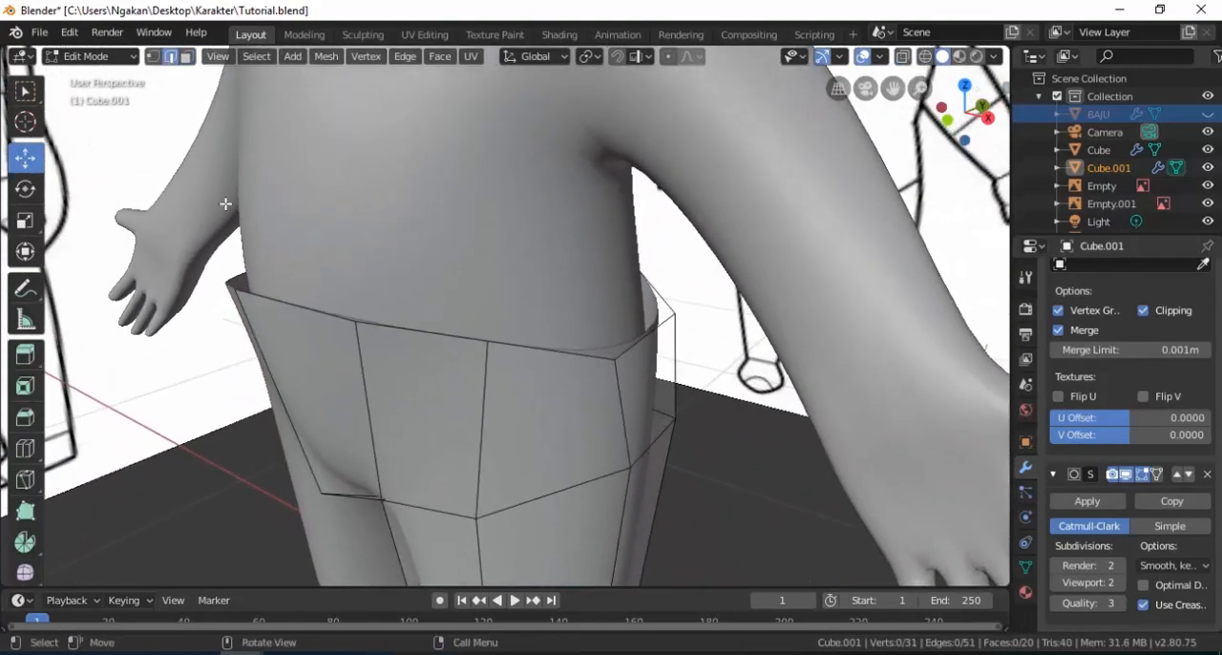
left_click(301, 309, "alt")
middle_click_drag(301, 309, 532, 404)
key("s")
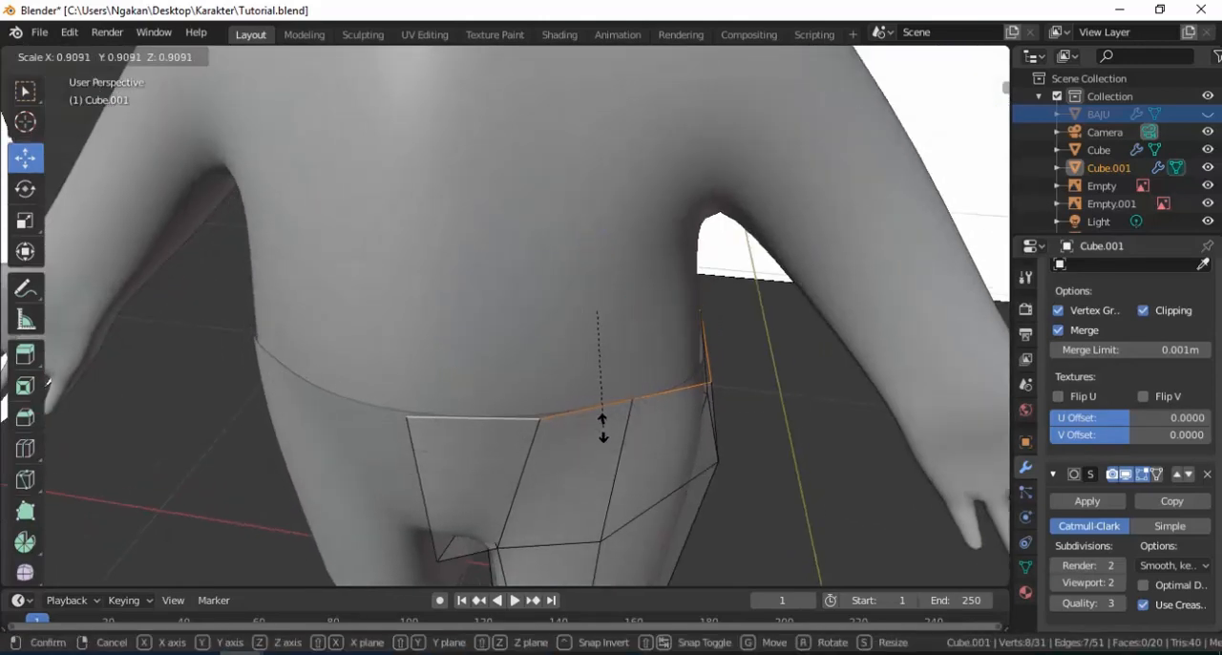
left_click(603, 426)
Move the centre vertex of the shorts' waist slightly along Y toward the body.
middle_click_drag(602, 426, 527, 422)
left_click(152, 57)
left_click(253, 381)
key("g")
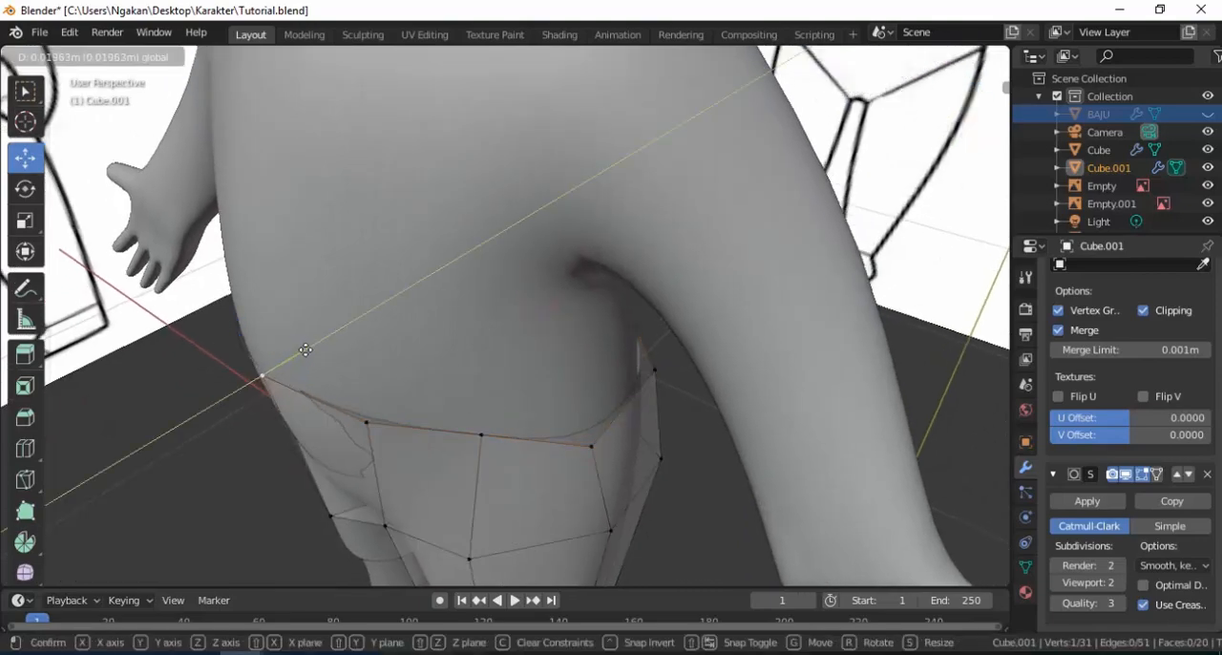
left_click_drag(296, 356, 296, 356)
Adjust the crotch vertices of the shorts along Z and leave mesh editing.
middle_click_drag(448, 420, 560, 296)
middle_click_drag(559, 363, 532, 342)
scroll(532, 342, "up", 2)
left_click(532, 342)
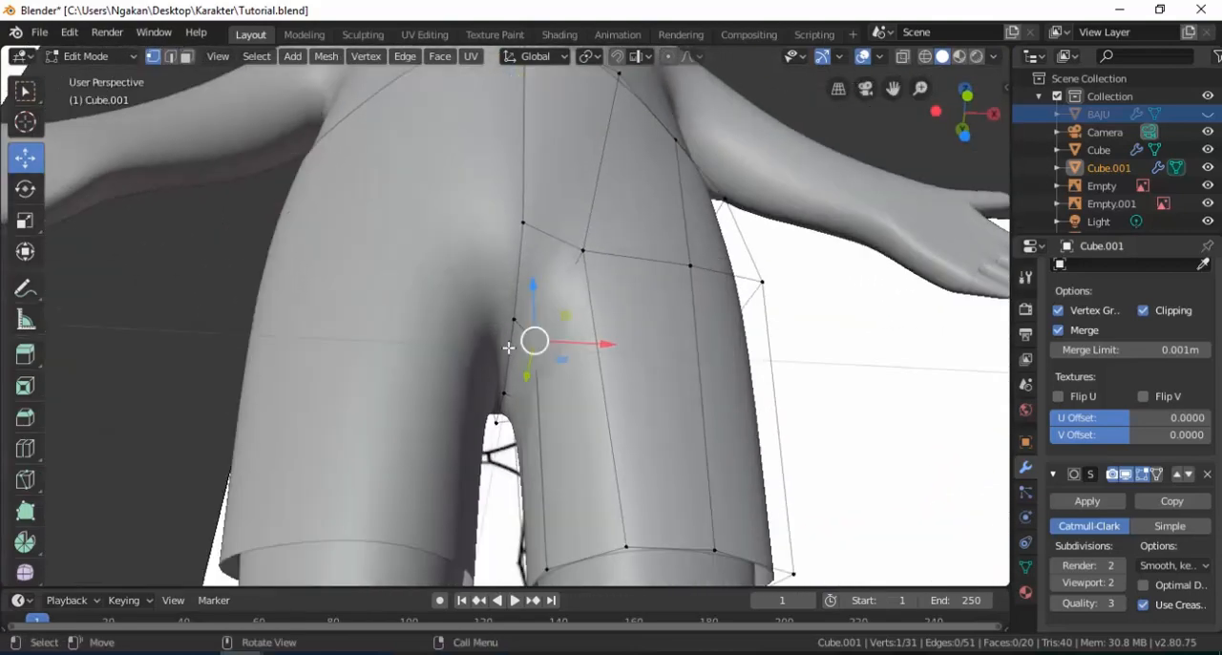
middle_click_drag(519, 414, 662, 401)
left_click(518, 390, "shift")
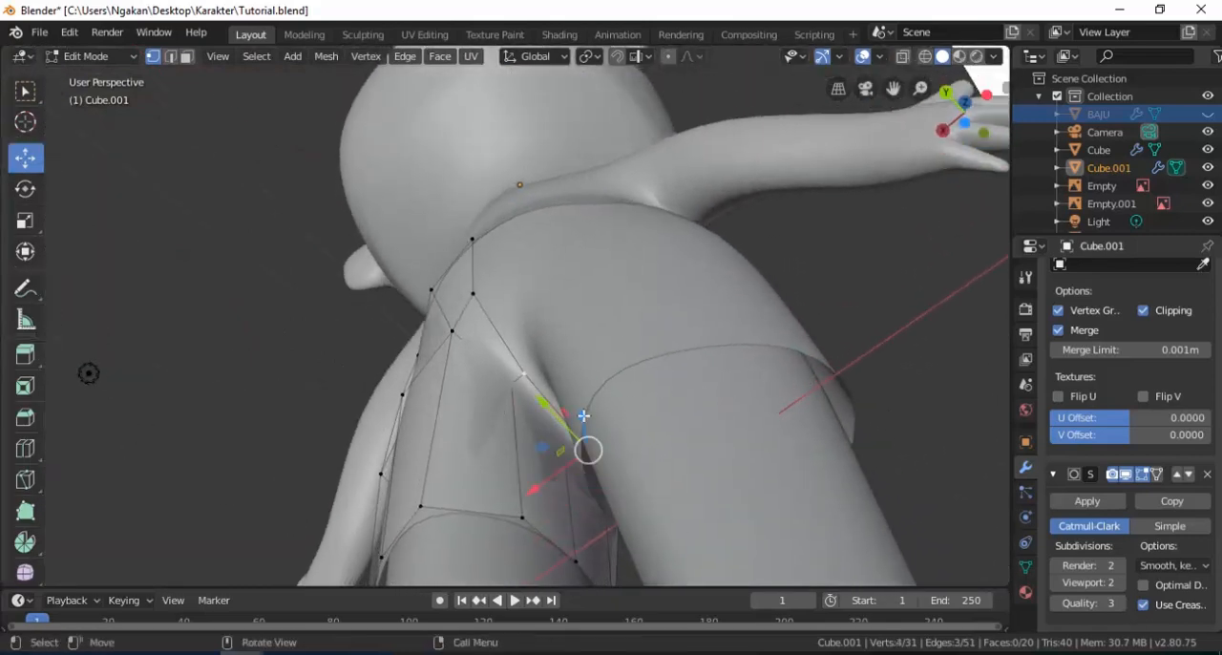
key("g")
key("z")
left_click_drag(587, 426, 588, 427)
left_click(510, 403)
left_click_drag(510, 353, 510, 368)
middle_click_drag(511, 367, 573, 382)
key("Tab")
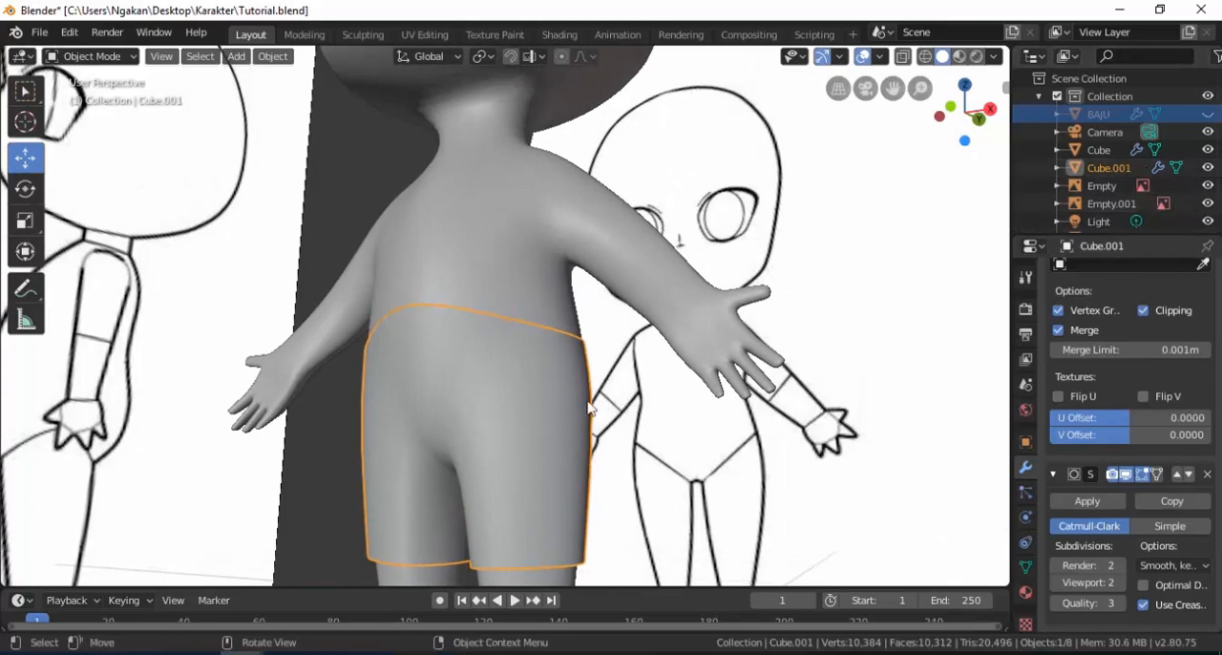
Rename the shorts object as CELANA and unhide the shirt.
left_click(1115, 168)
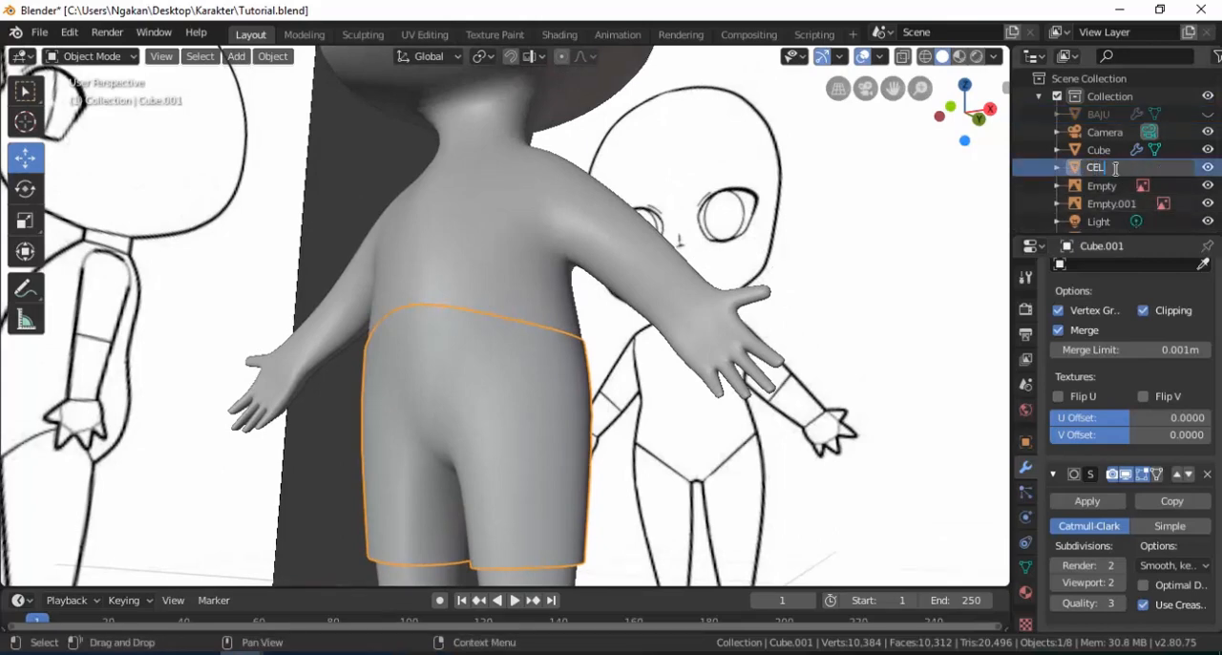
type("CELANA")
key("Return")
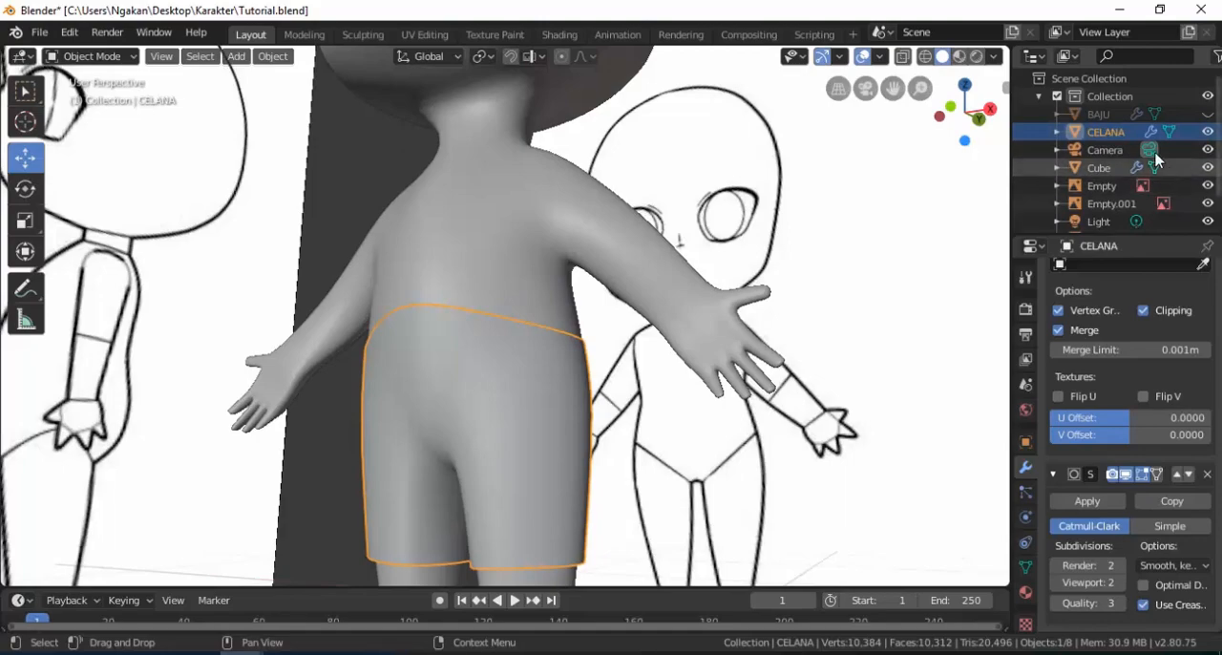
left_click(1207, 114)
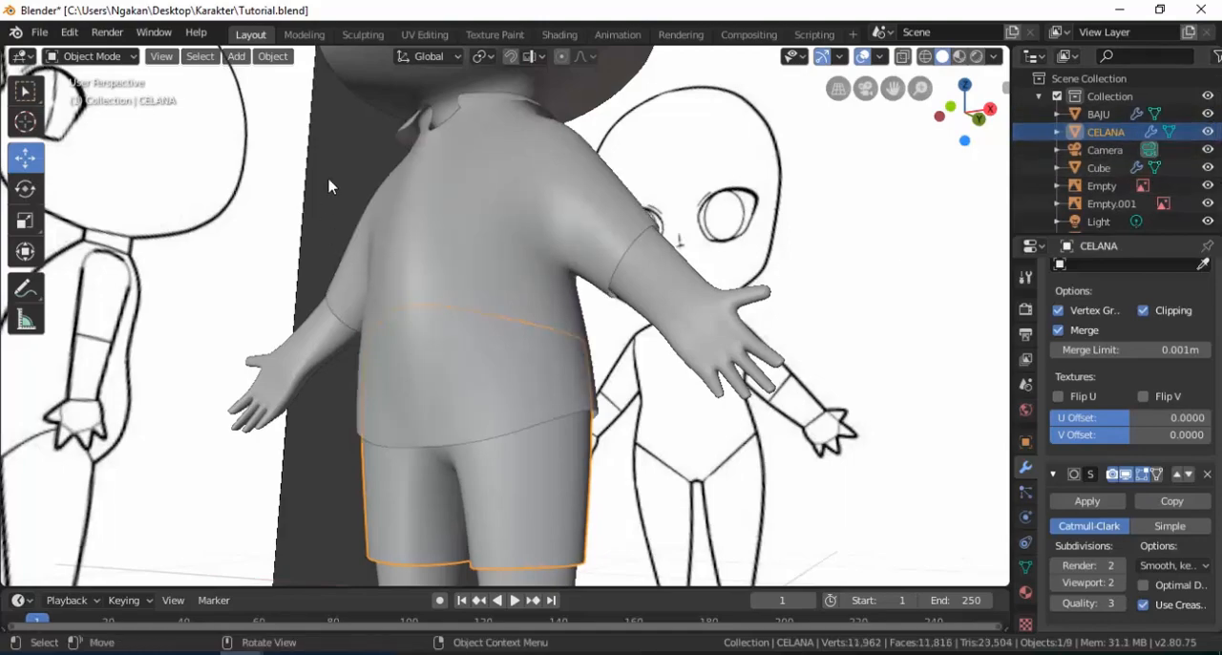
Open the shirt mesh, adjust the sleeve edge near the upper arm and return to object mode.
middle_click_drag(511, 296, 451, 234)
left_click(382, 258)
key("Tab")
scroll(401, 260, "up", 3)
scroll(435, 267, "up", 2)
left_click(341, 149)
middle_click_drag(348, 153, 452, 228)
left_click_drag(481, 239, 498, 236)
key("Tab")
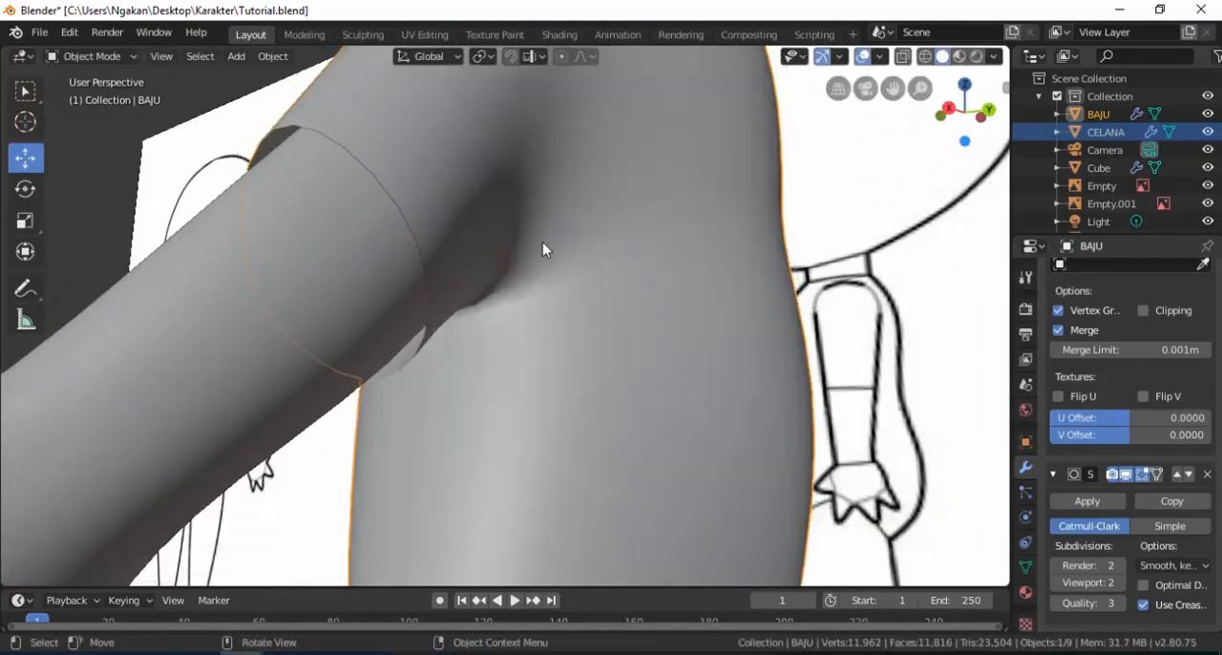
Examine the fit of the shirt and shorts around the whole character.
scroll(542, 251, "down", 5)
middle_click_drag(567, 322, 848, 348)
left_click(688, 345)
scroll(481, 343, "down", 2)
middle_click_drag(482, 343, 607, 390)
scroll(420, 388, "up", 2)
middle_click_drag(422, 420, 526, 320, "shift")
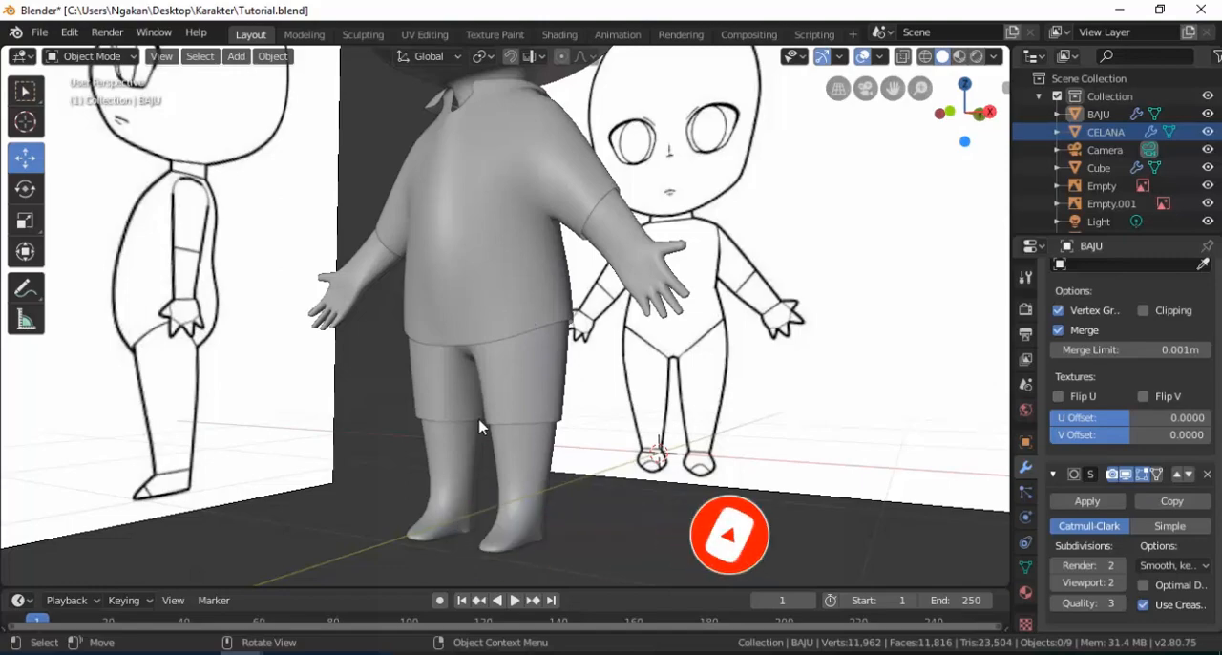
Open the body mesh, select the open edge loop under the foot and fill it with a face.
left_click(507, 490)
middle_click_drag(507, 482, 512, 537)
scroll(512, 521, "up", 3)
middle_click_drag(512, 487, 505, 416, "shift")
middle_click_drag(535, 444, 505, 374)
key("Tab")
middle_click_drag(508, 420, 550, 307)
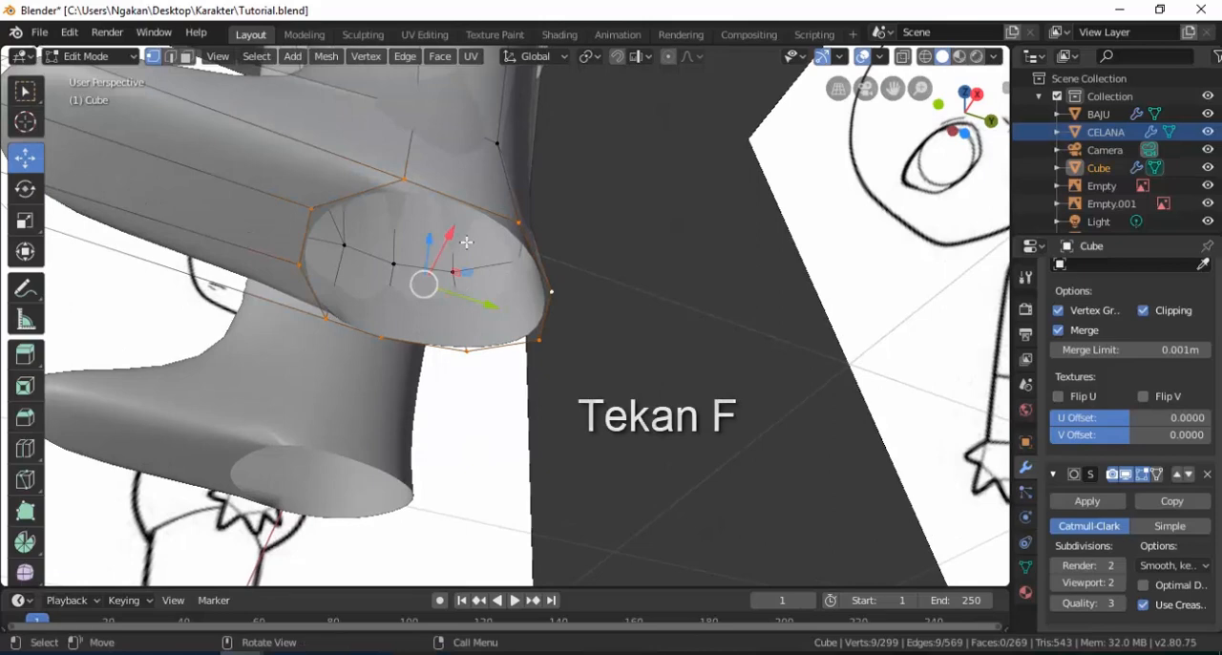
key("f")
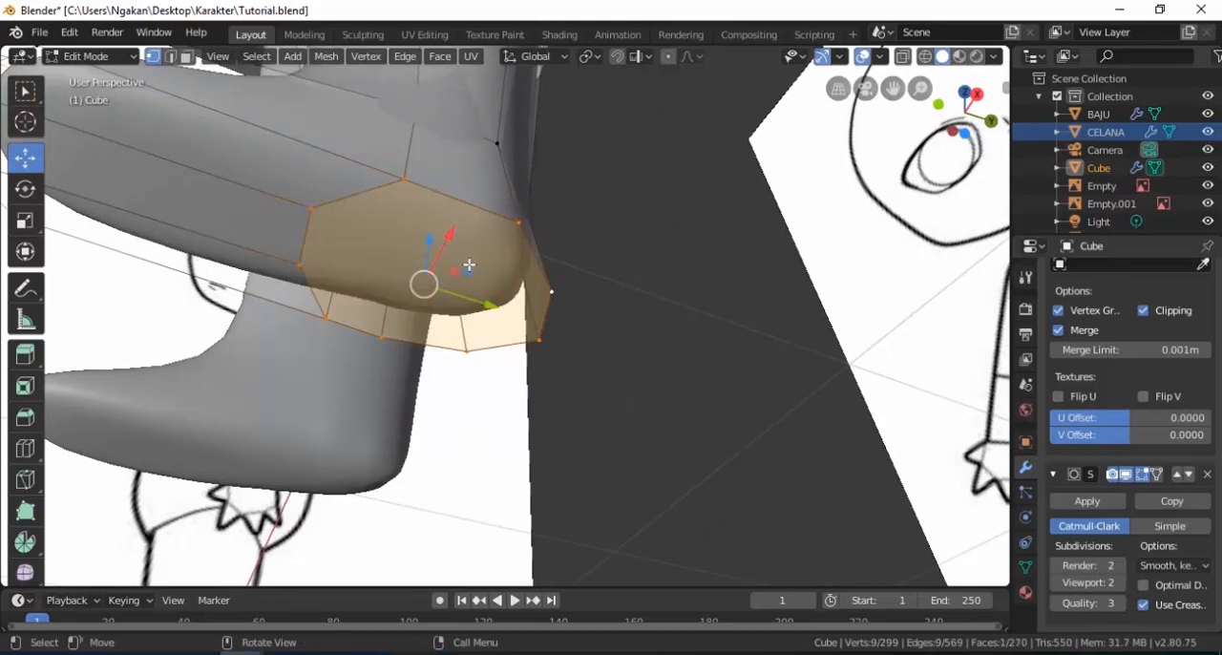
In face selection, select the foot's sole faces and the lower faces along one side, together with the filled heel face.
middle_click_drag(468, 264, 524, 275)
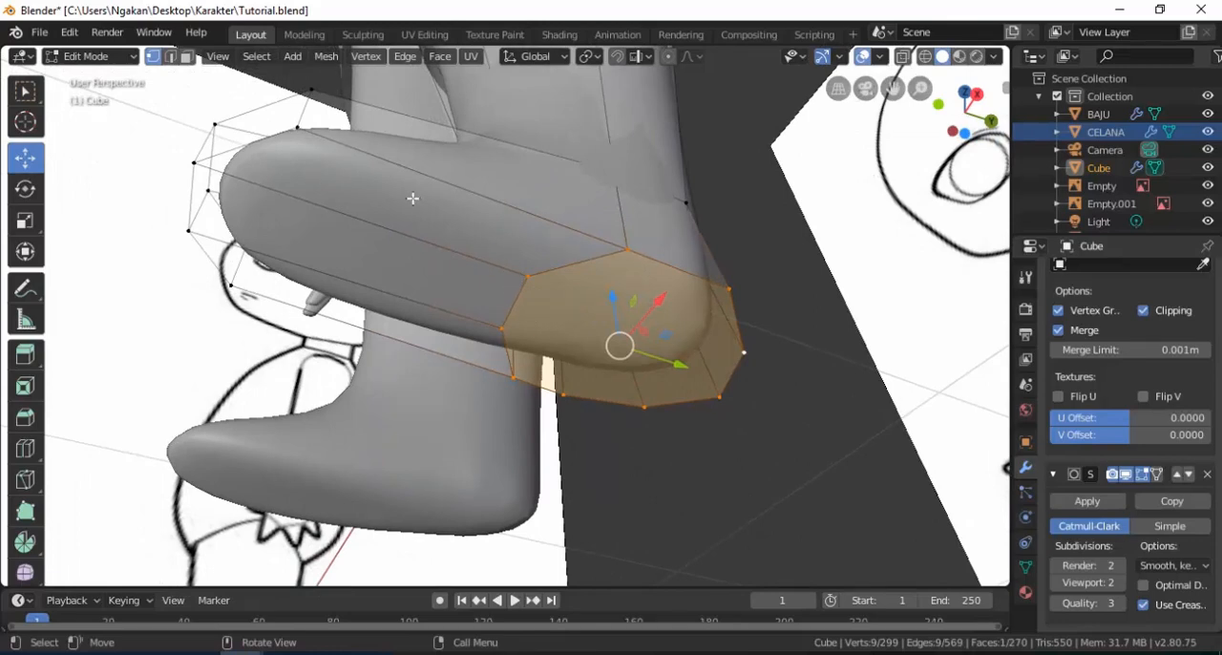
left_click(189, 58)
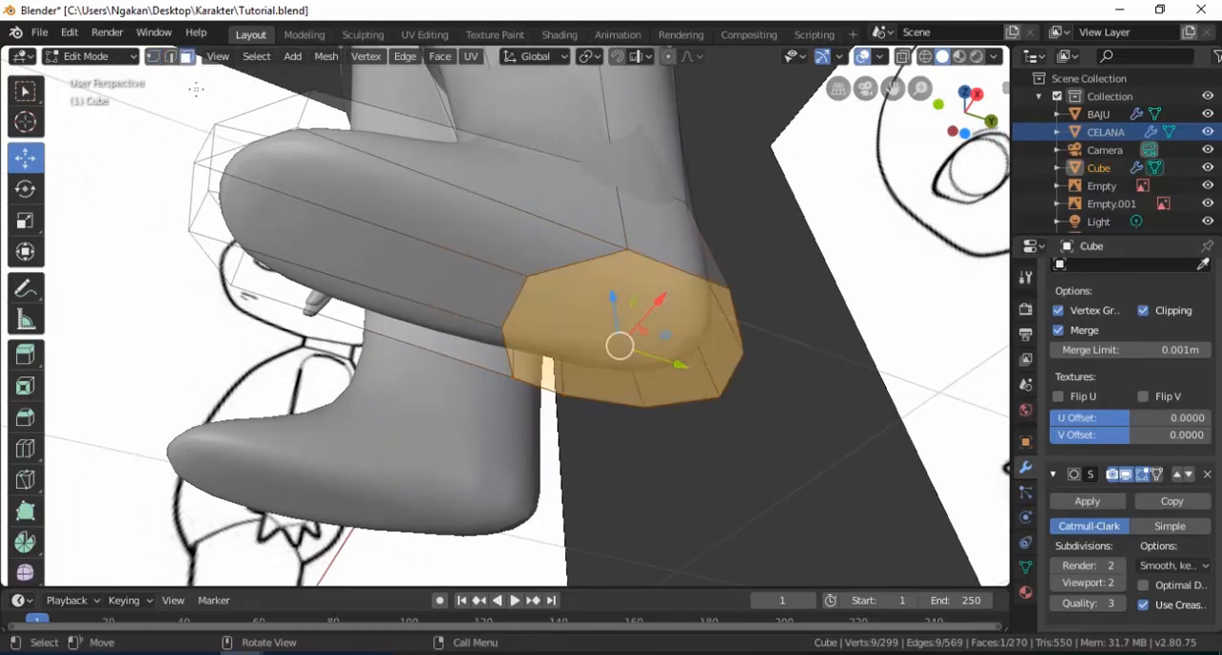
left_click(425, 216, "shift")
left_click(411, 253, "shift")
left_click(417, 308, "shift")
middle_click_drag(418, 307, 544, 365)
left_click(547, 367, "shift")
left_click(469, 374, "shift")
left_click(396, 395, "shift")
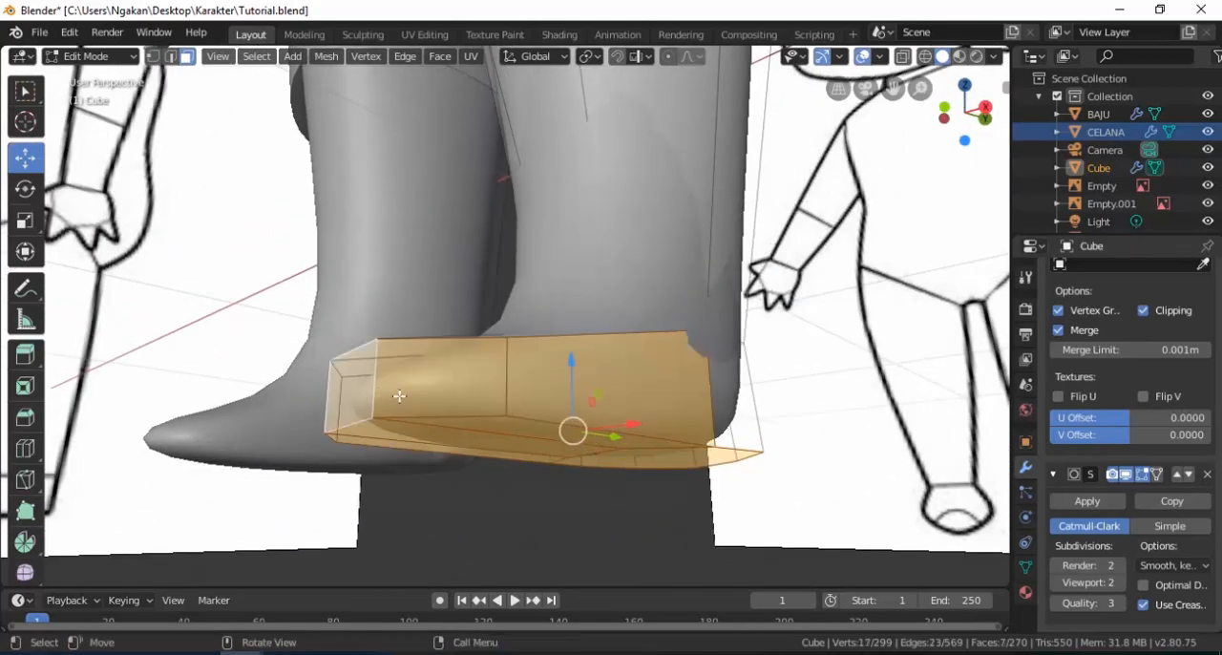
Add the remaining lower foot faces around the toe, opposite side and heel to the selection.
middle_click_drag(397, 395, 577, 442)
left_click(774, 487, "shift")
left_click(661, 459, "shift")
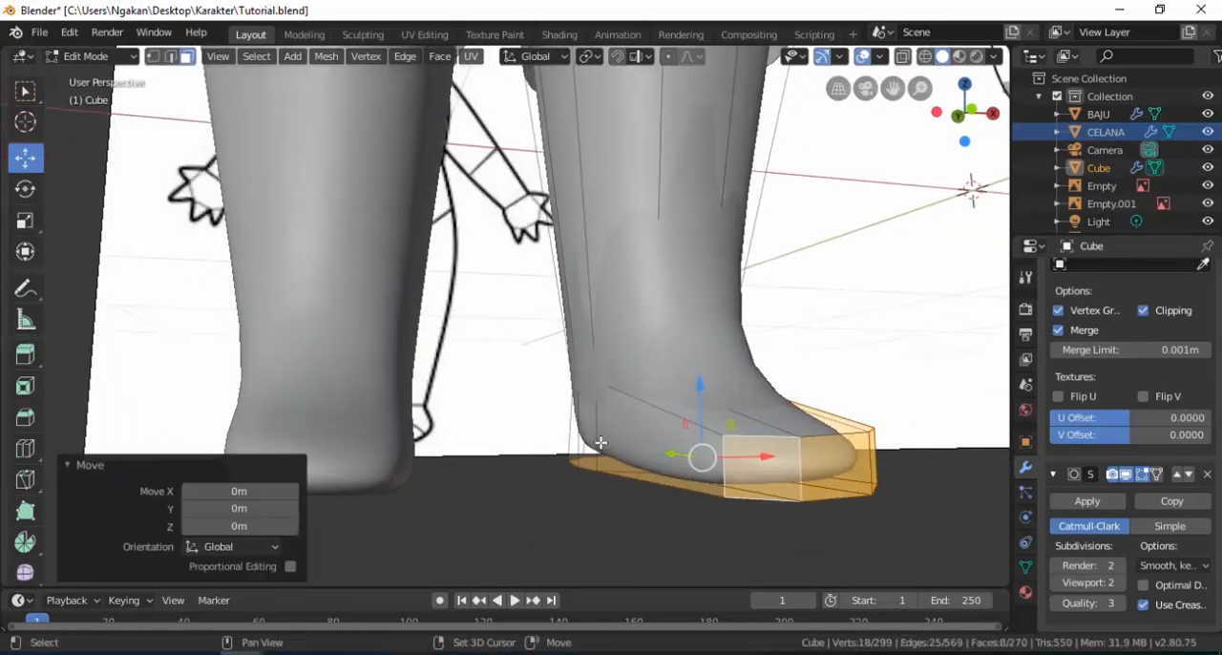
left_click(607, 440, "shift")
left_click(590, 436, "shift")
left_click(740, 426, "shift")
middle_click_drag(741, 426, 573, 463)
left_click(371, 450, "shift")
left_click(668, 469, "shift")
left_click(393, 459, "shift")
left_click(457, 455, "shift")
left_click(383, 456, "shift")
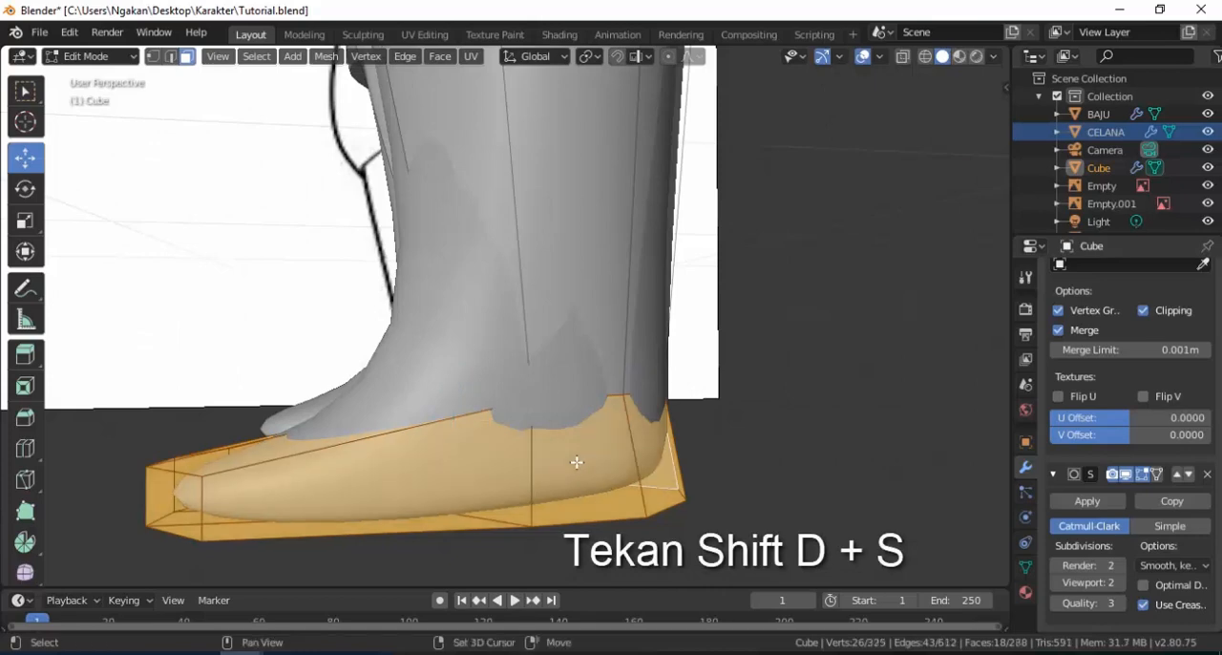
Duplicate the selected foot faces scaled by 1.095 and separate them into their own object.
key("shift+d")
key("s")
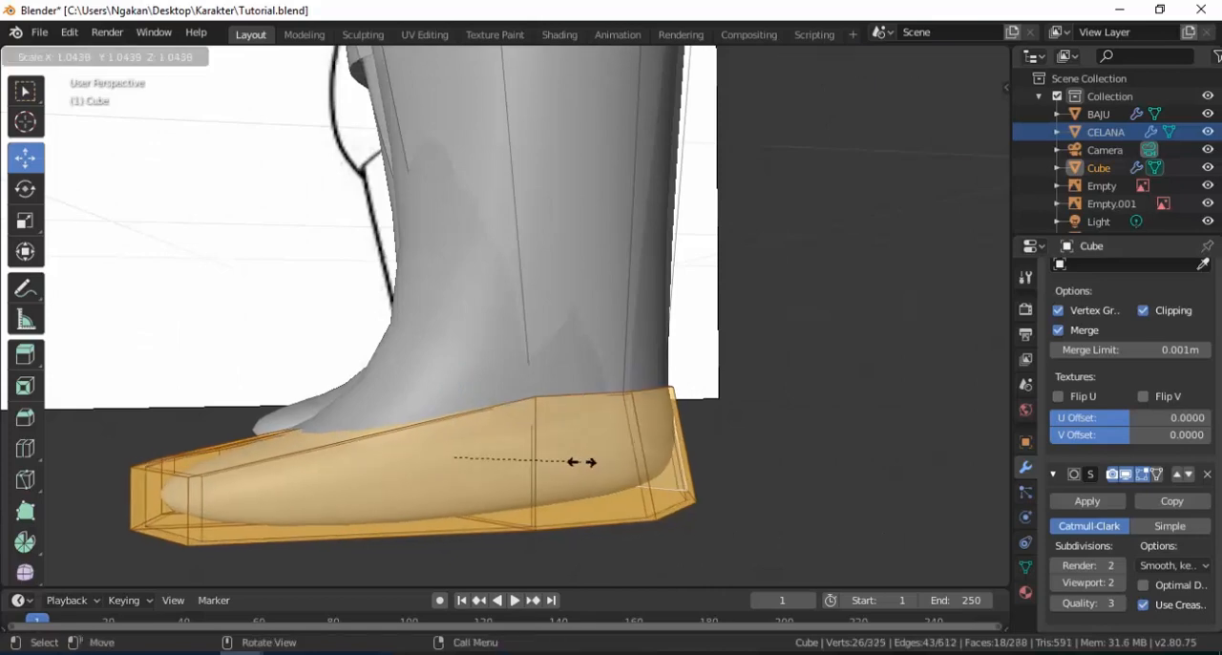
left_click(588, 462)
key("p")
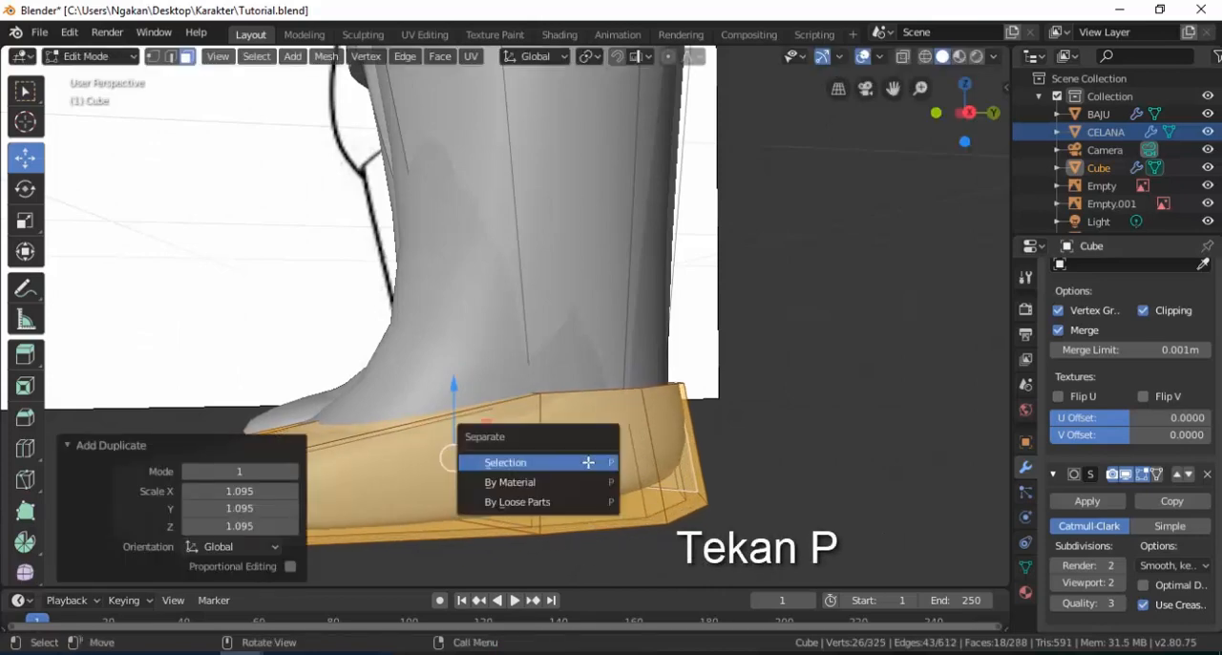
left_click(588, 462)
Leave the body's mesh editing and select the separated shoe object.
key("Tab")
middle_click_drag(545, 390, 578, 445)
left_click(586, 439)
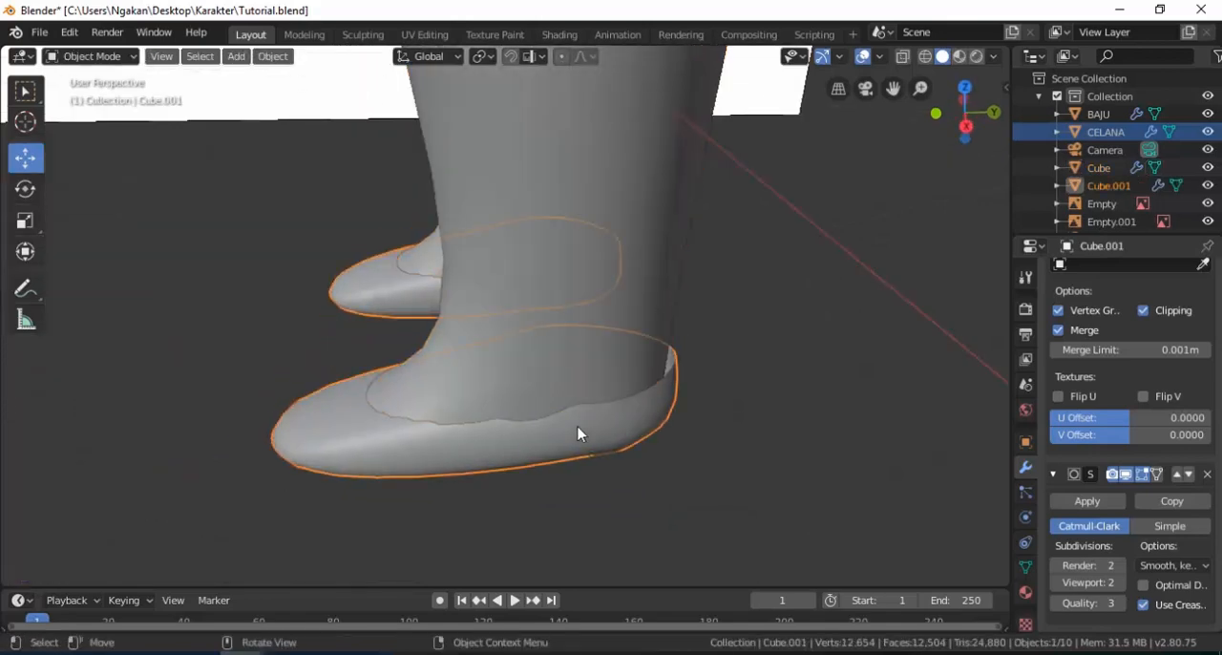
Scale the selected shoe object by 0.992.
key("s")
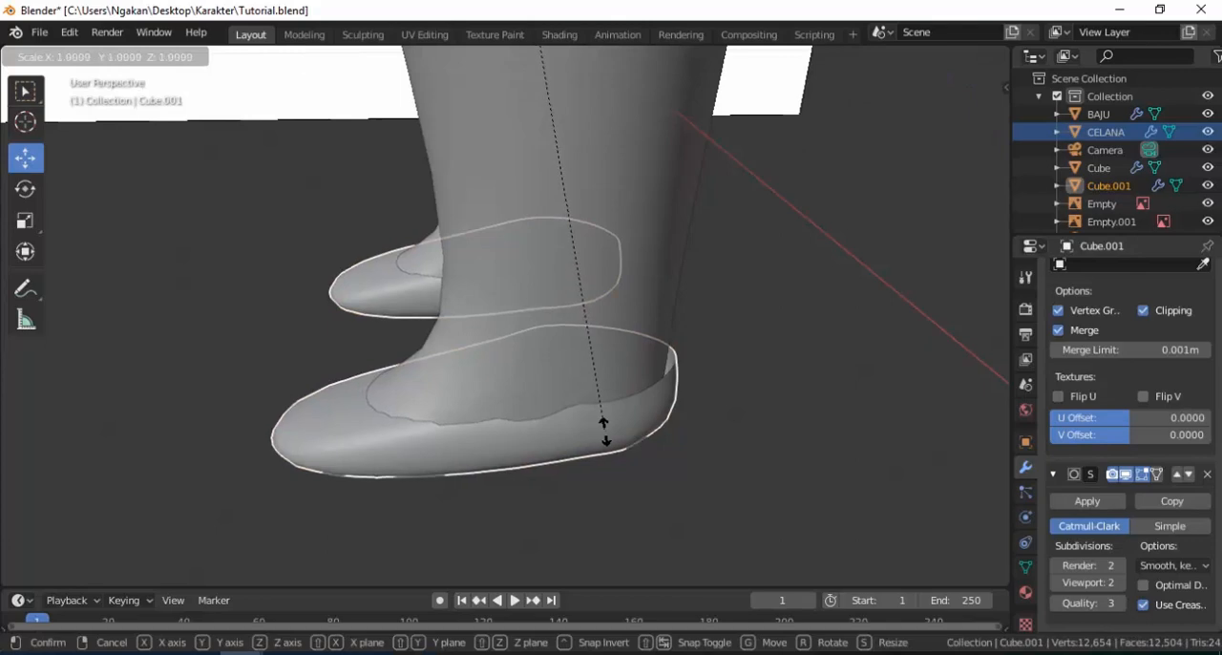
left_click(592, 406)
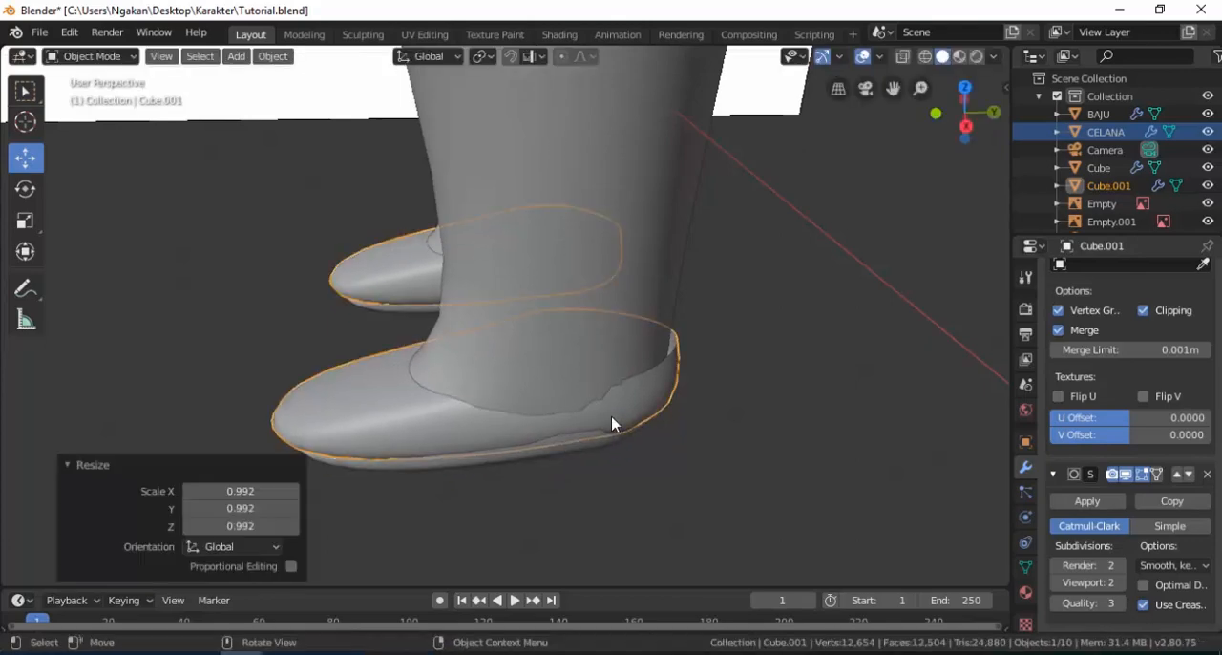
scroll(598, 404, "down", 4)
scroll(578, 404, "down", 10)
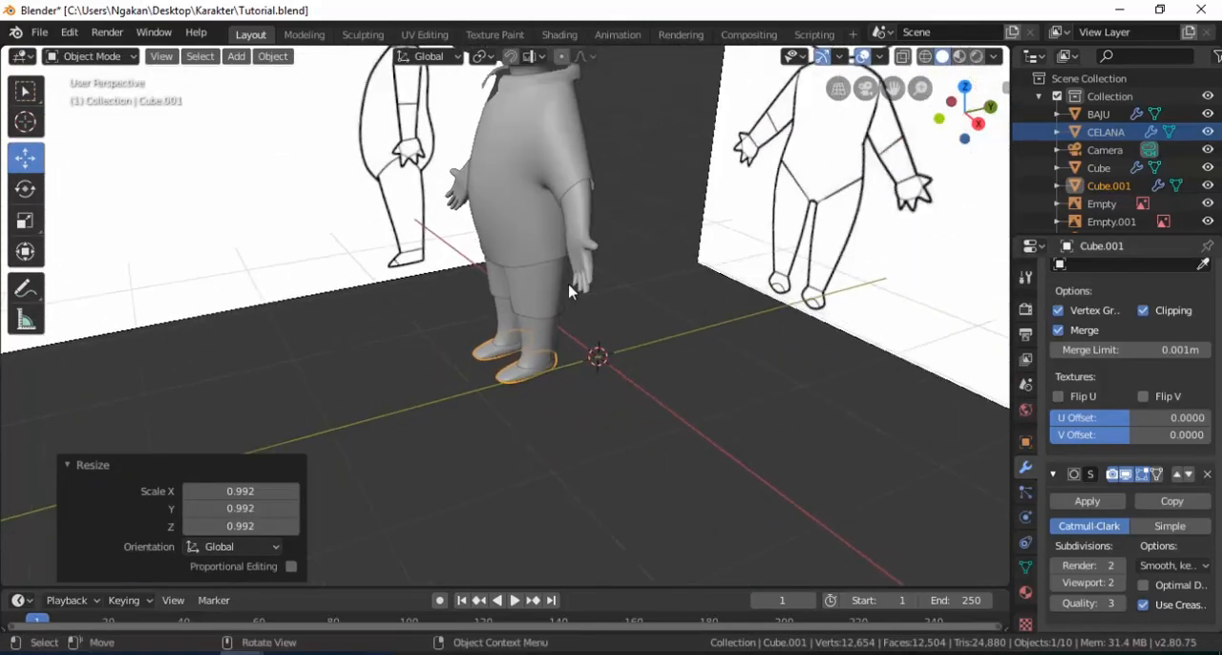
left_click_drag(548, 103, 547, 89)
scroll(542, 393, "up", 3)
scroll(544, 250, "down", 3)
scroll(554, 391, "up", 8)
middle_click_drag(580, 391, 617, 310)
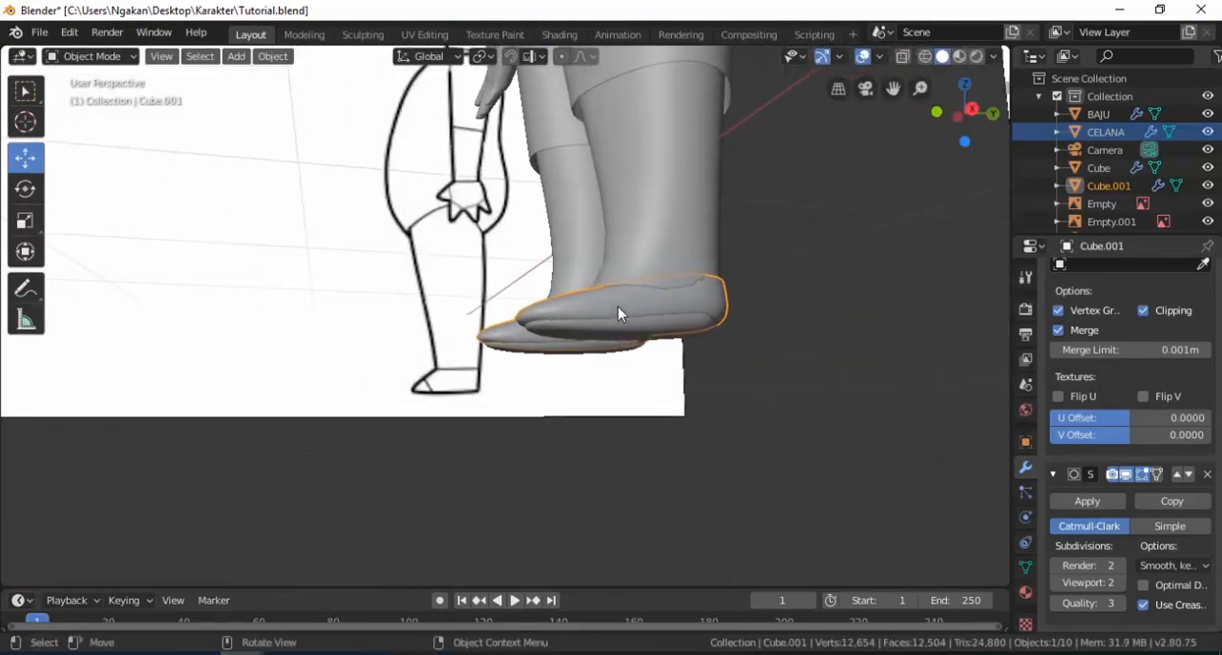
Reposition the shoe object vertically around the foot and fine-tune its scale so it covers the toe and sole.
key("g")
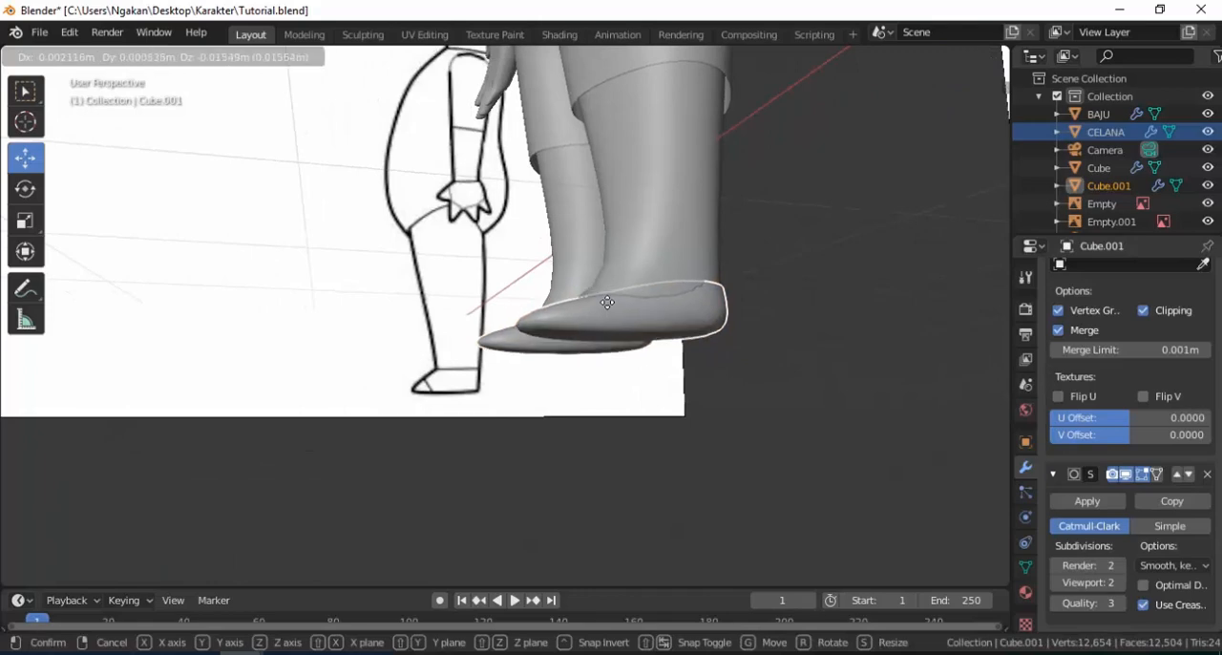
left_click(608, 304)
middle_click_drag(611, 309, 671, 392)
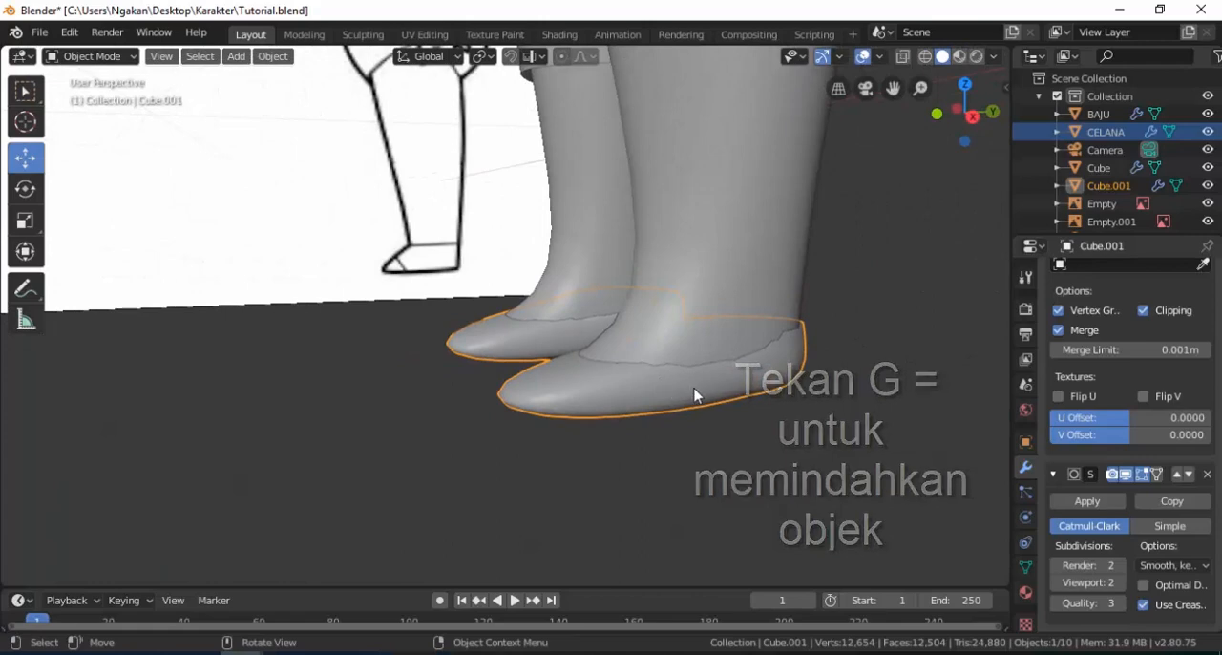
key("s")
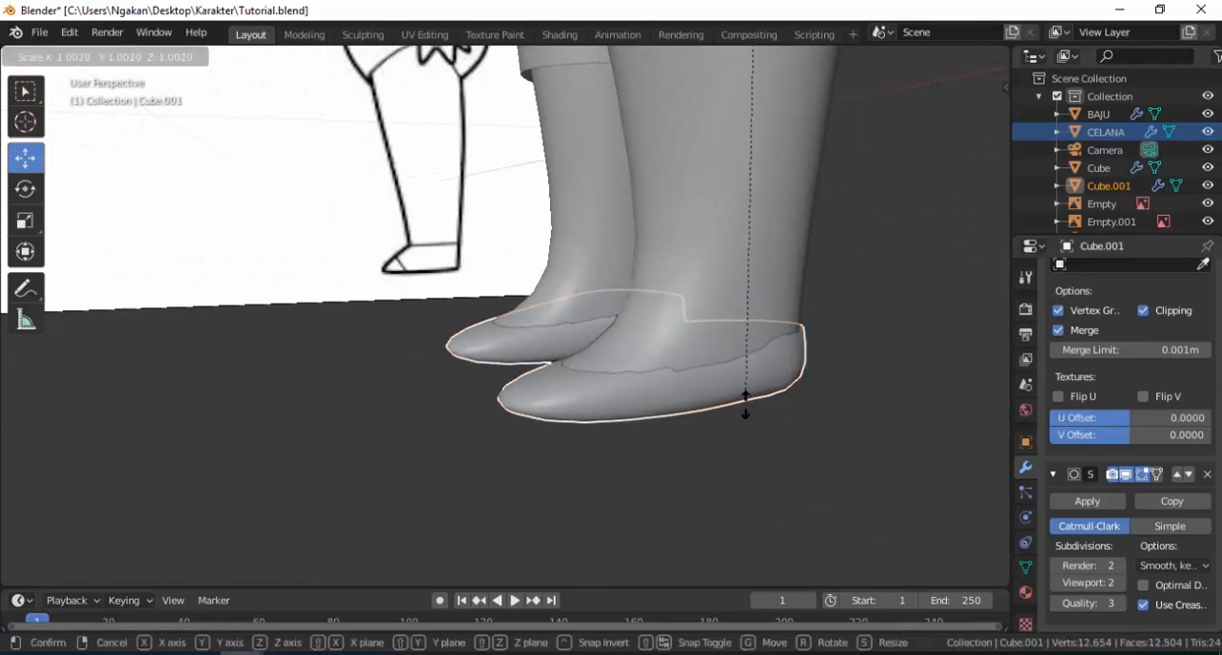
left_click(749, 421)
key("g")
left_click(672, 402)
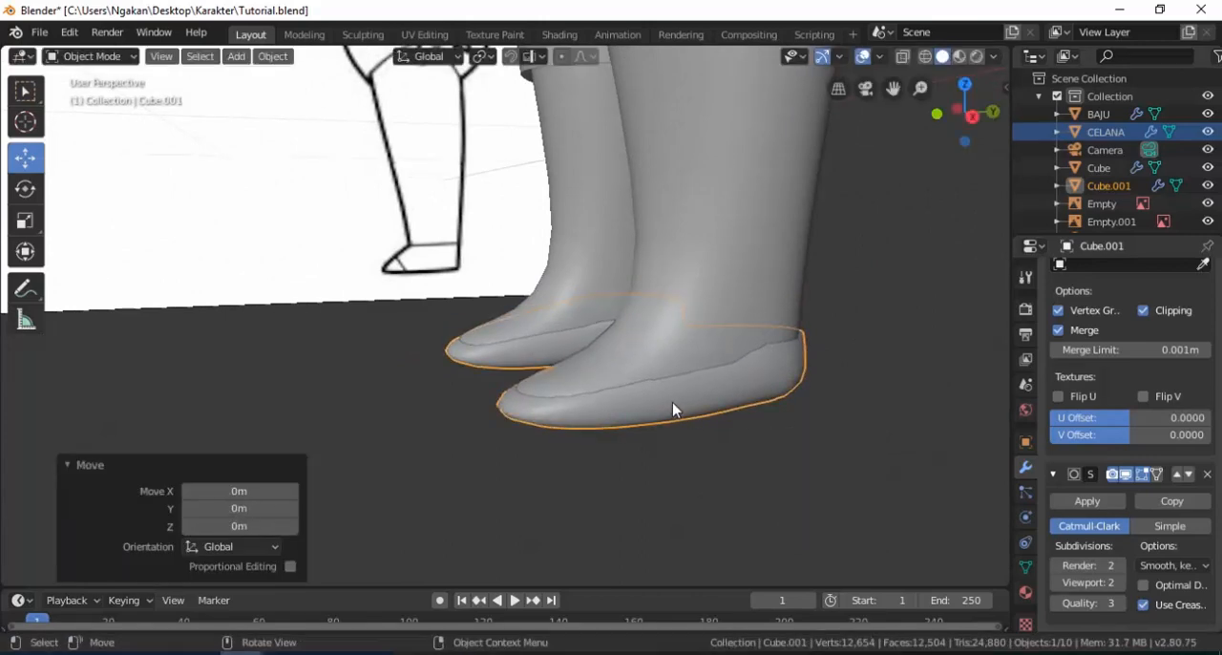
key("g")
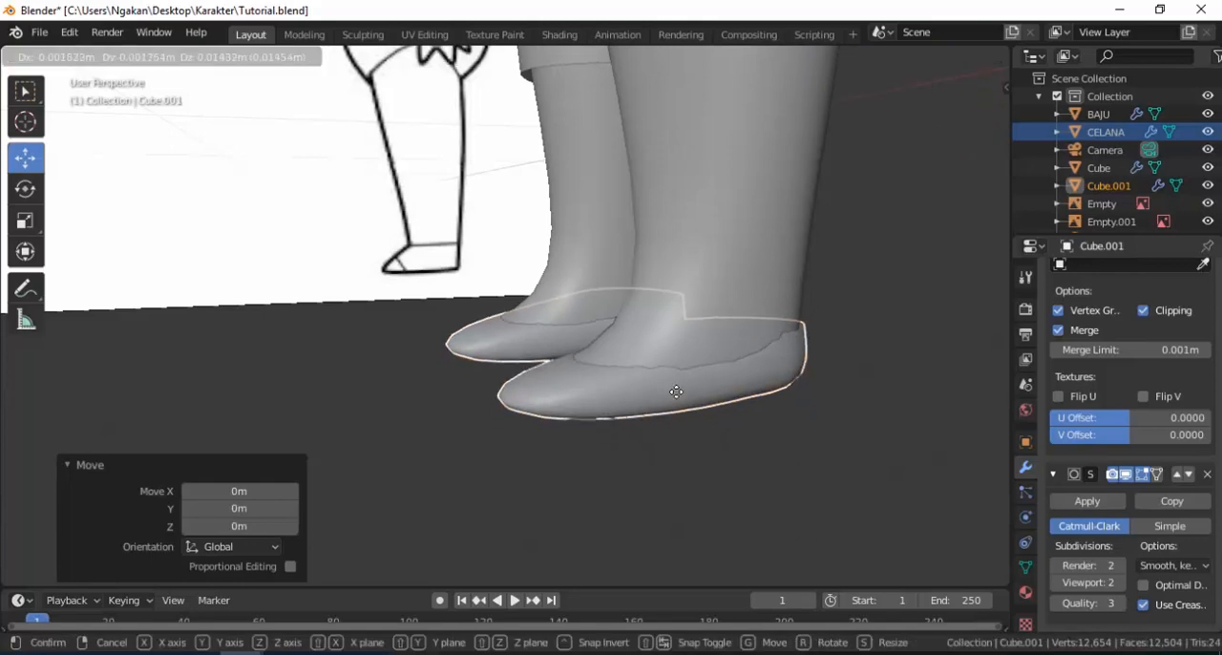
left_click(559, 404)
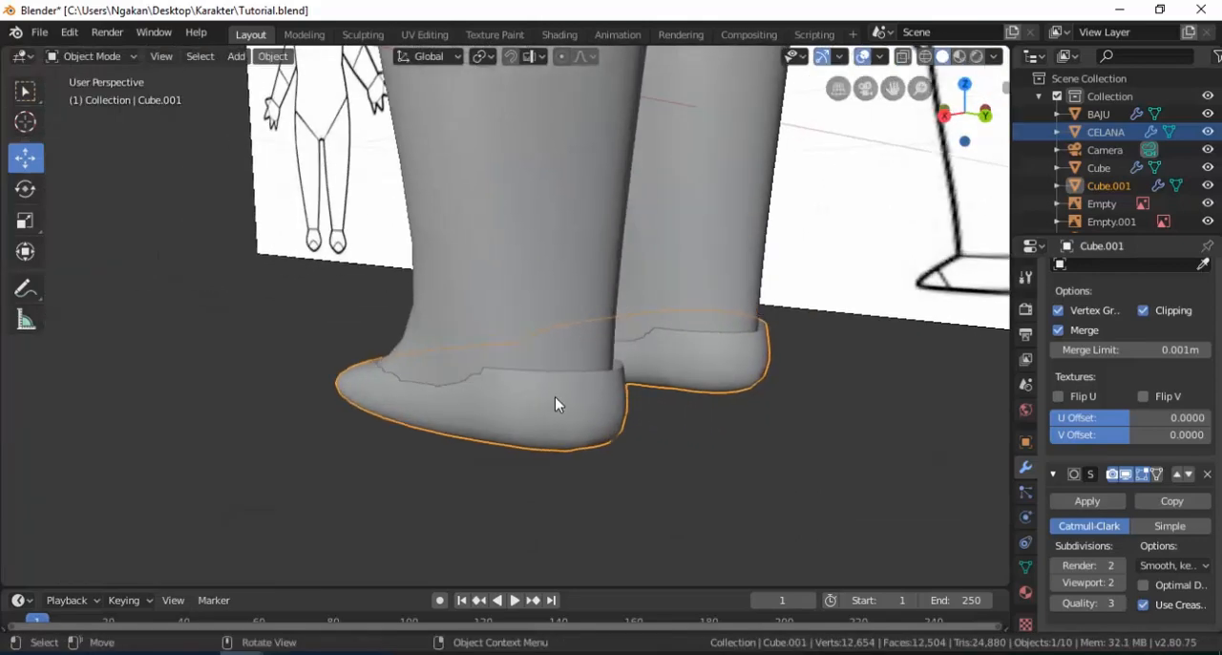
In the shoe's mesh, move the opening's outer rear vertex 0.0249 m along X and raise the instep vertex 0.0765 m along Z.
key("Tab")
middle_click_drag(555, 397, 709, 393)
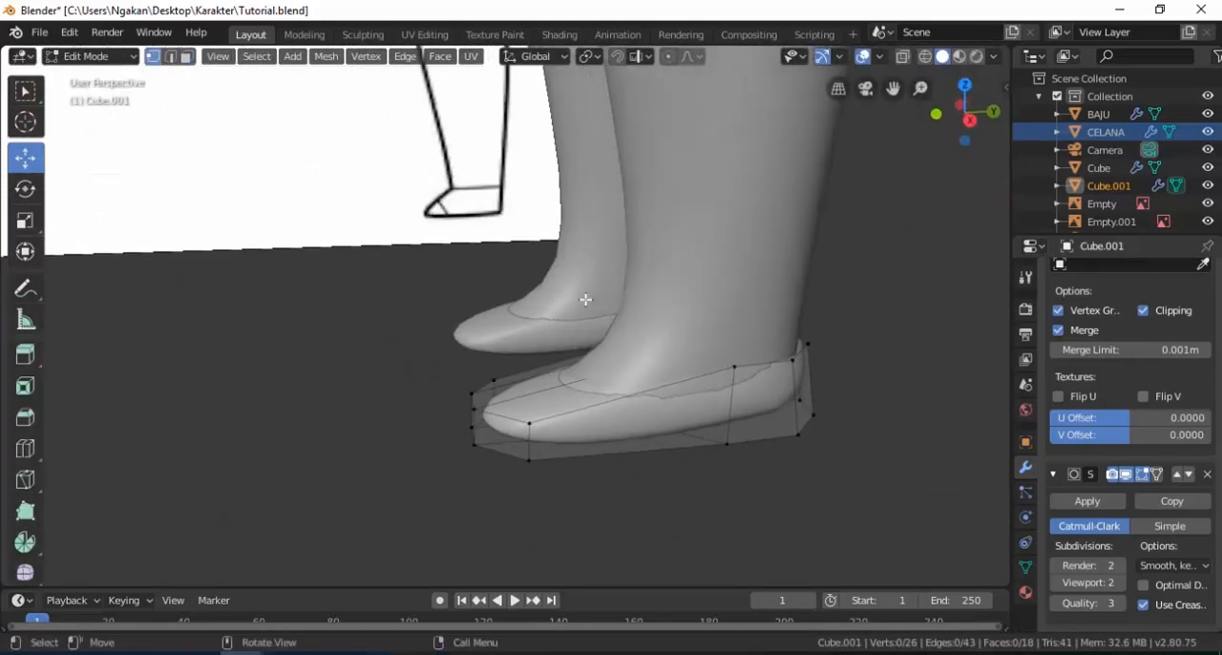
left_click_drag(777, 398, 788, 405)
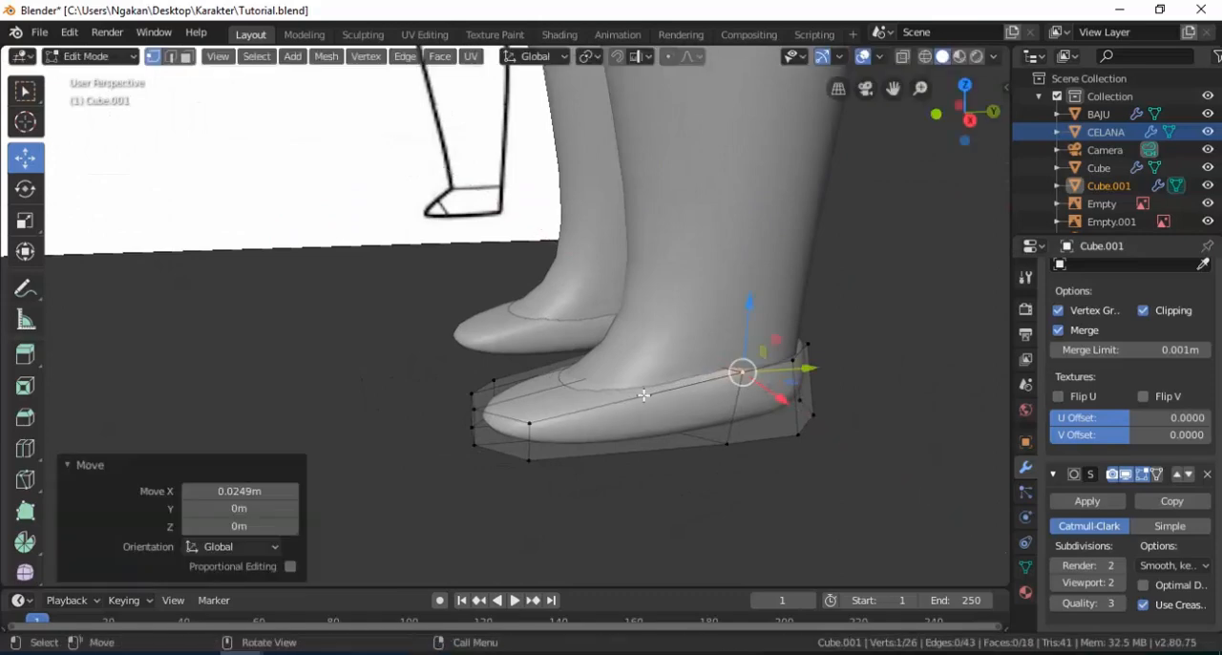
middle_click_drag(617, 391, 634, 435)
left_click(657, 381)
left_click_drag(669, 327, 690, 284)
left_click(682, 382)
middle_click_drag(689, 376, 379, 382)
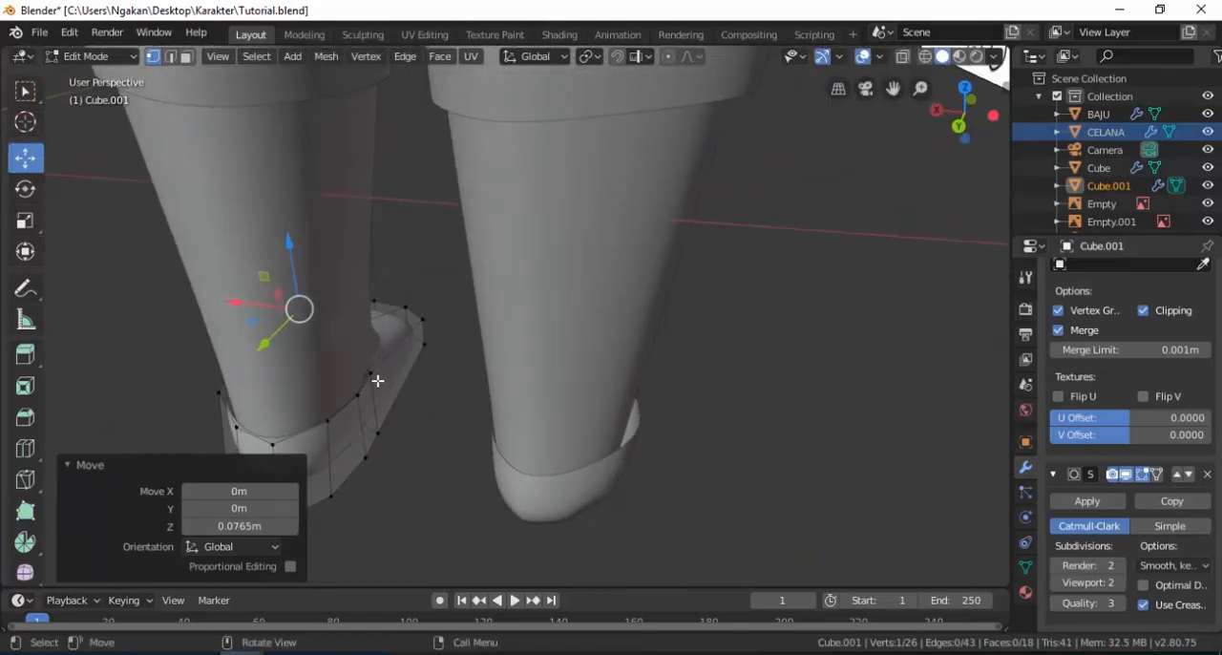
Reposition the vertex on the inner side of the shoe opening beside the ankle.
left_click(373, 377)
left_click_drag(320, 400, 342, 384)
middle_click_drag(342, 384, 600, 395)
scroll(599, 395, "up", 2)
left_click(598, 396)
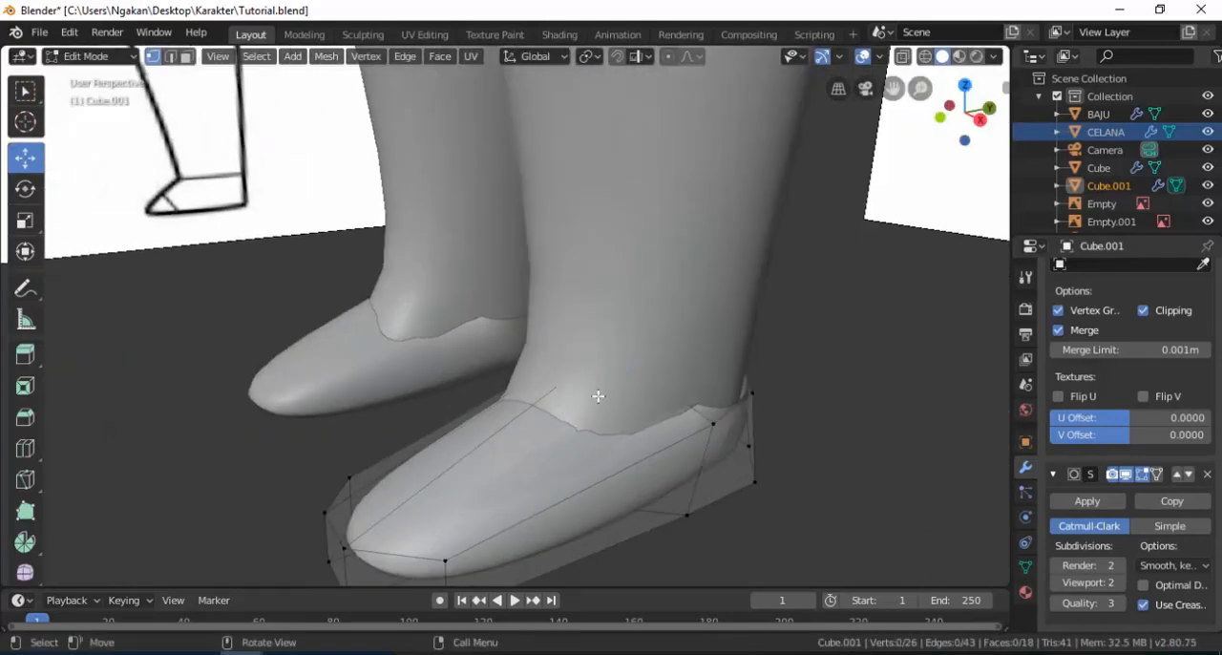
left_click_drag(713, 341, 664, 361)
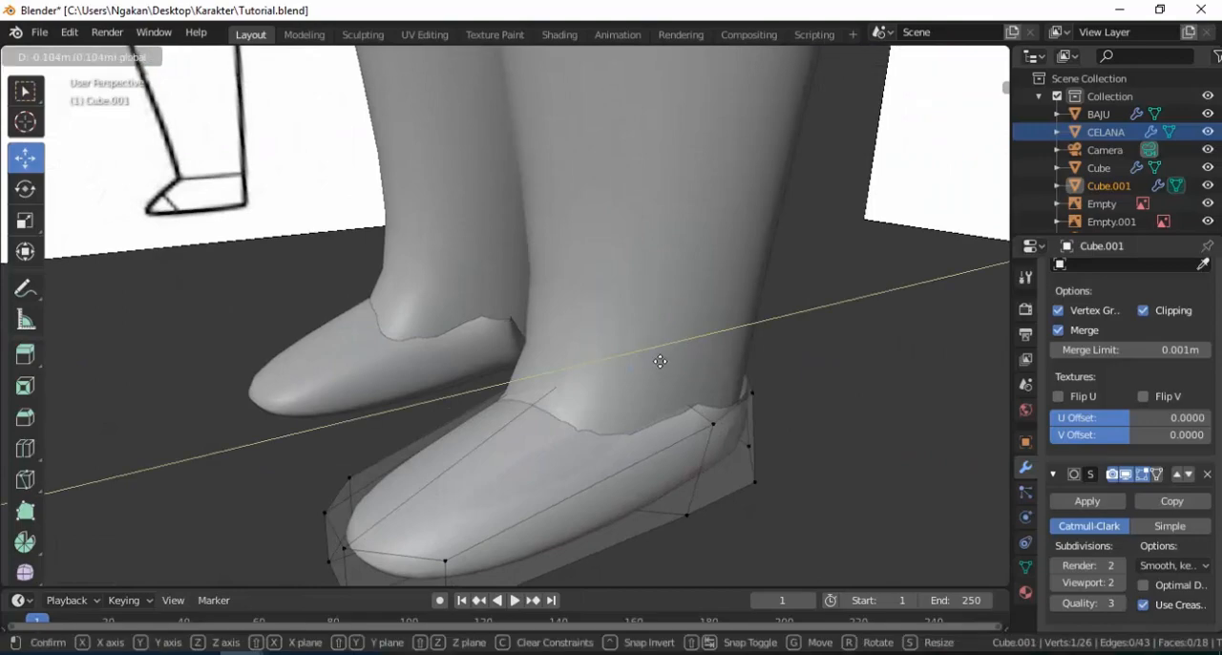
left_click_drag(602, 395, 655, 409)
Use wireframe display to reach and move the hidden instep vertex toward the toe, and return to solid display.
key("z")
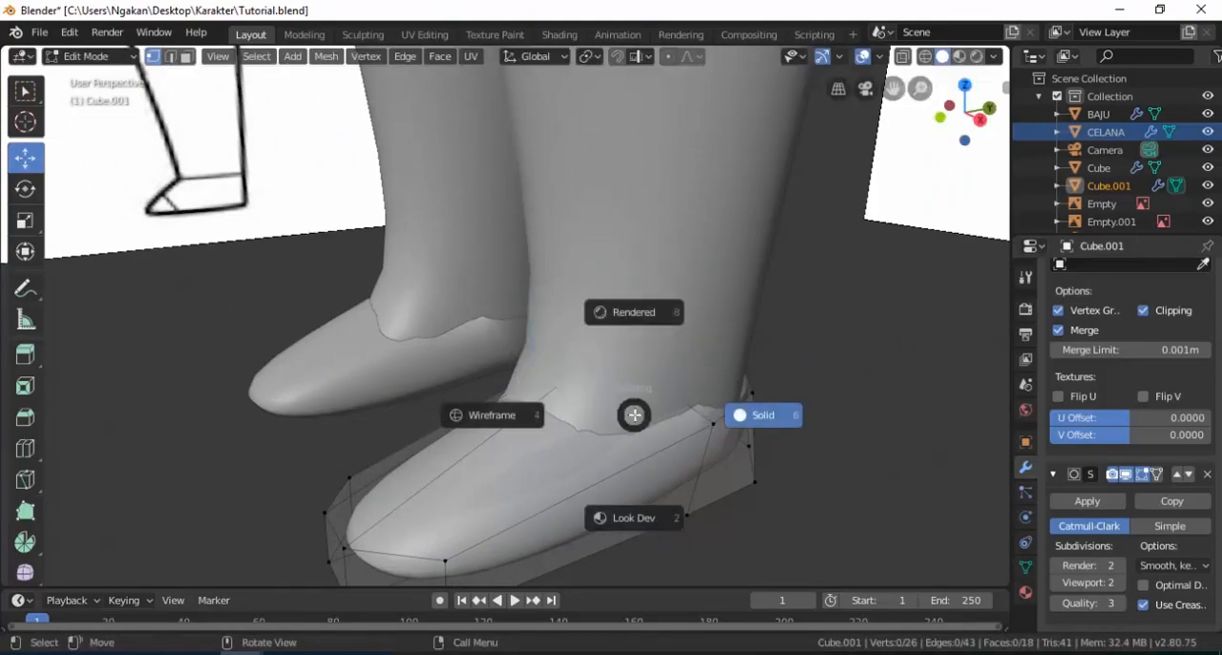
left_click(532, 419)
middle_click_drag(616, 384, 577, 378)
left_click_drag(597, 363, 555, 401)
key("z")
left_click(700, 411)
Move the vertices at the front of the shoe opening so its edge lies closely around the ankle.
mouse_move(700, 411)
middle_mouse_down()
mouse_move(668, 372)
mouse_move(646, 306)
middle_mouse_up()
key("g")
mouse_move(647, 299)
left_mouse_down()
mouse_move(644, 273)
mouse_move(643, 307)
left_mouse_up()
middle_click_drag(644, 308, 548, 358)
left_click_drag(548, 359, 528, 364)
left_click_drag(469, 305, 472, 322)
left_click(546, 399)
middle_click_drag(546, 399, 640, 412)
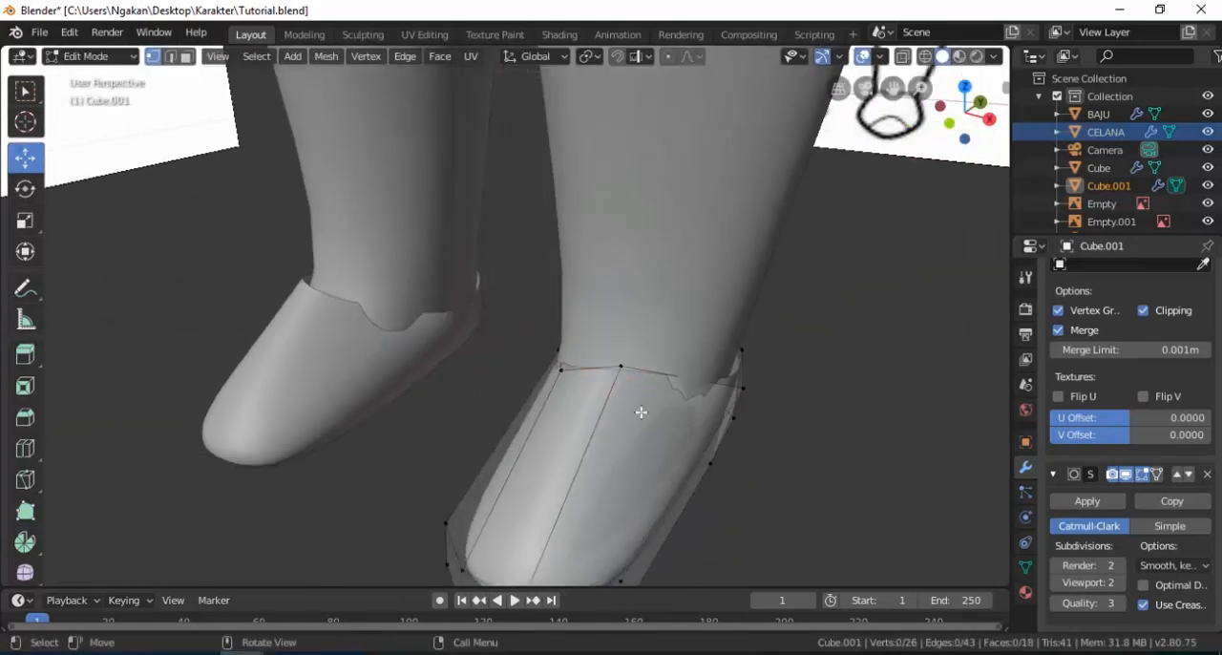
left_click_drag(697, 391, 735, 393)
Adjust the opening's inner front vertex, and lower the two front opening vertices and shift them 0.0159 m along Y.
left_click(562, 371)
middle_click_drag(568, 389, 702, 383)
left_click_drag(703, 354, 670, 353)
left_click_drag(592, 307, 594, 294)
middle_click_drag(711, 374, 393, 413)
left_click(393, 412, "shift")
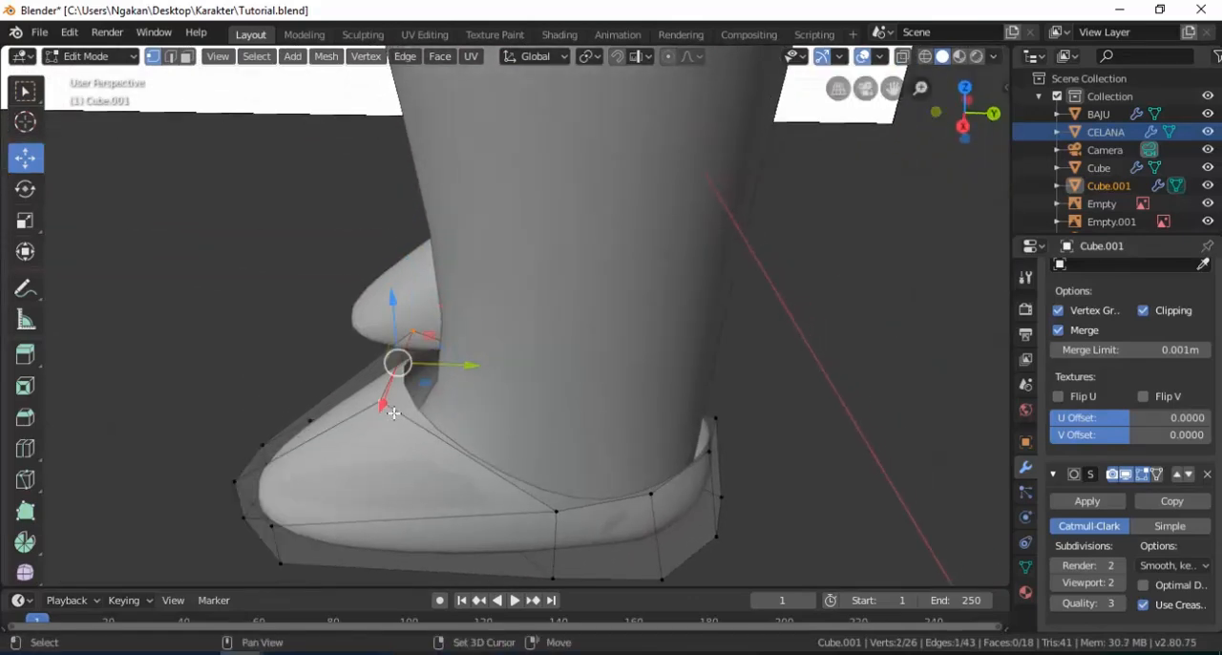
left_click_drag(393, 310, 417, 355)
left_click_drag(473, 407, 488, 411)
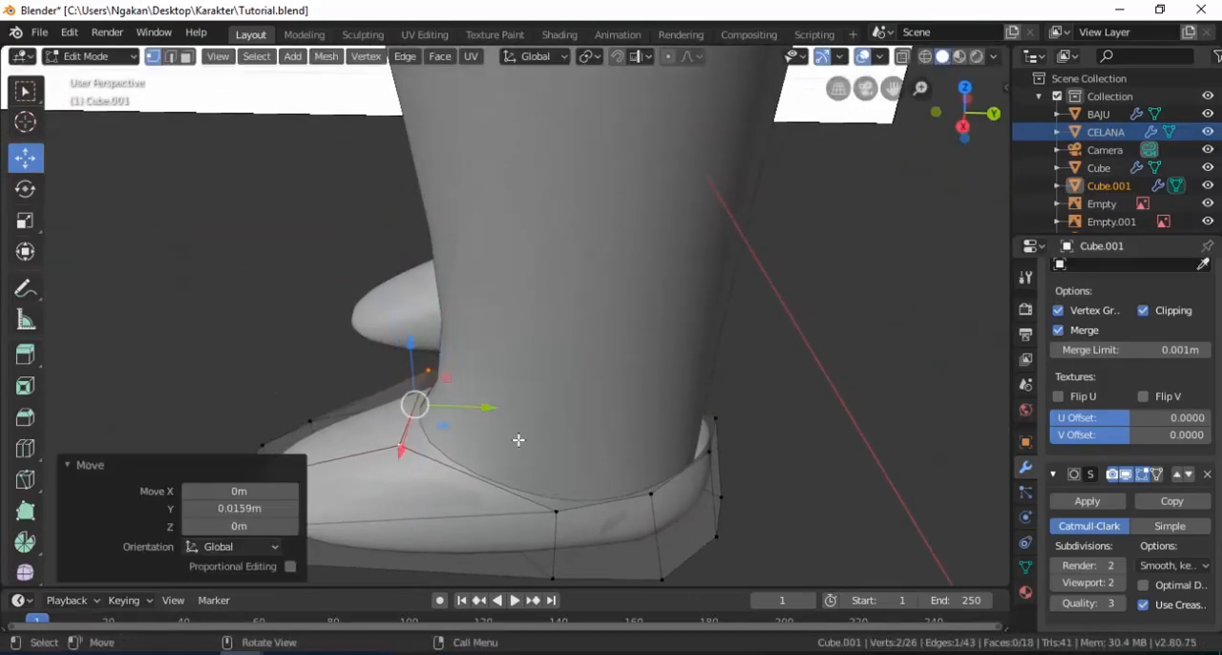
In face selection, select the faces of the shoe's sole and lower them slightly.
middle_click_drag(518, 439, 571, 326)
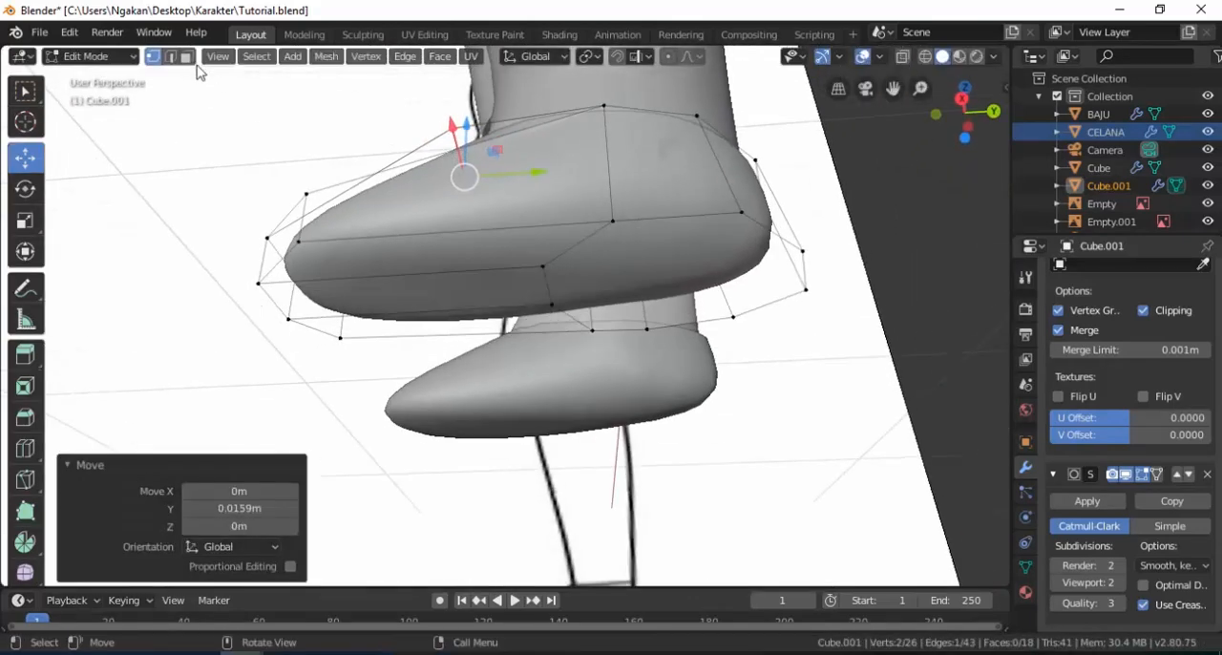
left_click(396, 262)
left_click(424, 308, "shift")
left_click(535, 253, "alt+shift")
left_click_drag(547, 231, 548, 245)
middle_click_drag(603, 285, 609, 375)
Add an edge loop just above the sole with factor -0.936 and one across the toe with factor -0.659, and leave mesh editing.
key("ctrl+r")
left_click(625, 383)
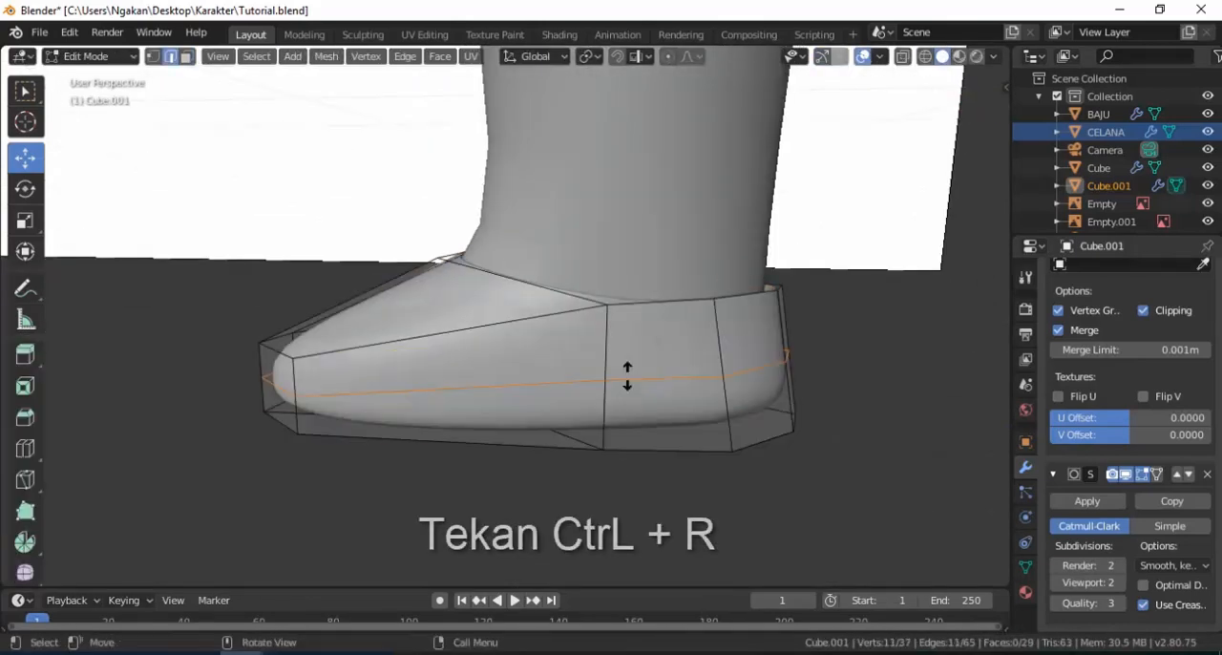
left_click(636, 430)
key("ctrl+r")
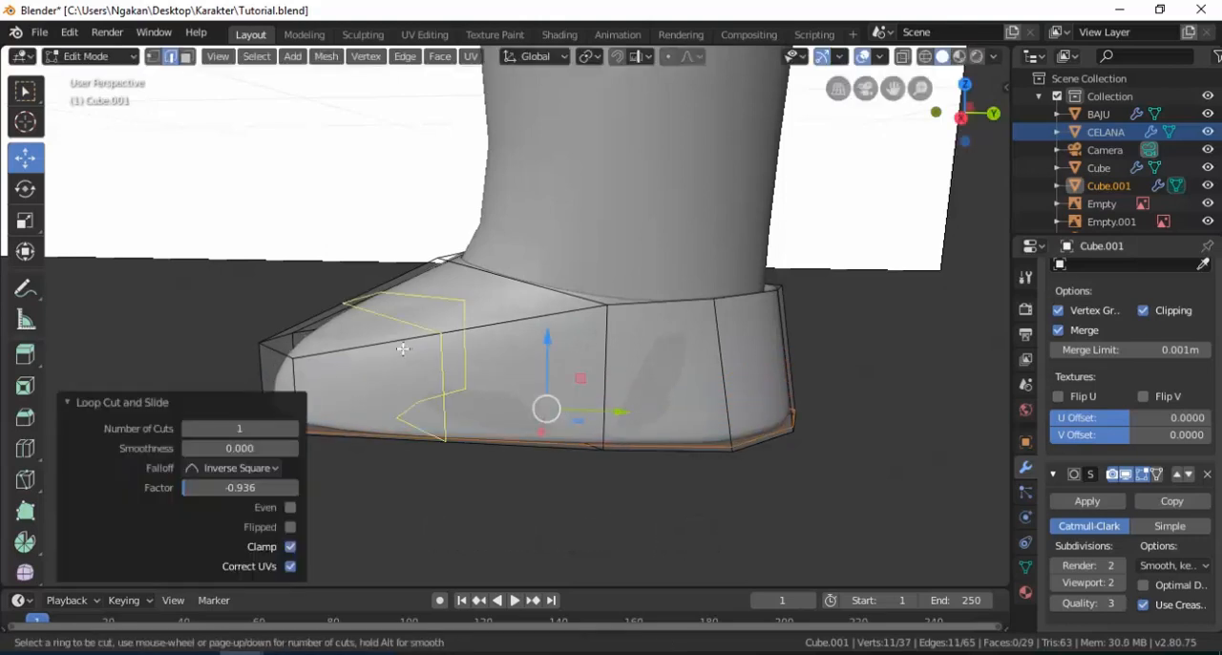
left_click(396, 349)
left_click(305, 359)
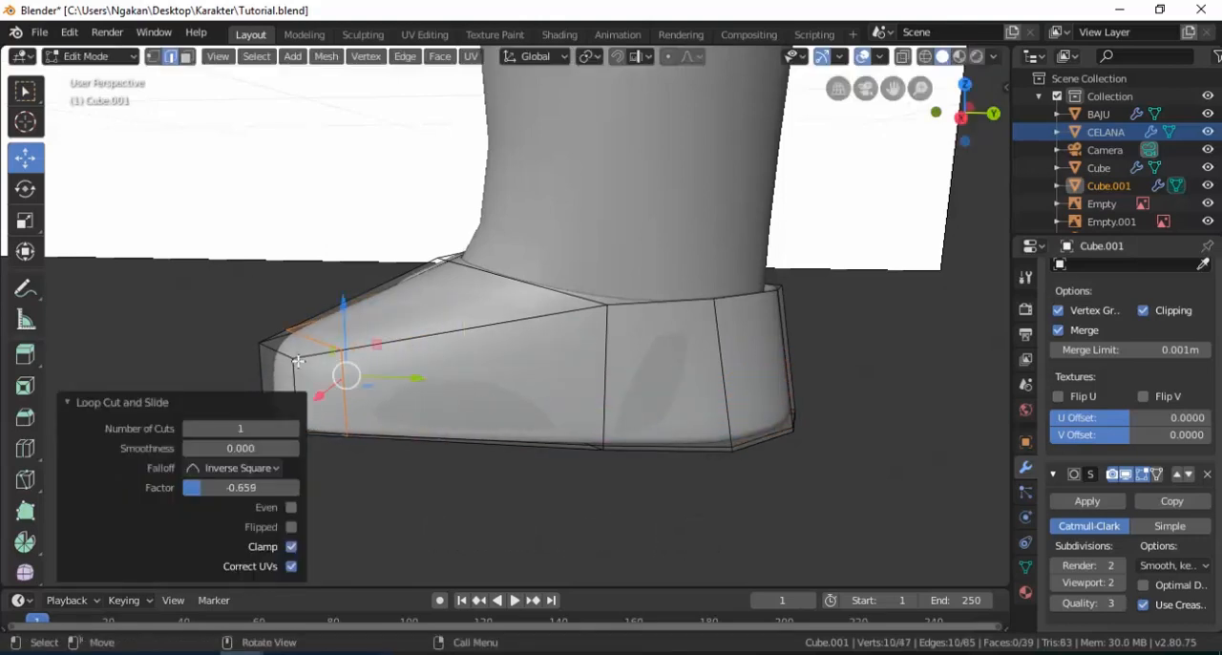
key("Tab")
middle_click_drag(346, 392, 484, 402)
key("Tab")
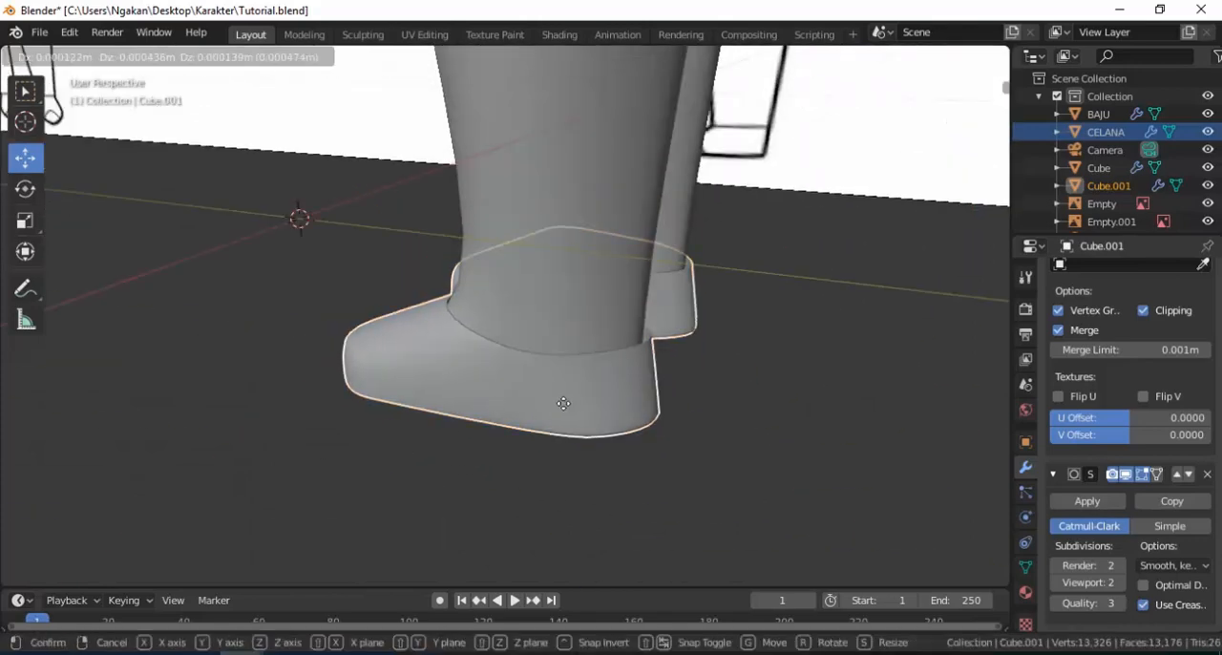
key("Tab")
Examine the fit and proportions of the whole clothed character from the front and side against the reference drawings.
middle_click_drag(567, 404, 557, 511)
scroll(556, 409, "down", 3)
middle_click_drag(581, 382, 641, 337)
scroll(535, 319, "down", 2)
middle_click_drag(526, 297, 537, 271, "shift")
scroll(520, 364, "up", 3)
scroll(525, 365, "down", 2)
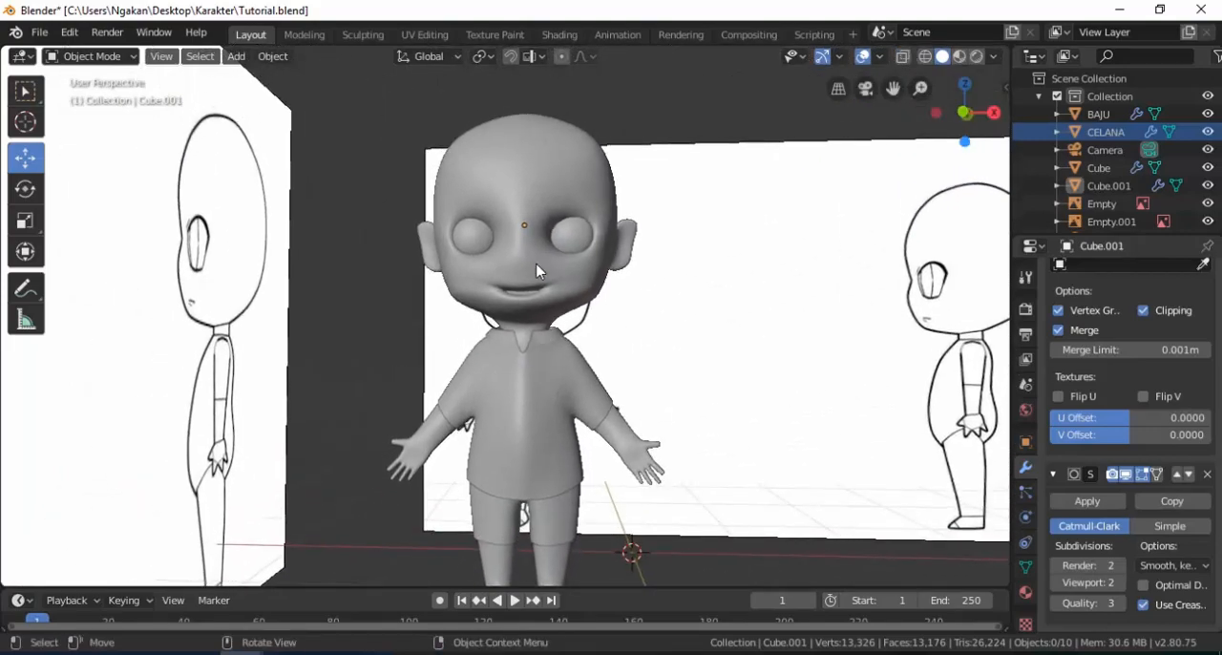
middle_click_drag(533, 324, 538, 398)
mouse_move(539, 334)
middle_mouse_down()
mouse_move(531, 351)
mouse_move(525, 341)
middle_mouse_up()
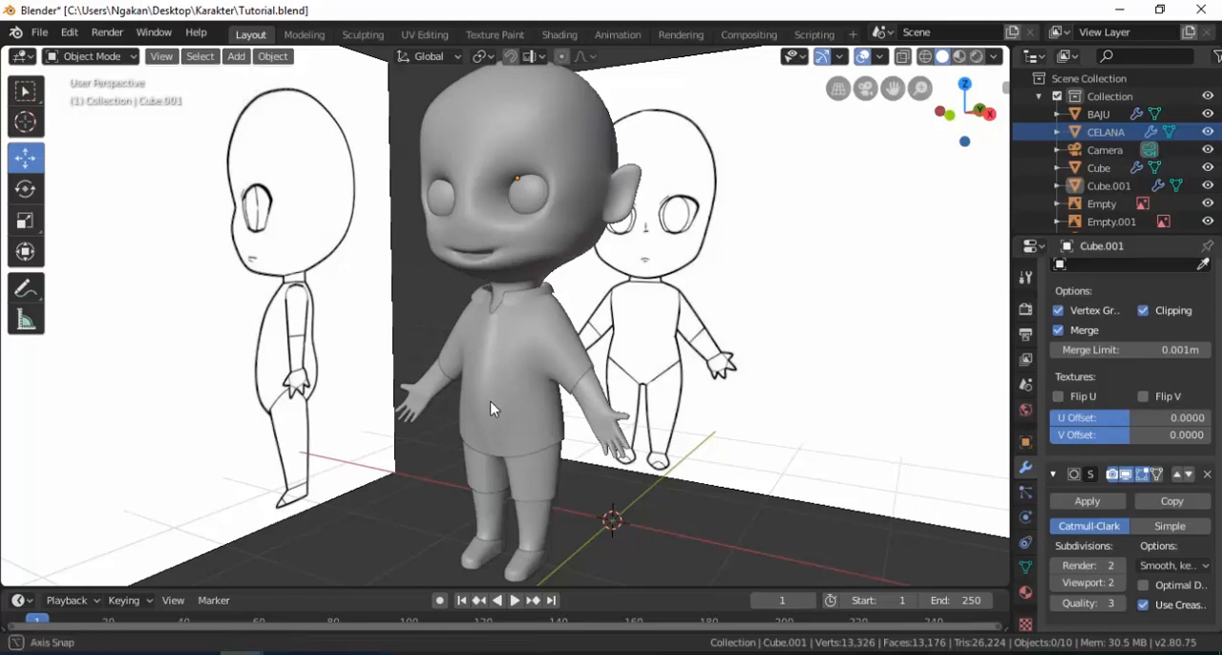
middle_click_drag(491, 408, 517, 485)
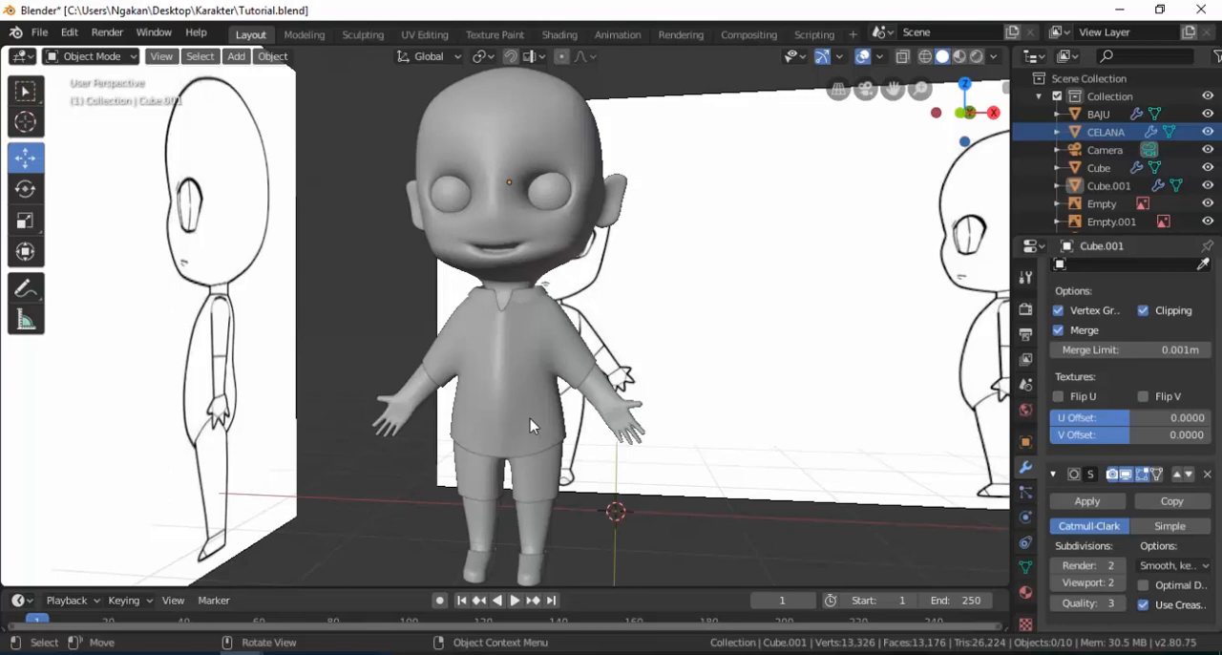
mouse_move(535, 403)
middle_mouse_down()
mouse_move(485, 406)
mouse_move(511, 396)
middle_mouse_up()
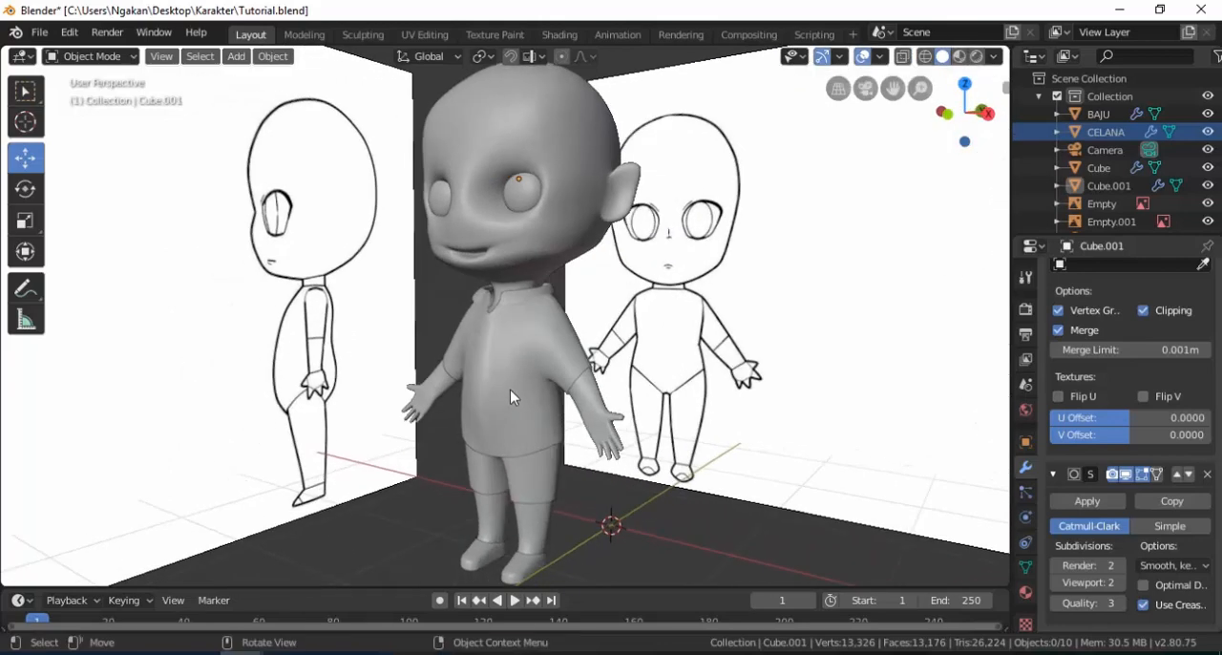